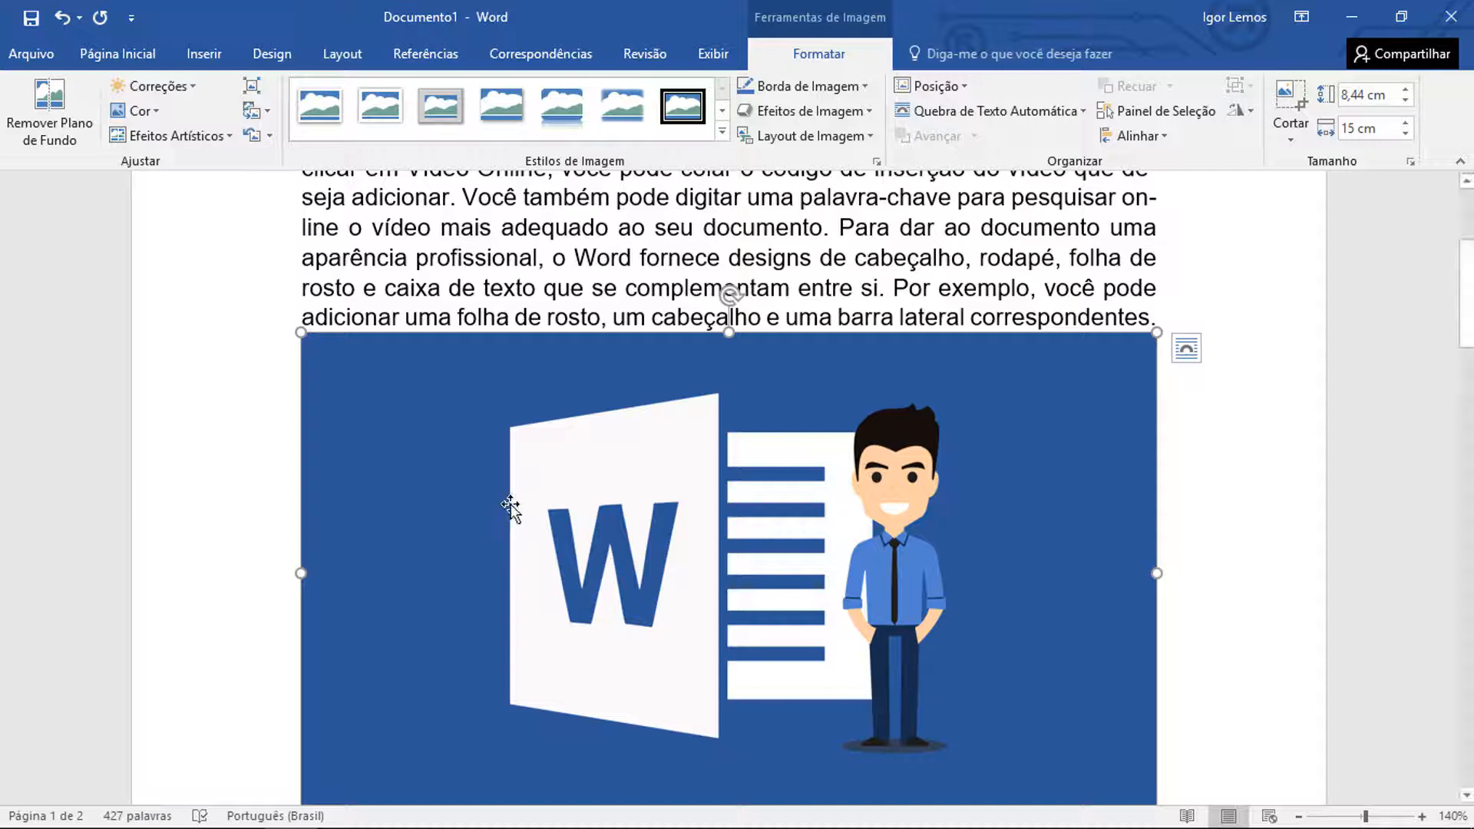
Shrink the Word picture proportionally to about 6.37 × 11.33 cm and try moving it into the text of the paragraph above
drag(1148, 348, 665, 444)
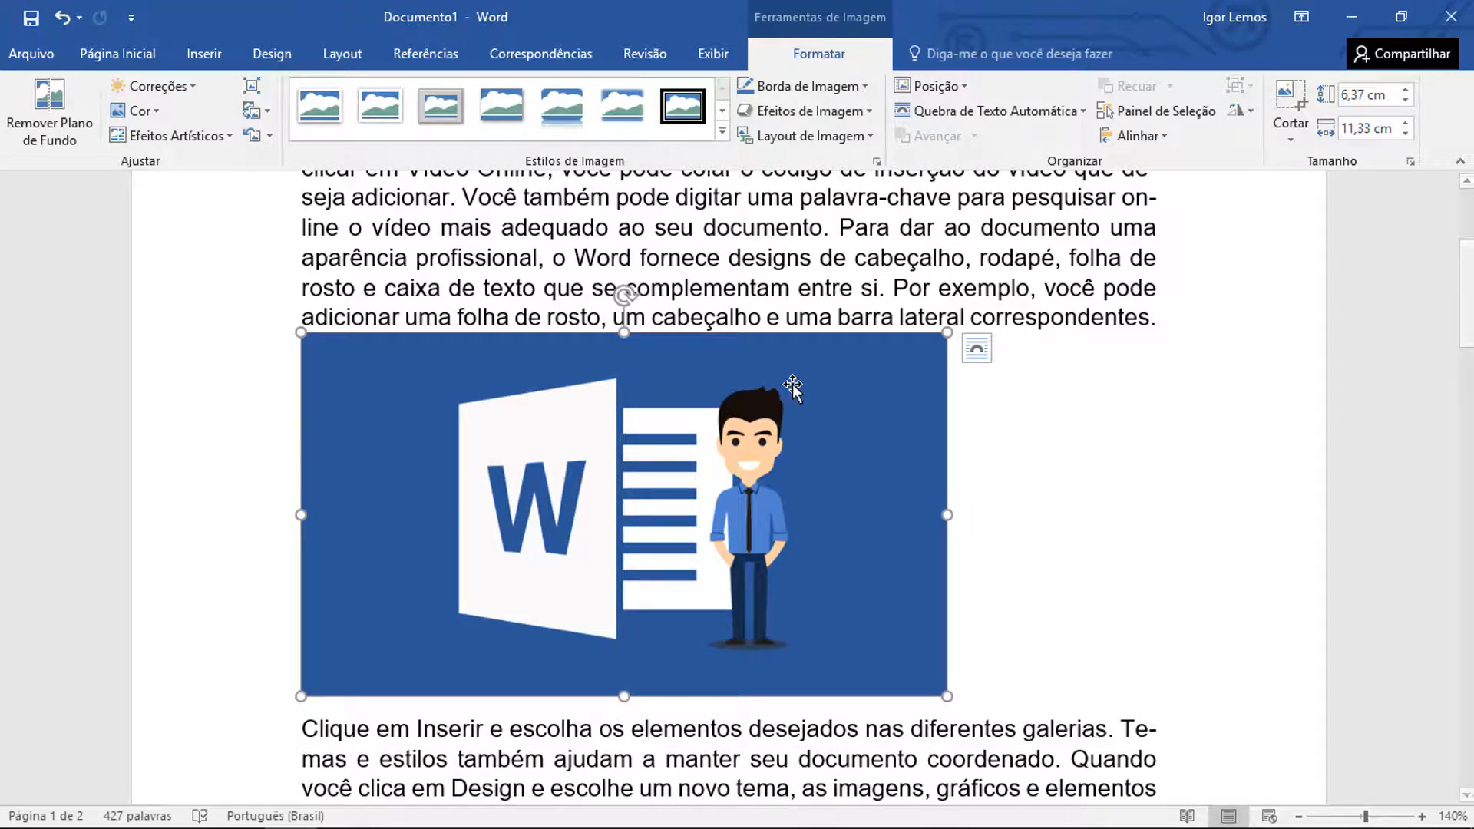
drag(767, 406, 886, 243)
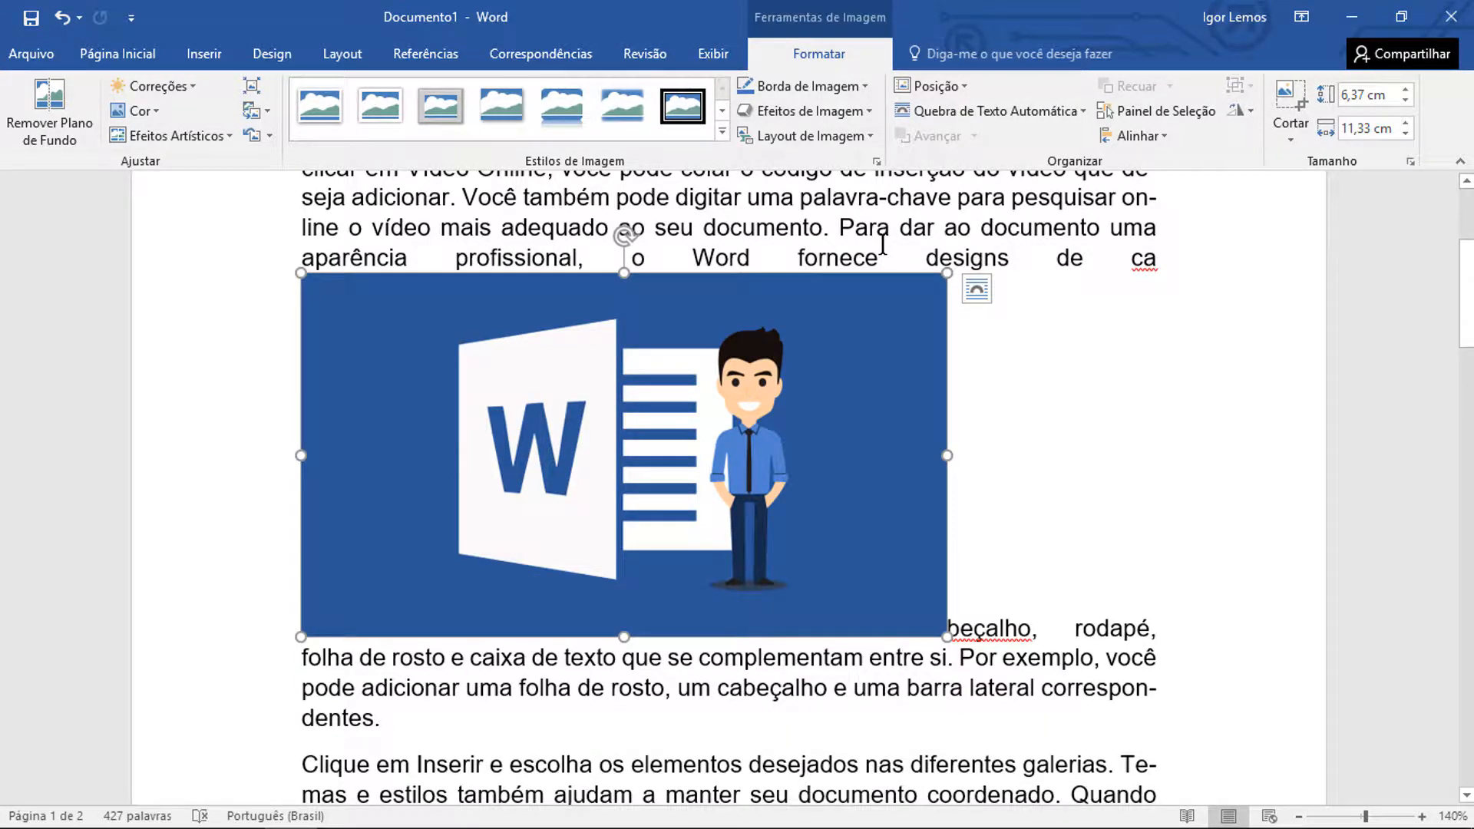
key(ctrl+z)
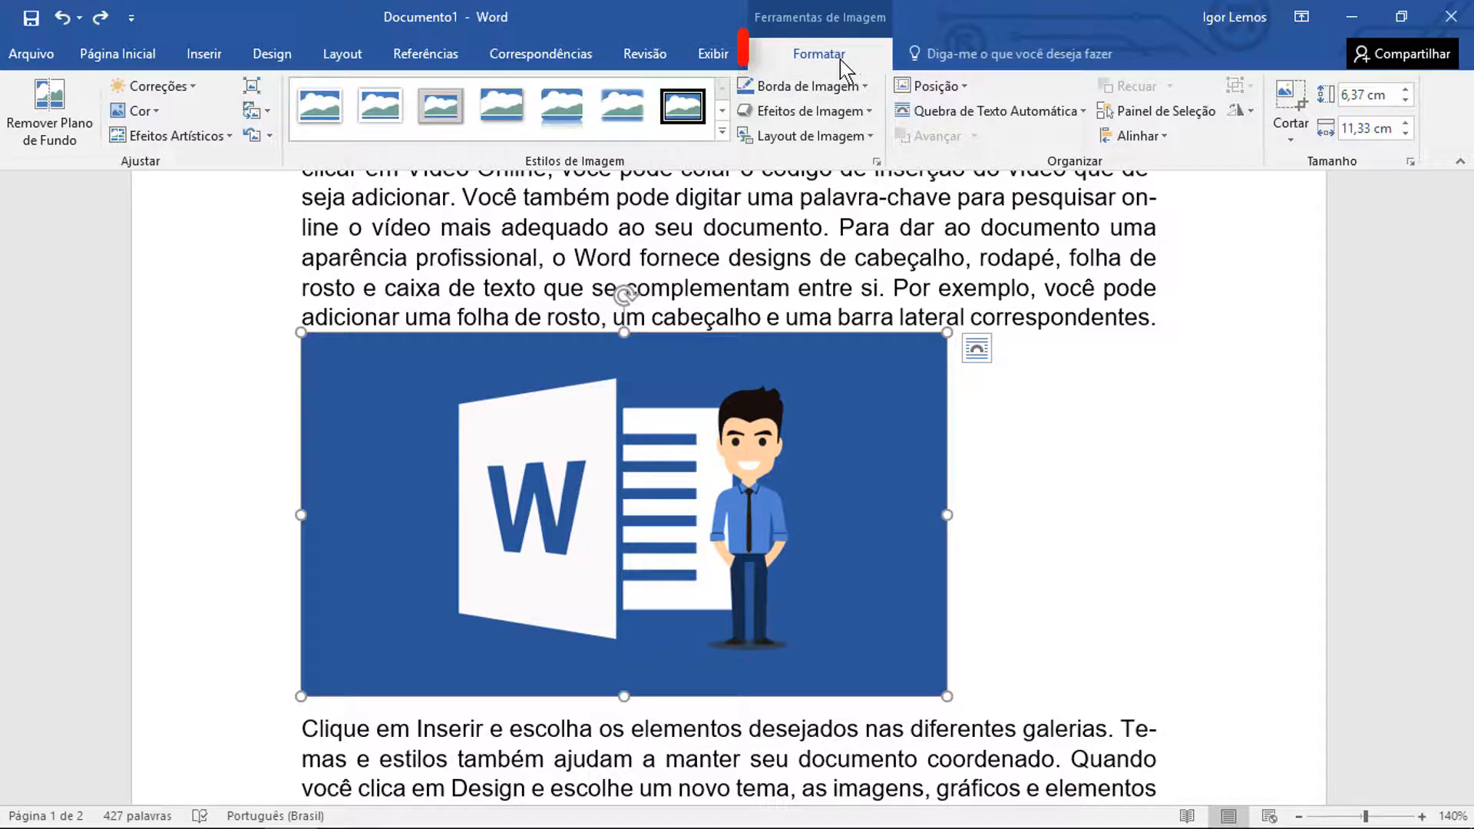
click(1139, 315)
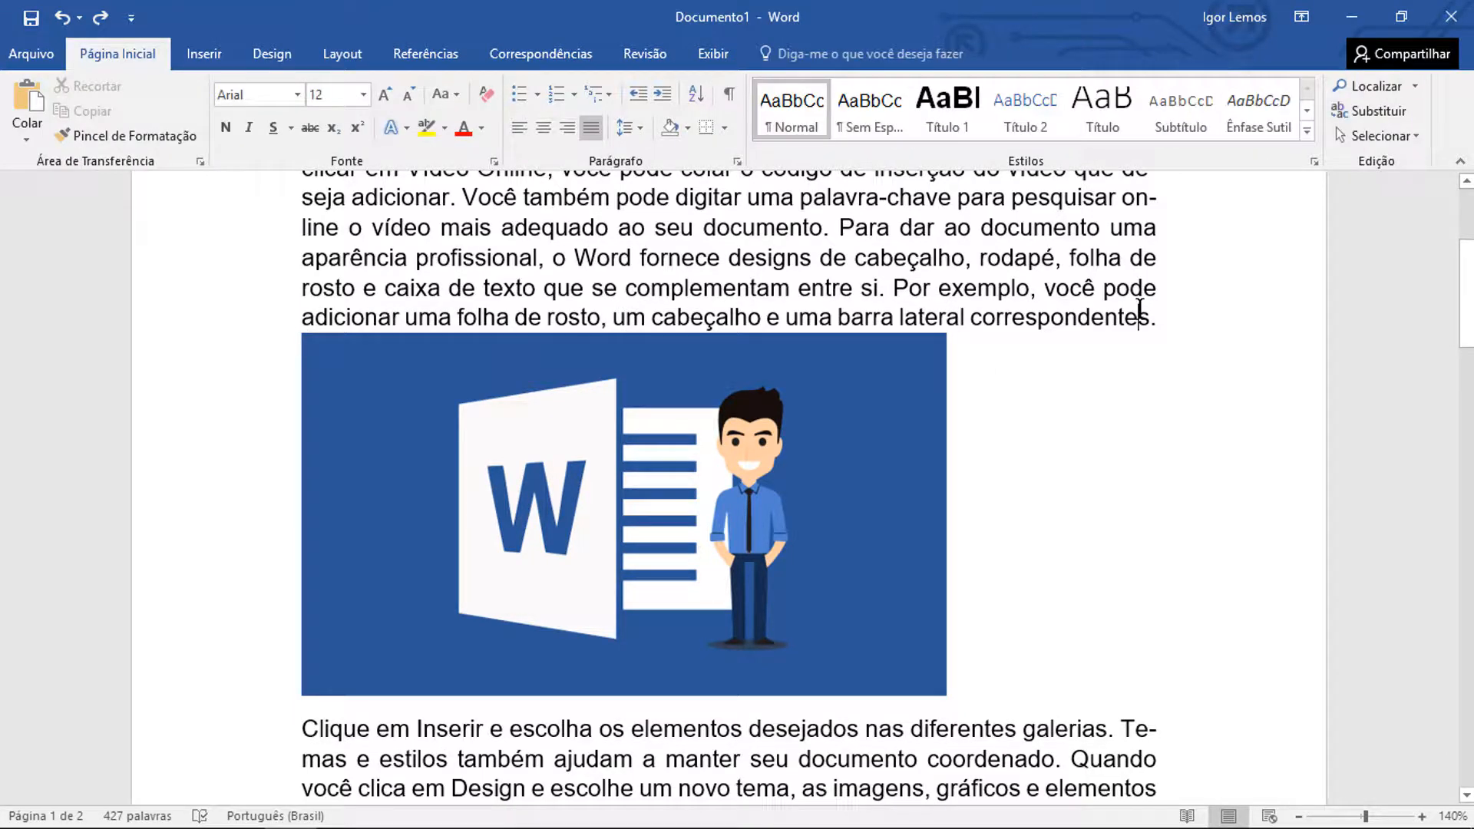
Set the Word picture's text wrapping to Quadrado
click(523, 543)
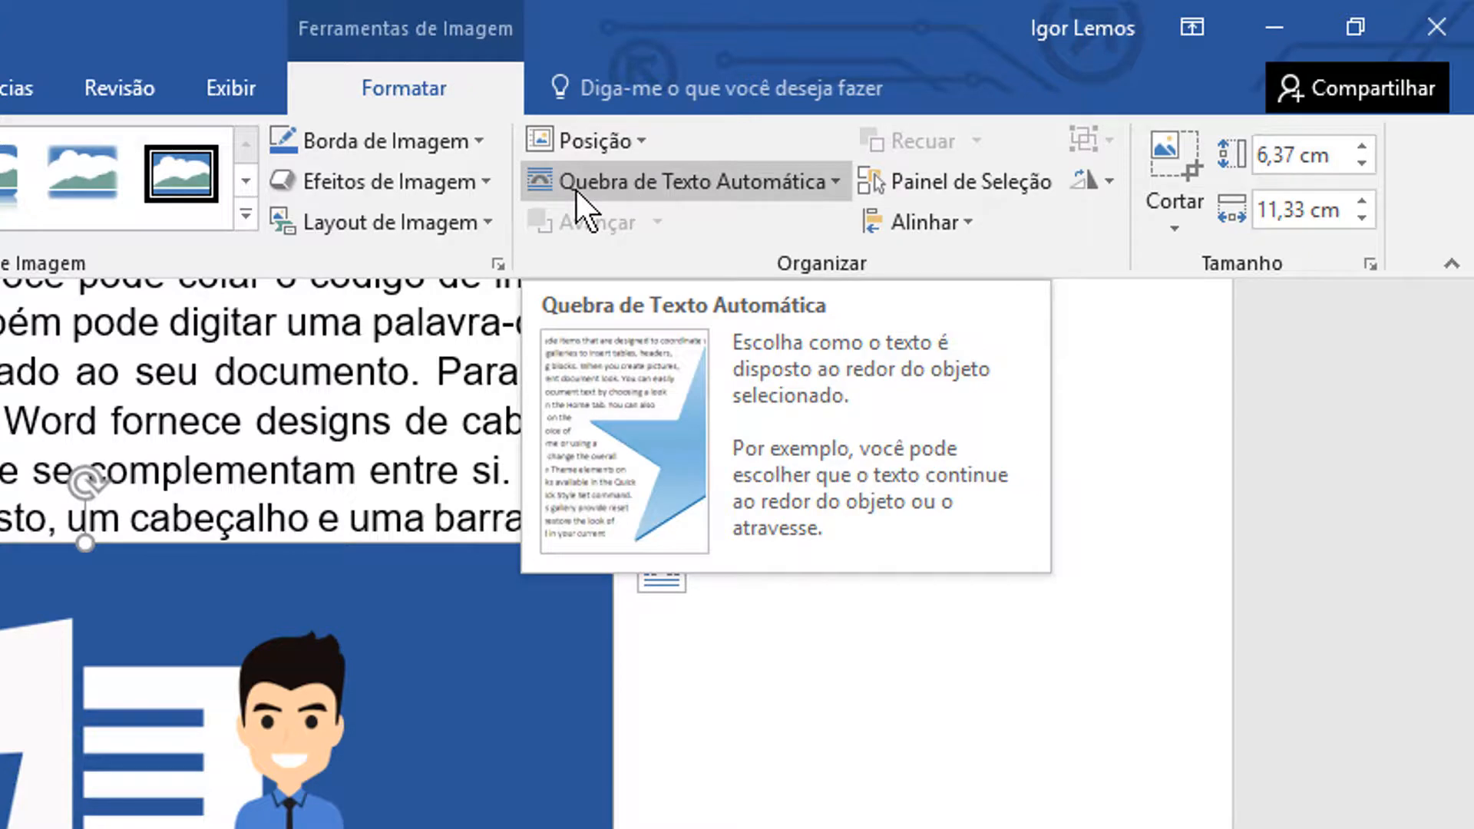
click(578, 201)
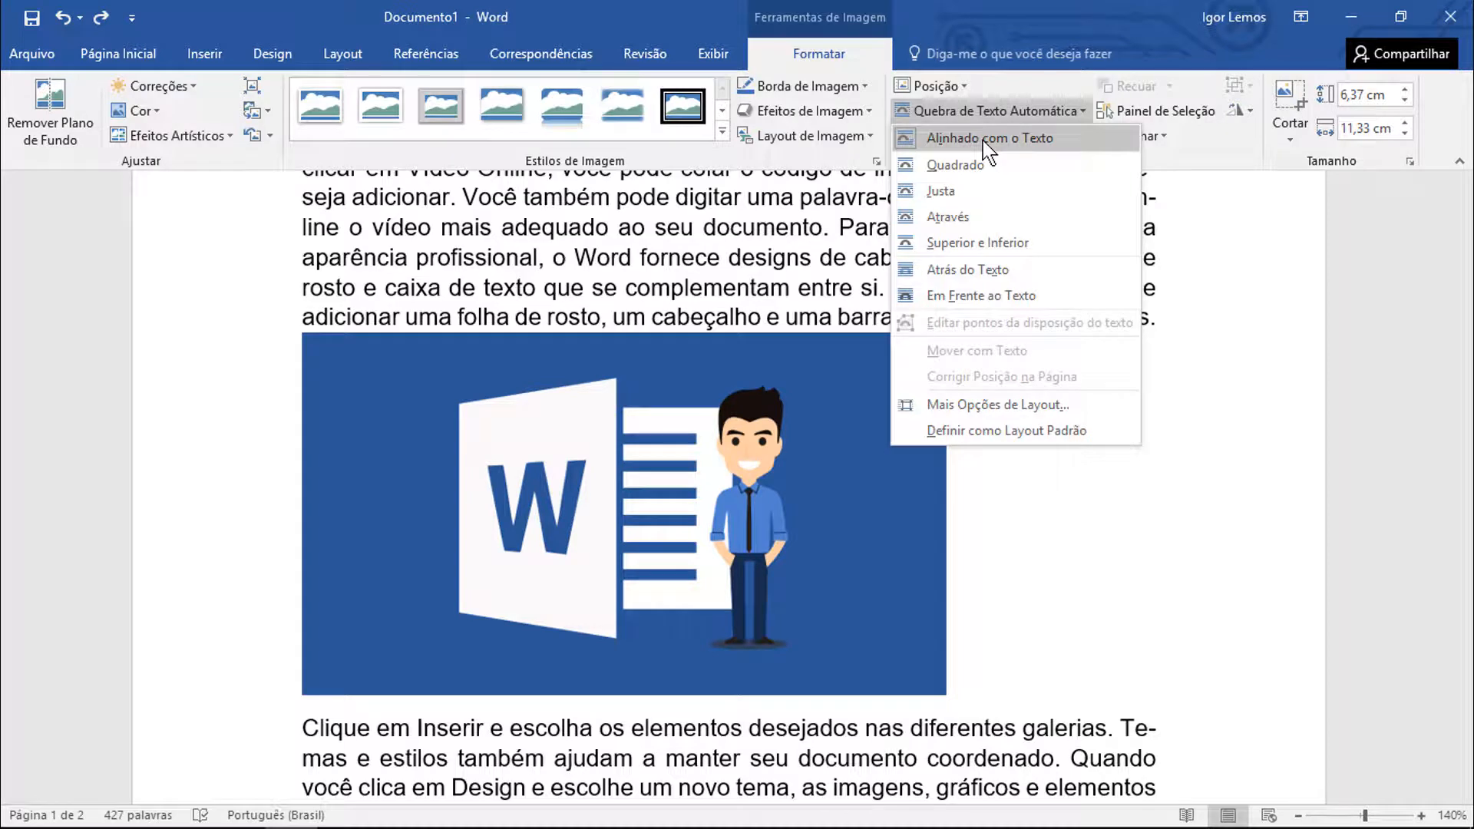
click(1020, 174)
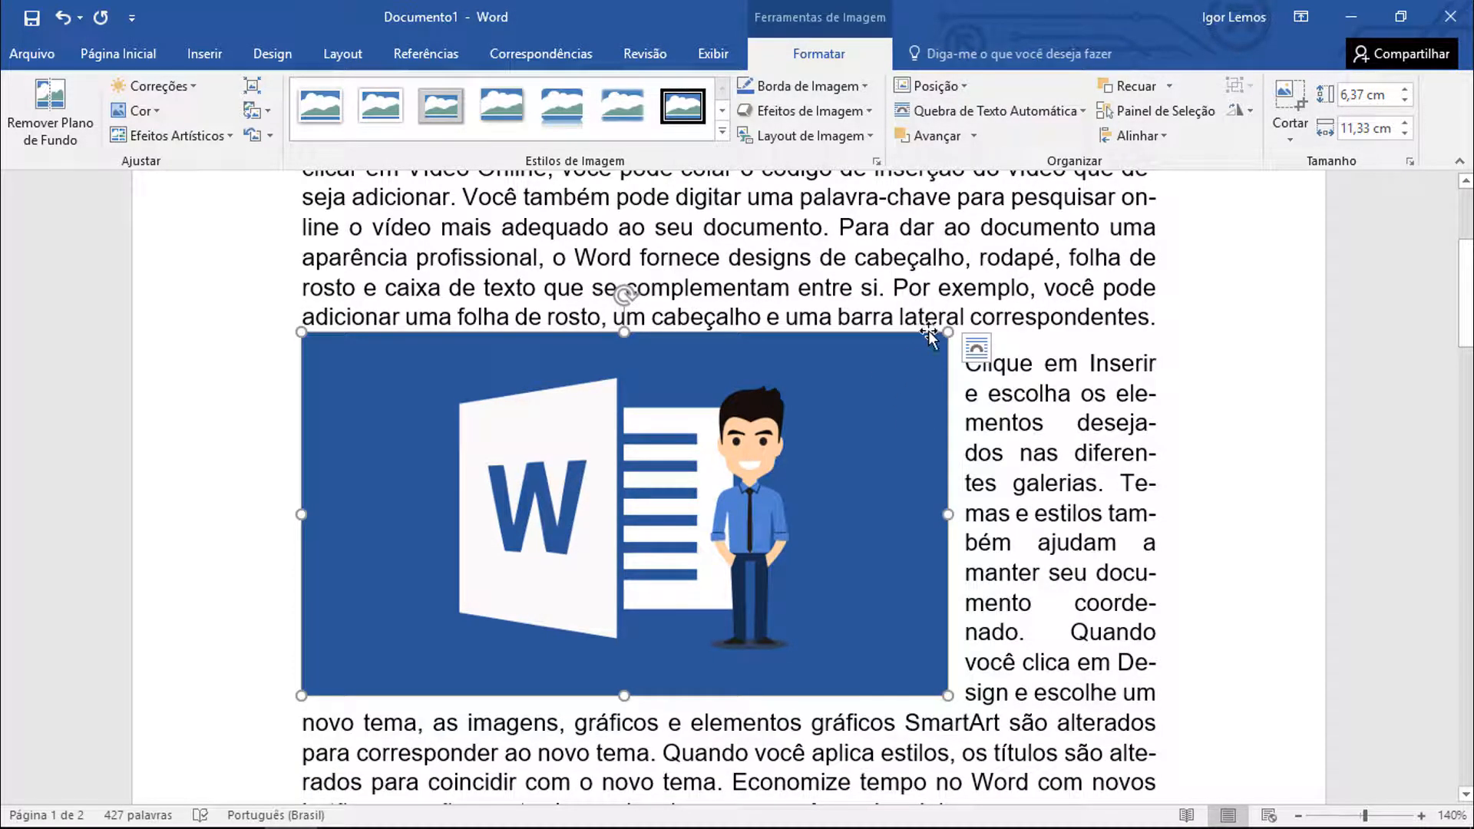
Shrink the Word picture to about 4.53 × 8.06 cm and place it at the start of the paragraph beginning "Clique em Inserir"
drag(944, 331, 835, 436)
click(947, 483)
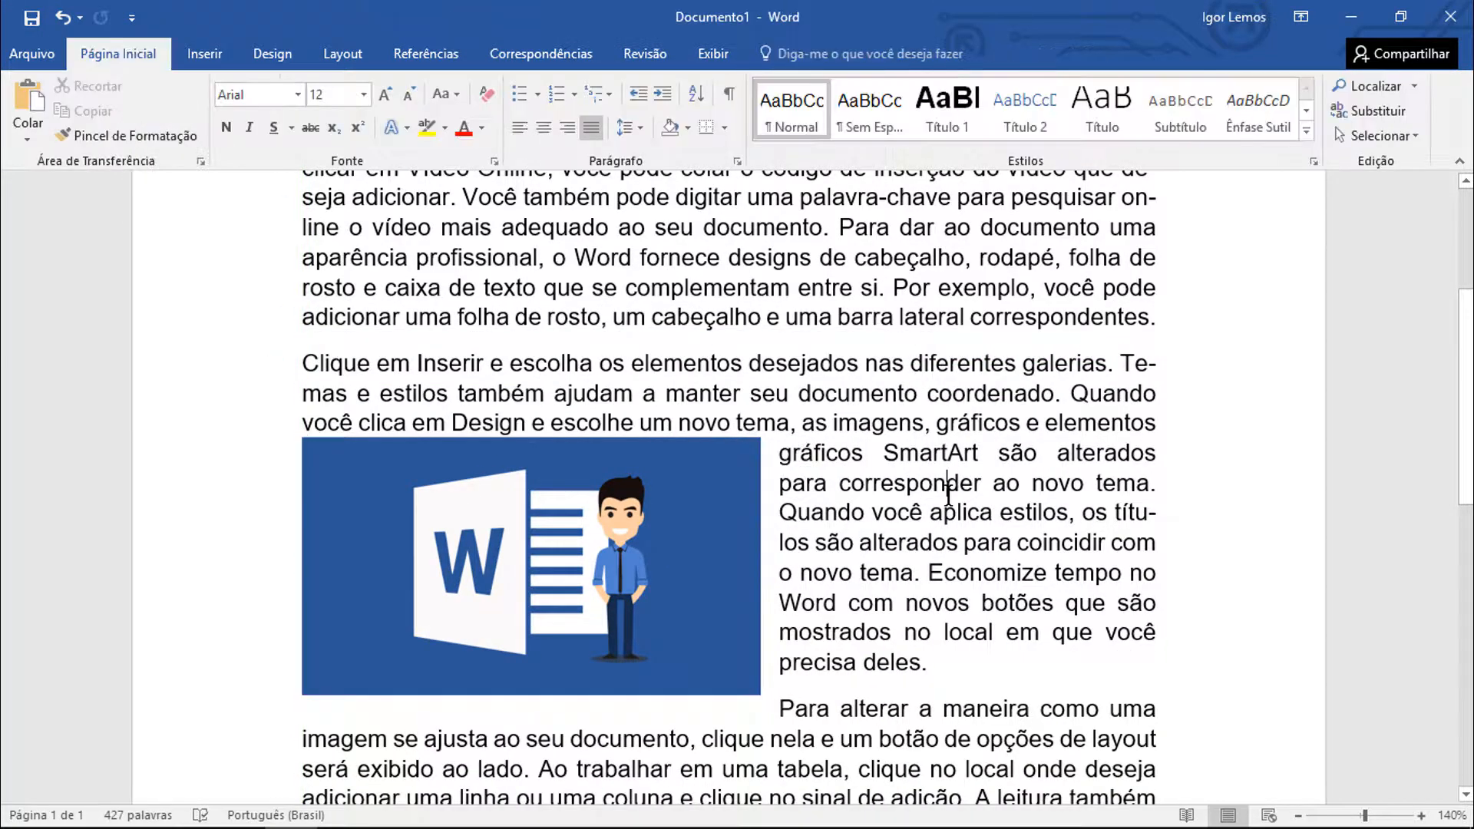
drag(693, 508, 593, 385)
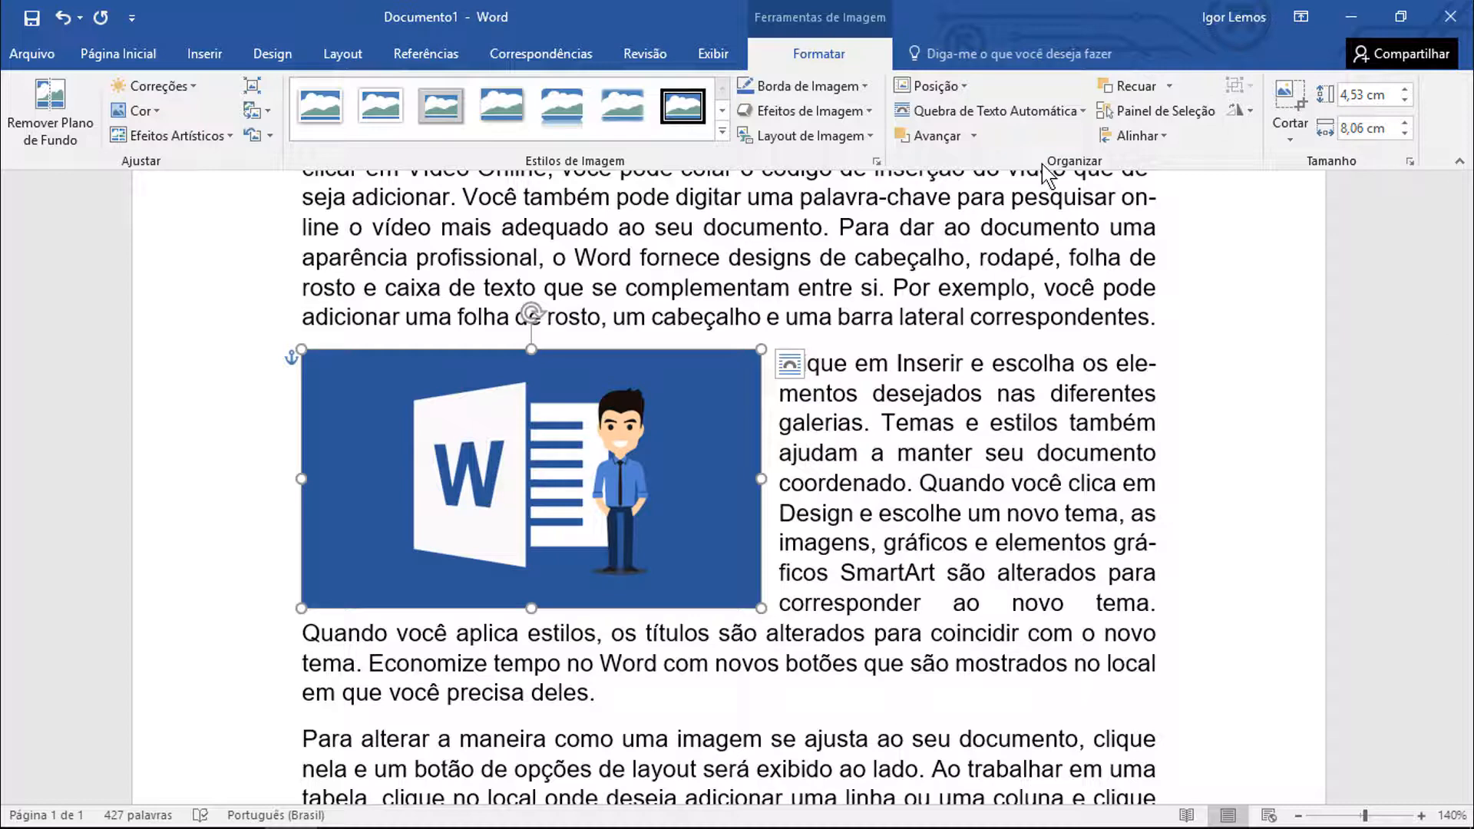
click(1035, 117)
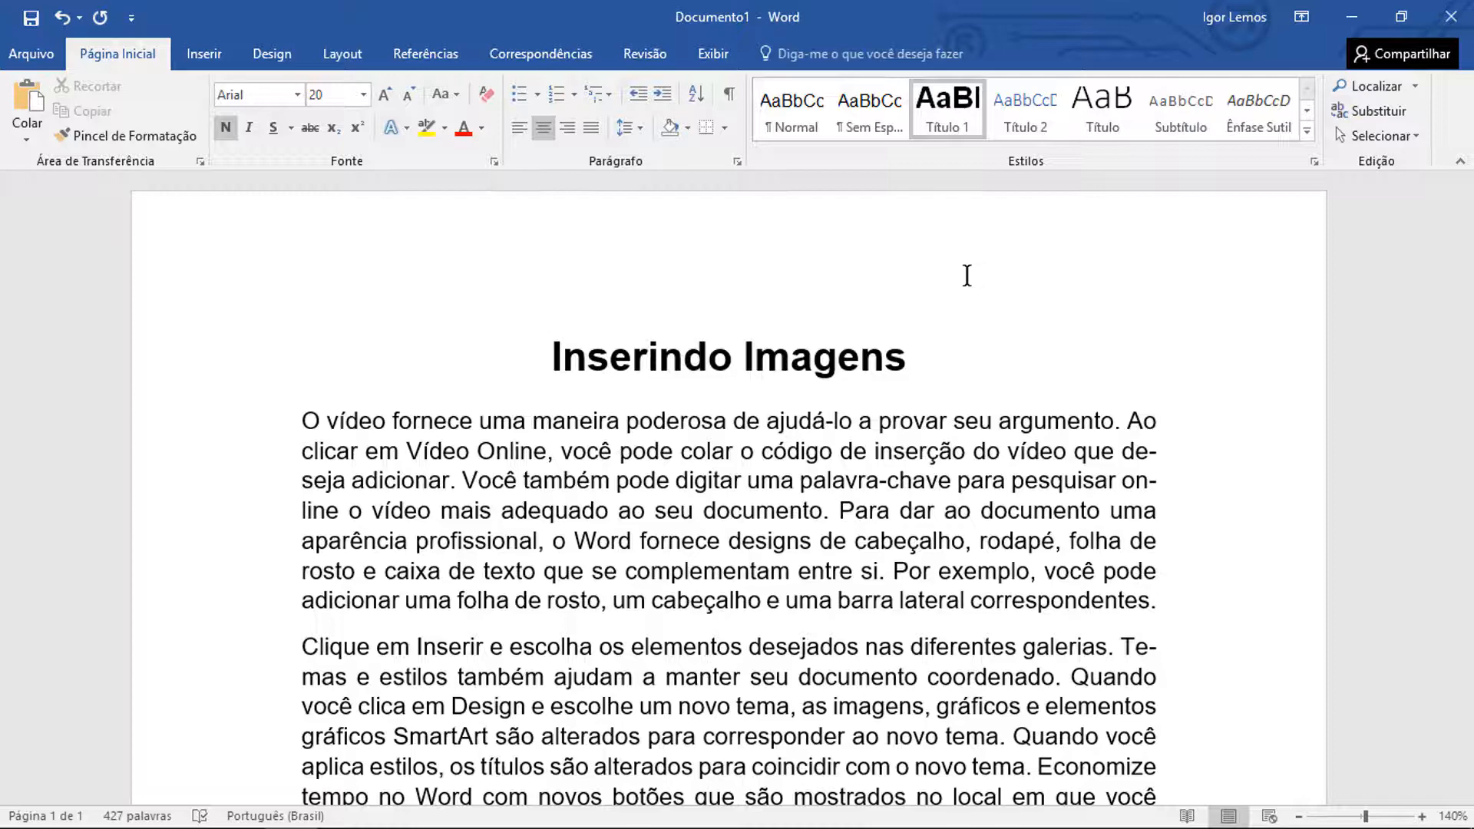
Insert the picture Diddy_Kong.png from the Área de Trabalho folder at the end of the first body paragraph
click(1189, 612)
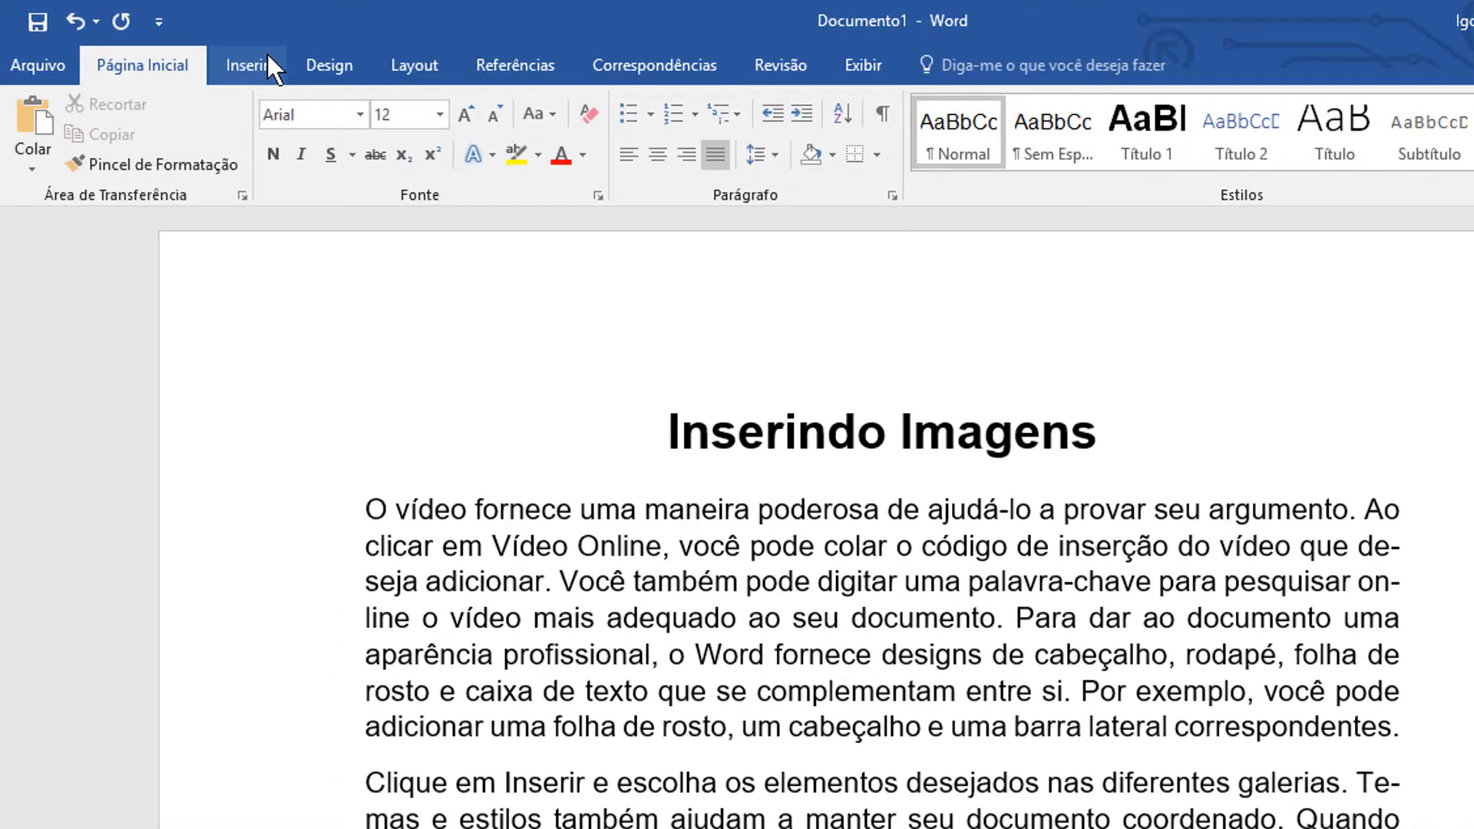
click(218, 47)
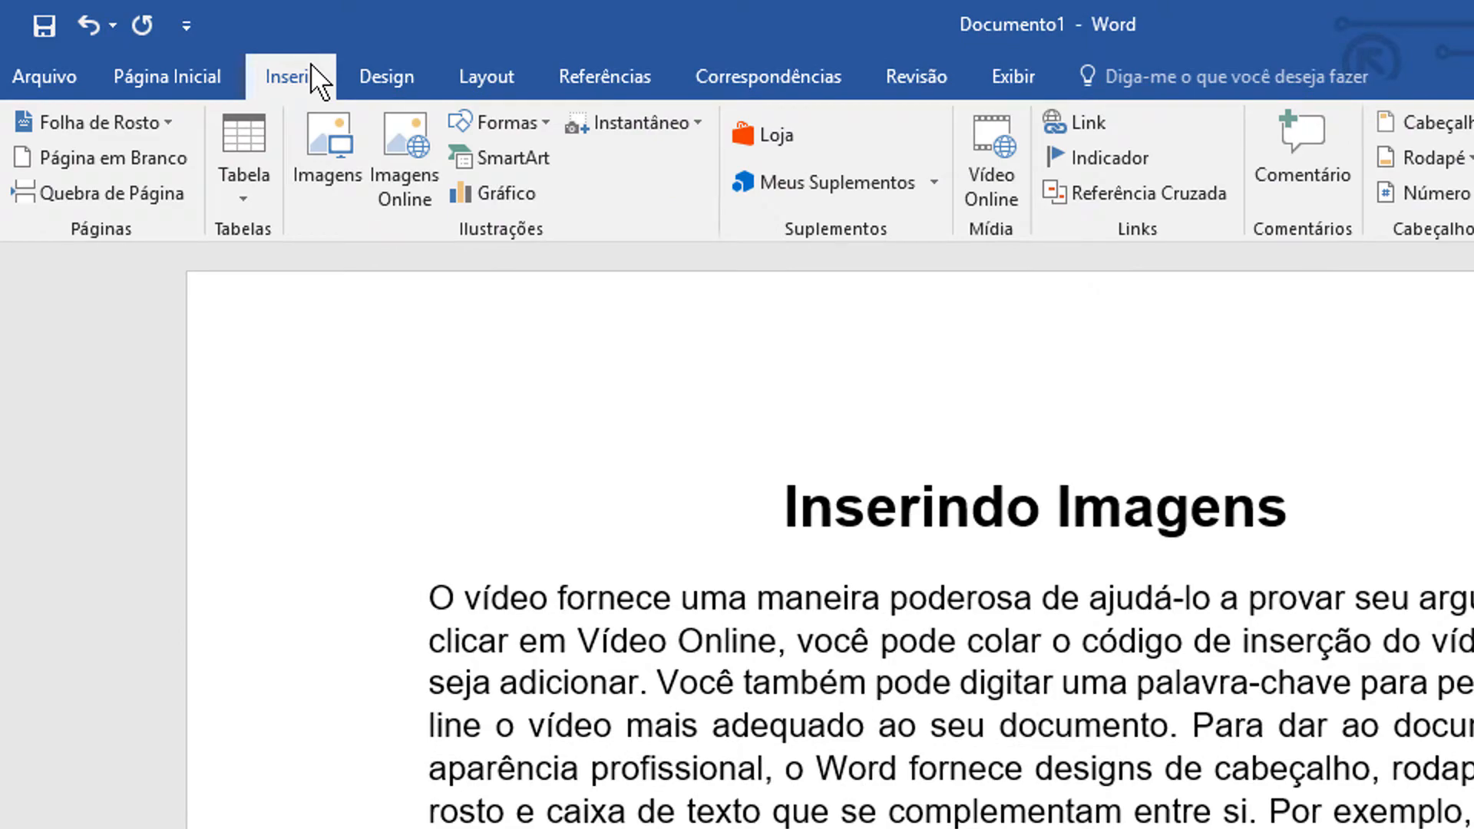
click(321, 144)
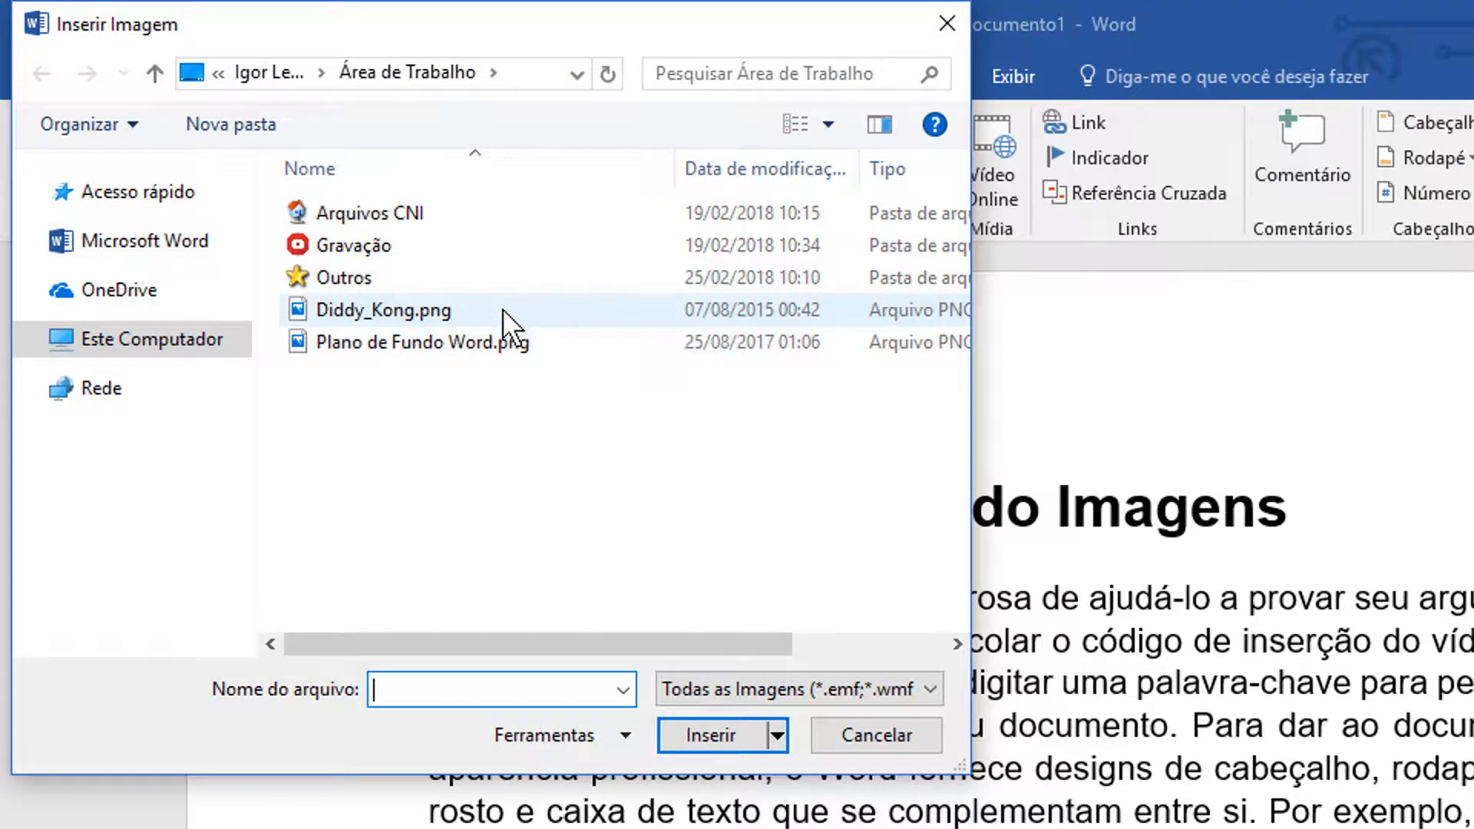
click(502, 308)
click(711, 735)
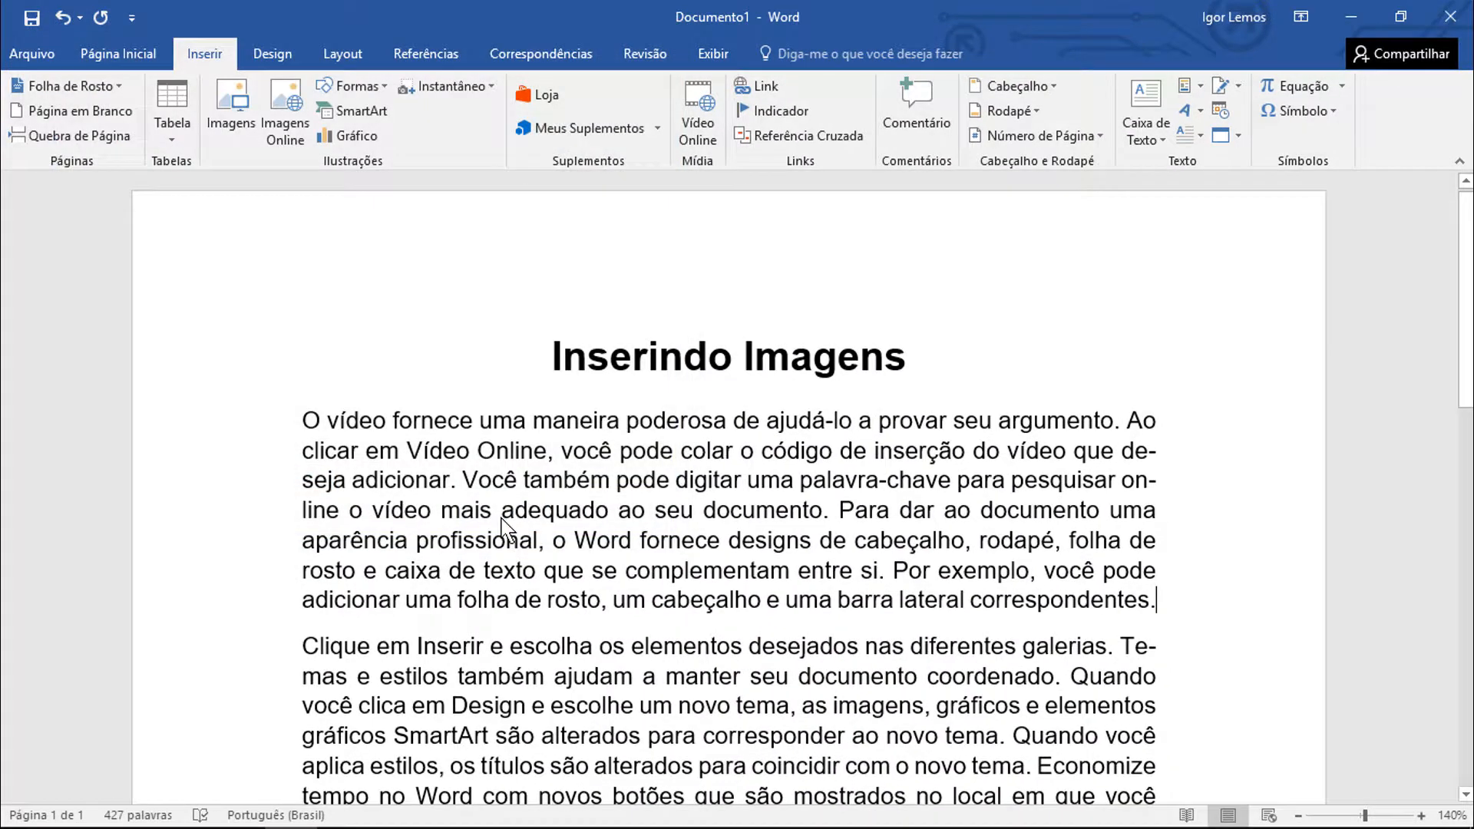
Scale the Diddy Kong picture down proportionally to about 7.5 × 7.39 cm
scroll(514, 513, down, 2)
scroll(516, 512, up, 2)
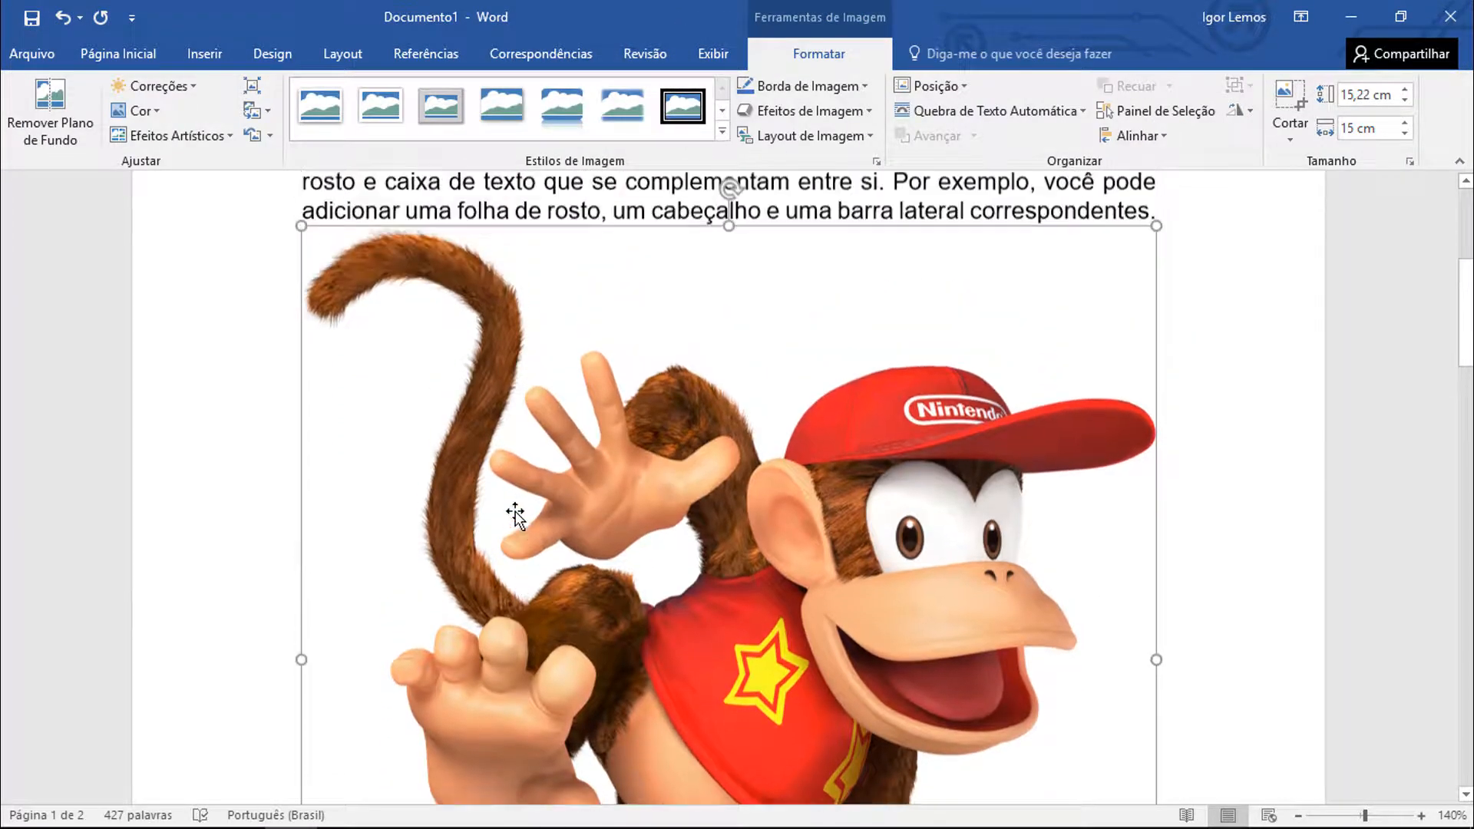
scroll(517, 511, down, 2)
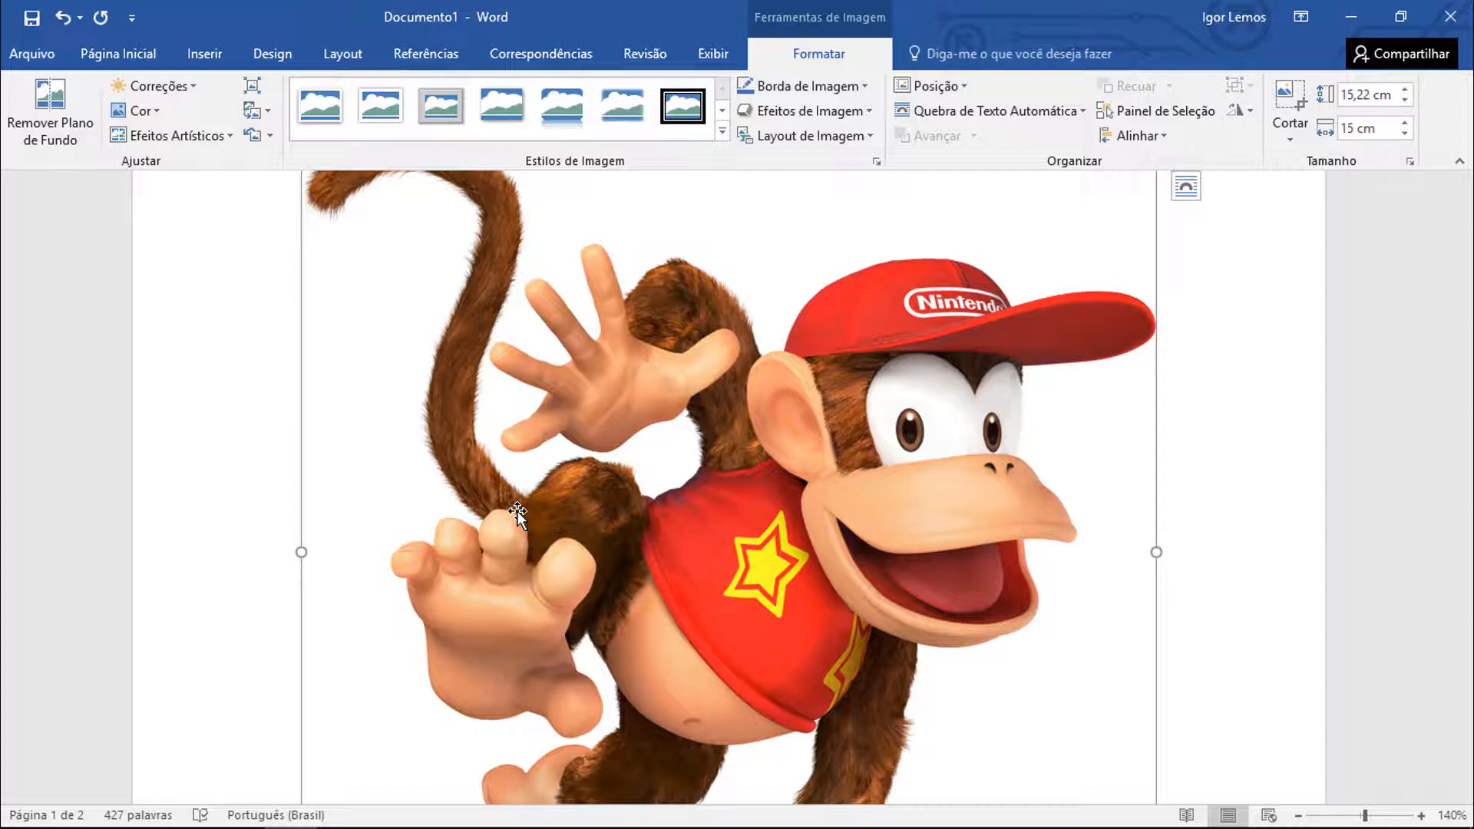
scroll(518, 516, up, 3)
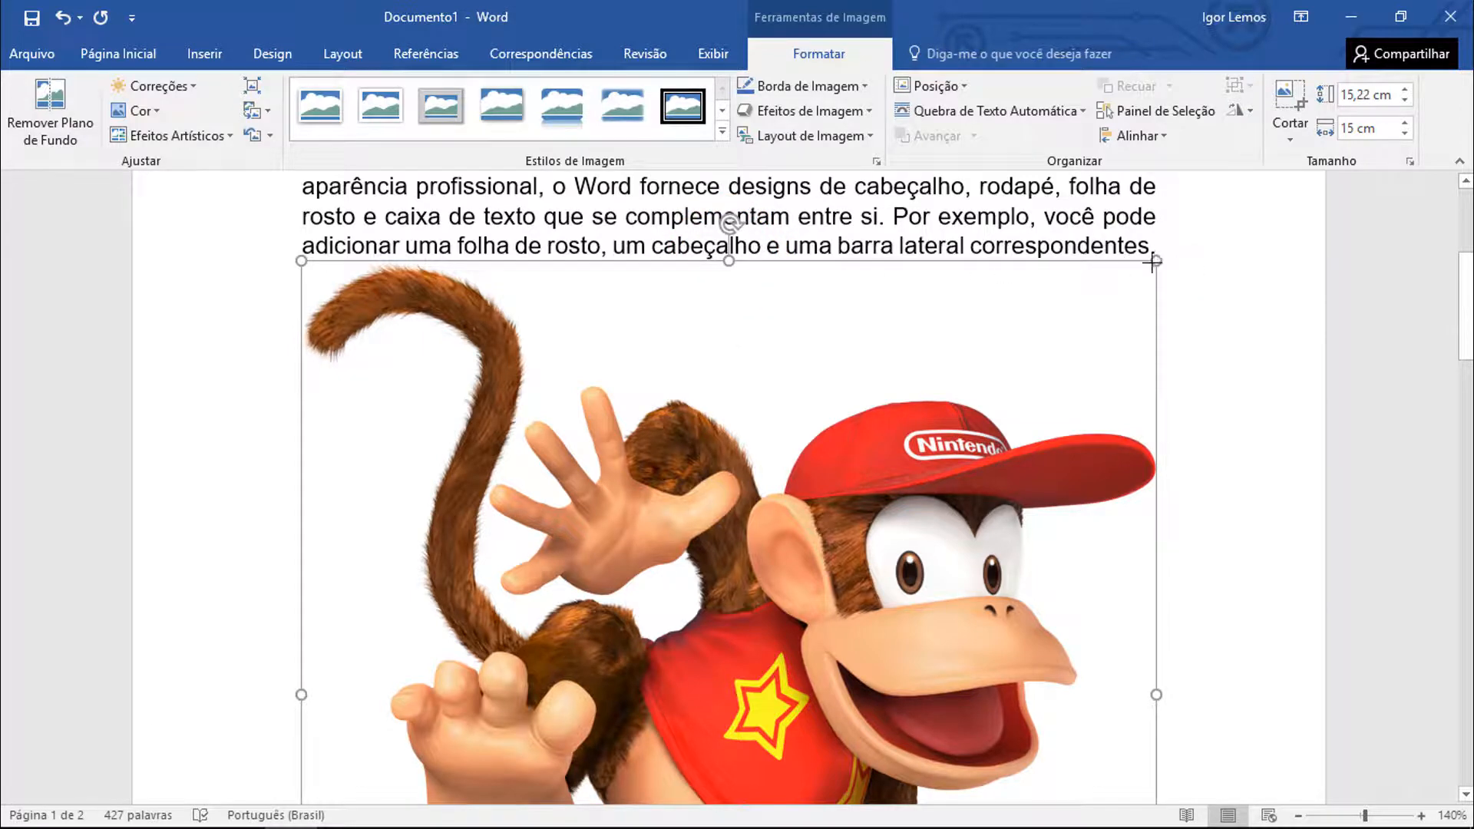
drag(1151, 262, 657, 572)
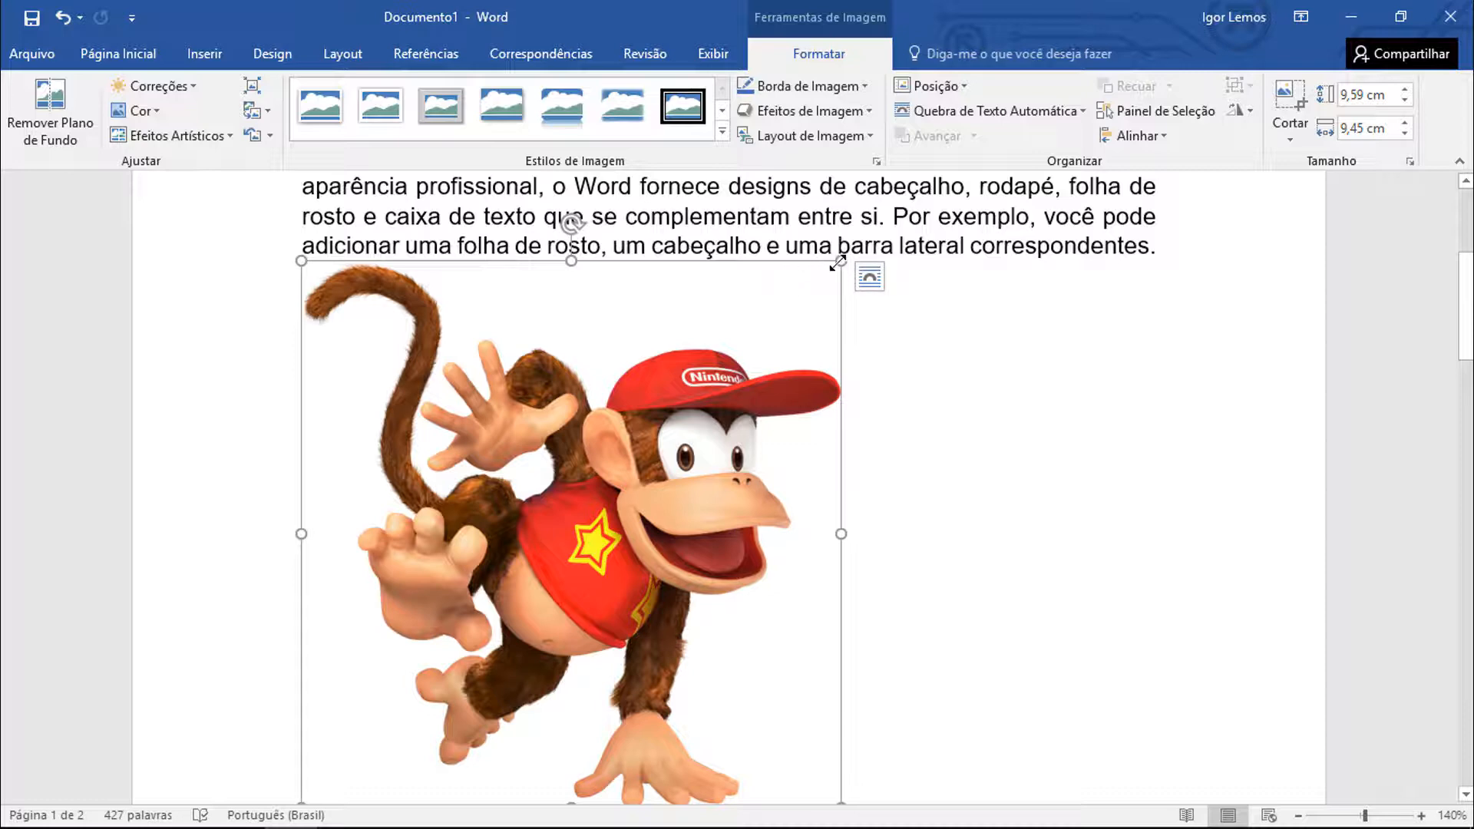
drag(838, 262, 753, 265)
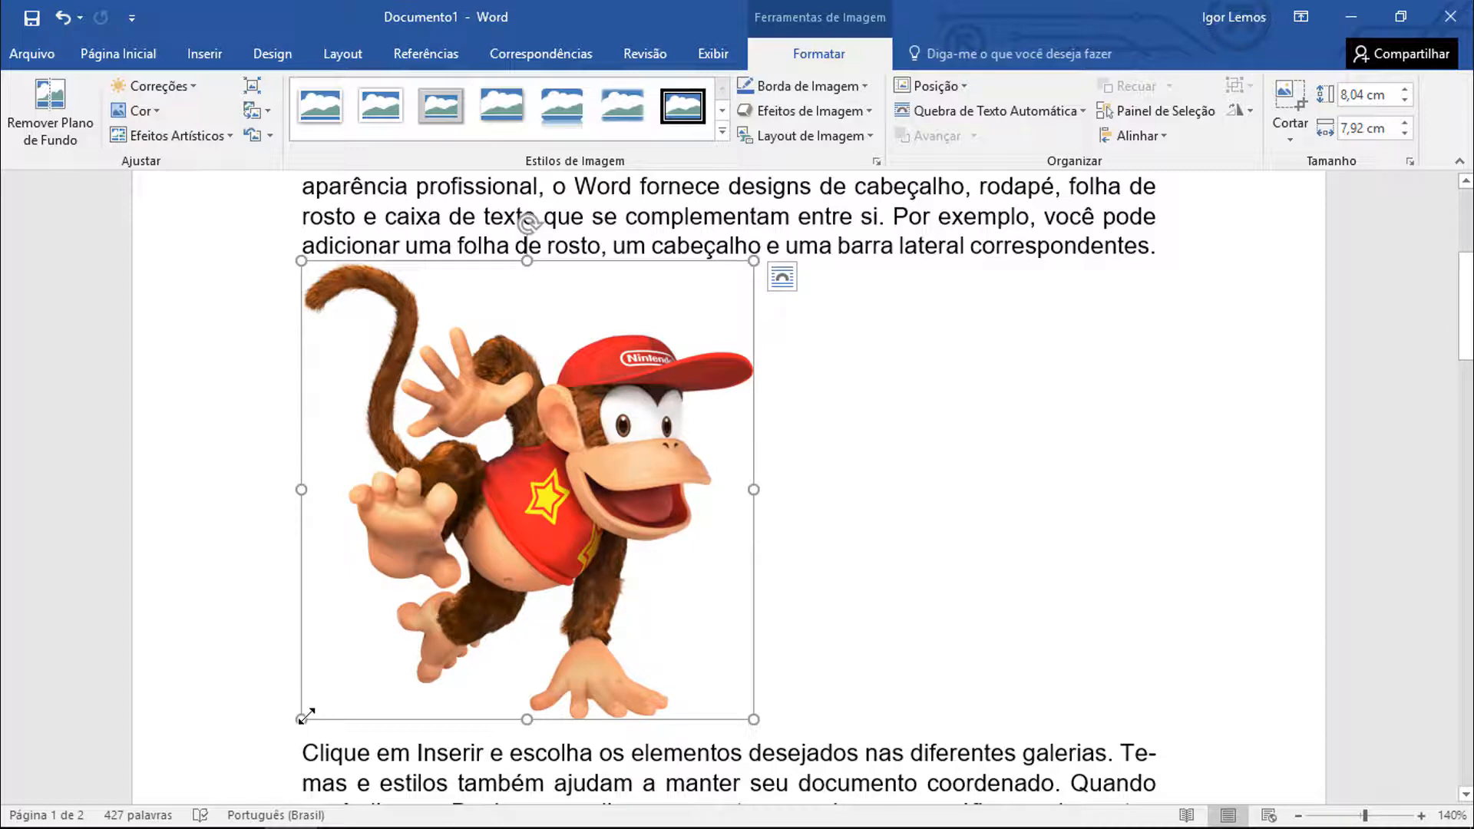
drag(302, 714, 467, 566)
drag(467, 565, 332, 613)
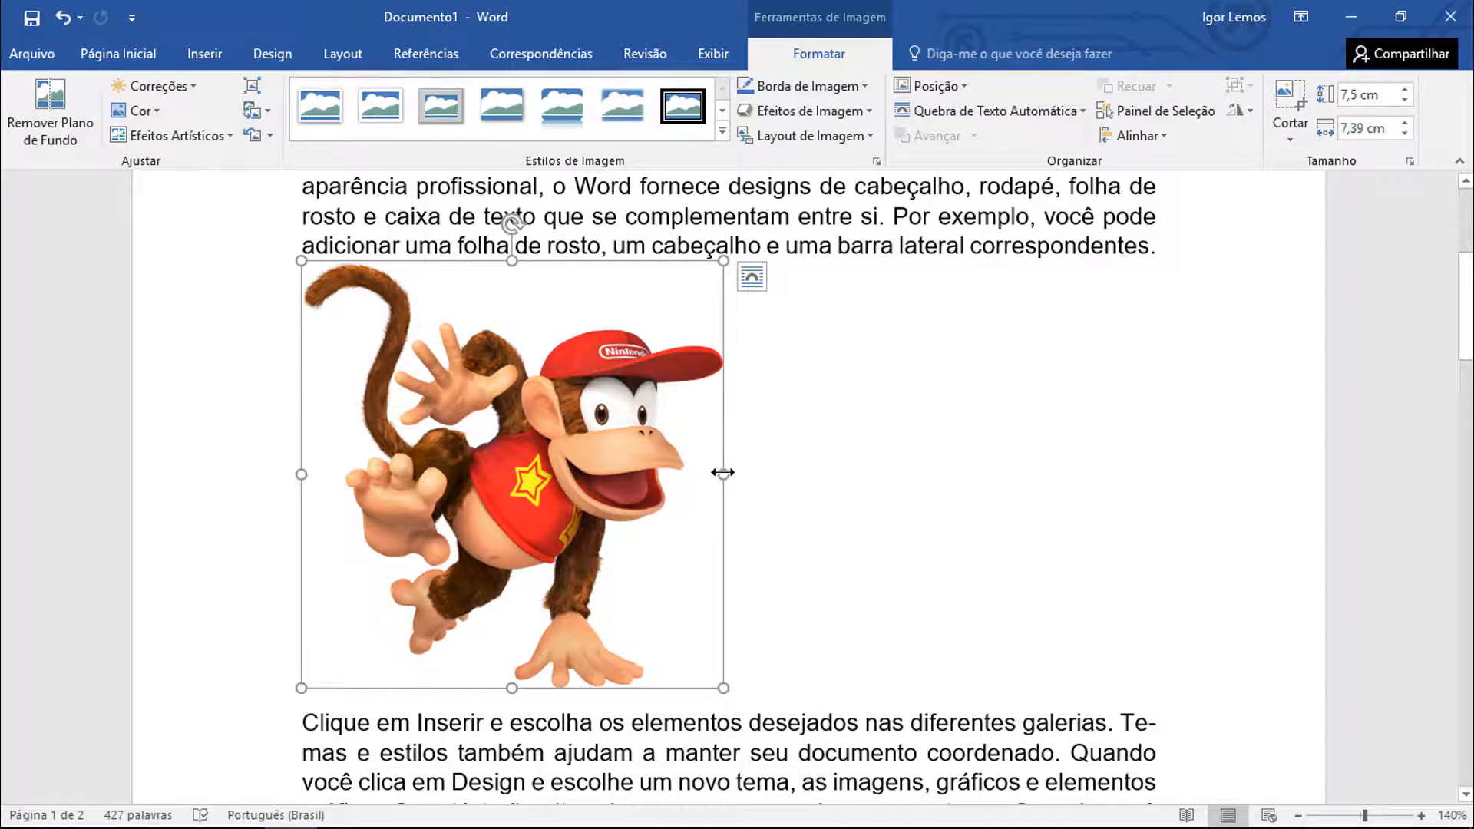
Try narrowing only the picture's width, and instead scale it proportionally to about 6.55 × 6.46 cm
drag(723, 473, 453, 474)
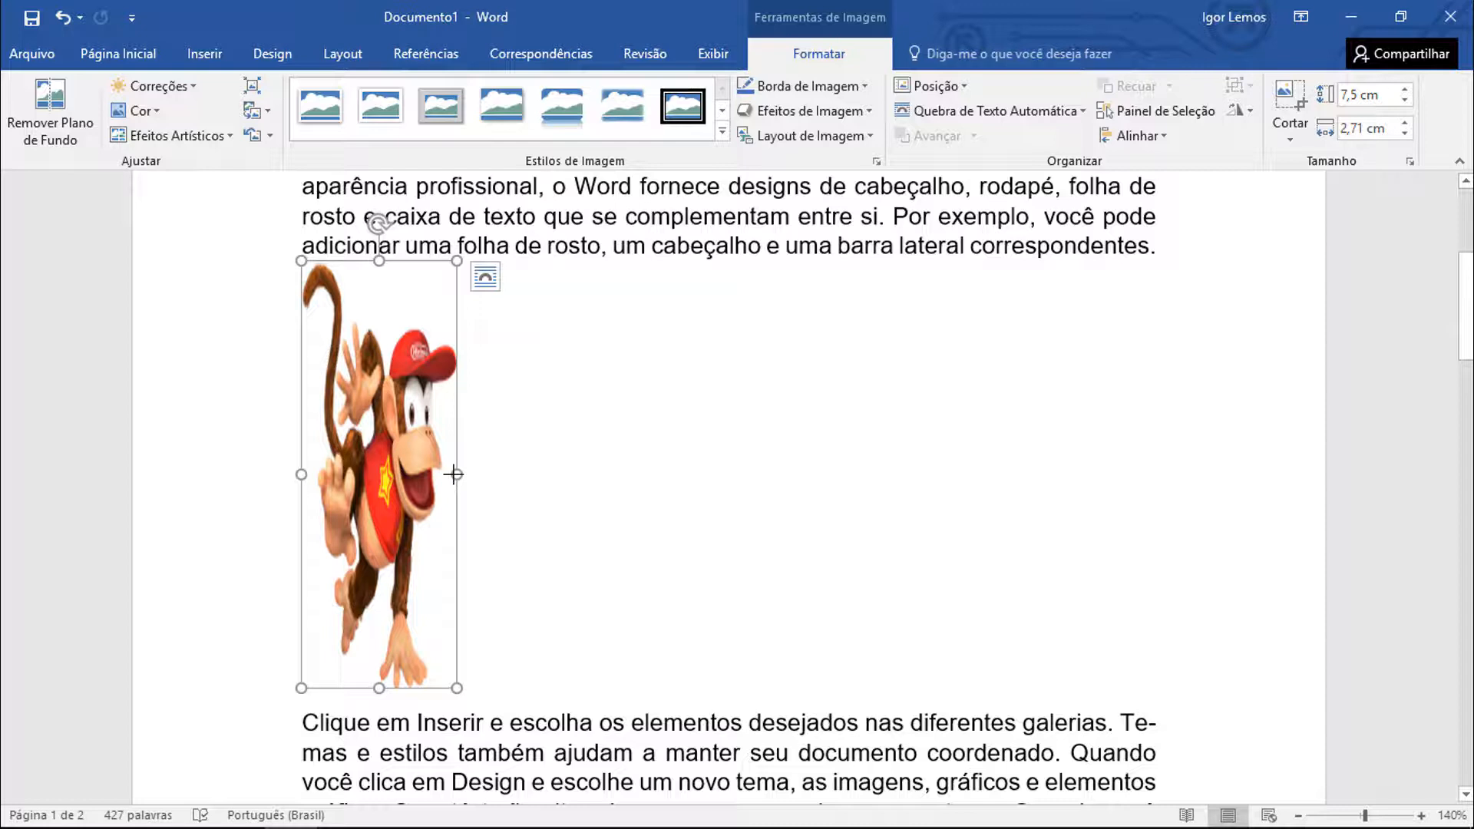
key(ctrl+z)
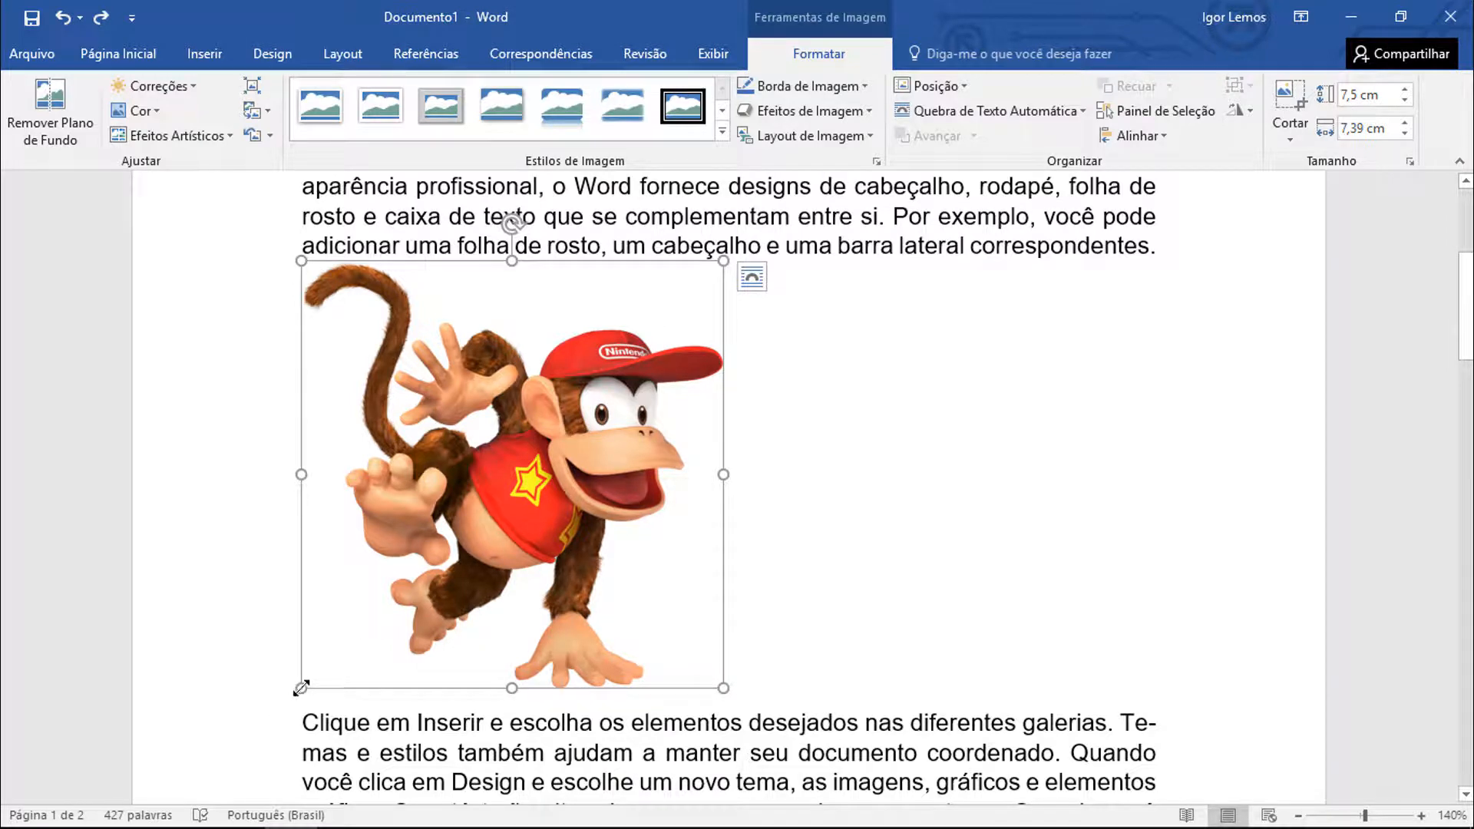
drag(301, 687, 355, 592)
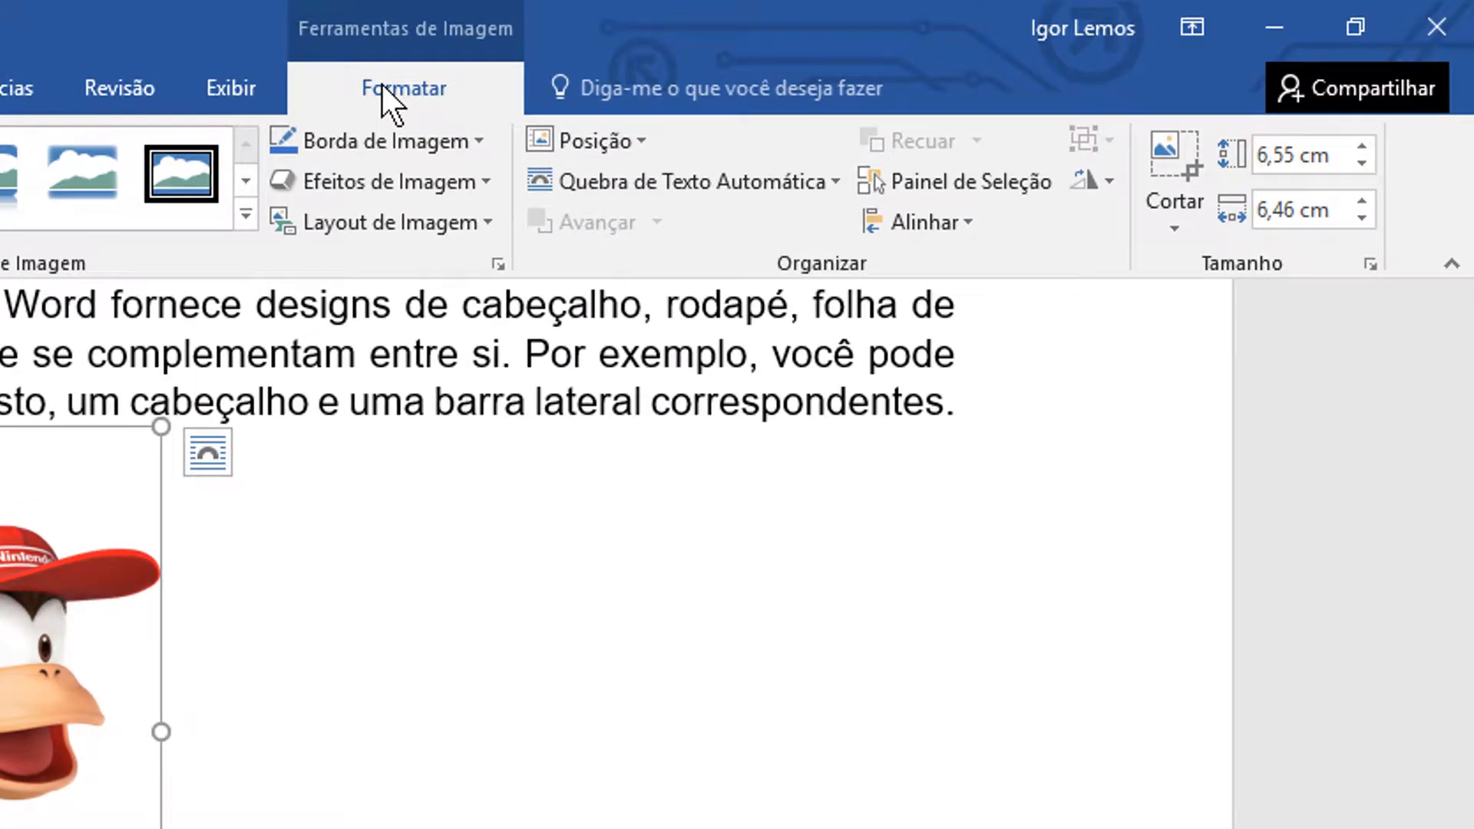
Set the Diddy Kong picture's text wrapping to Justa and move it to the right margin of the second paragraph
click(689, 183)
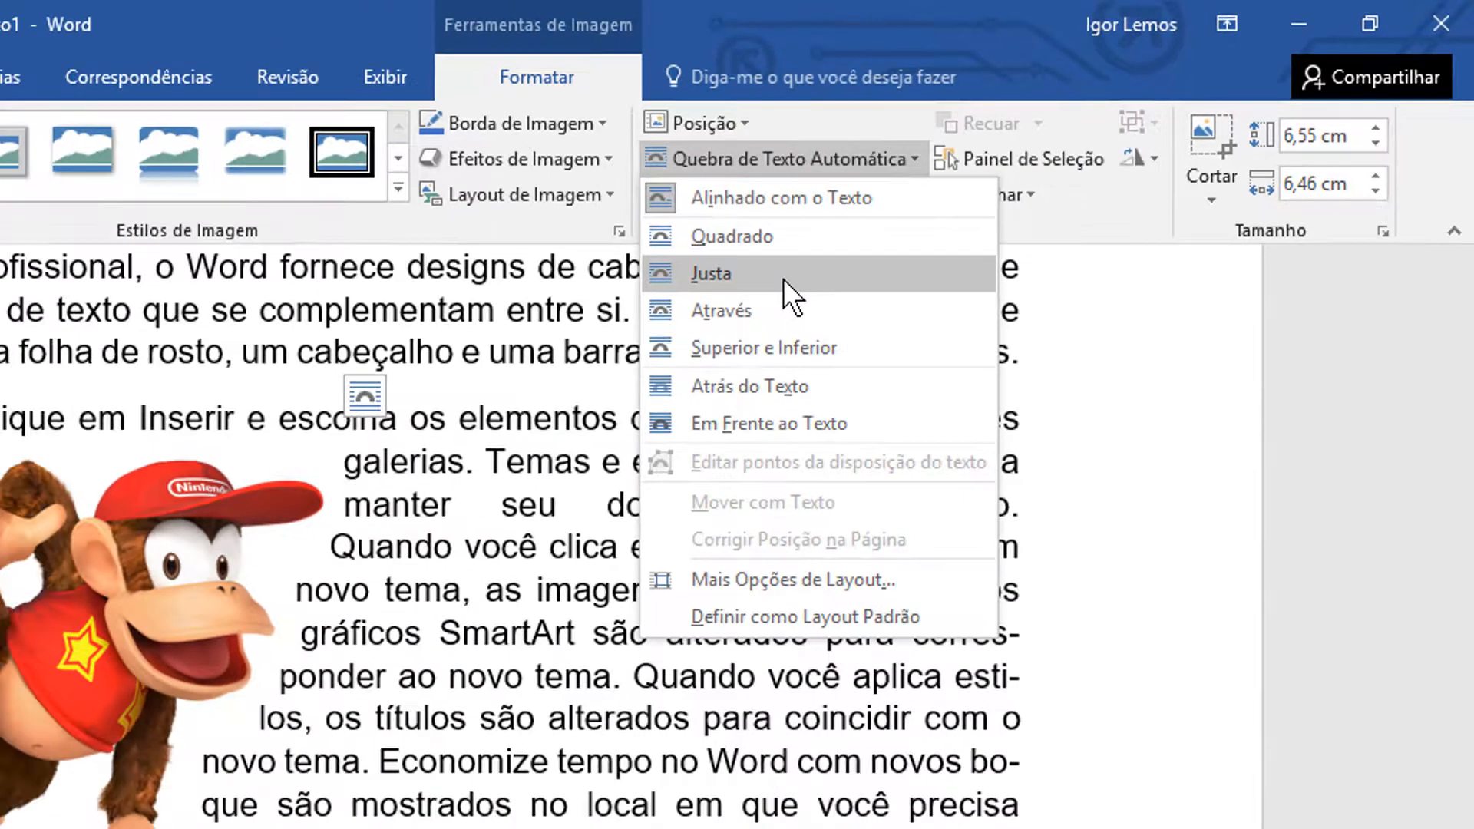
click(685, 319)
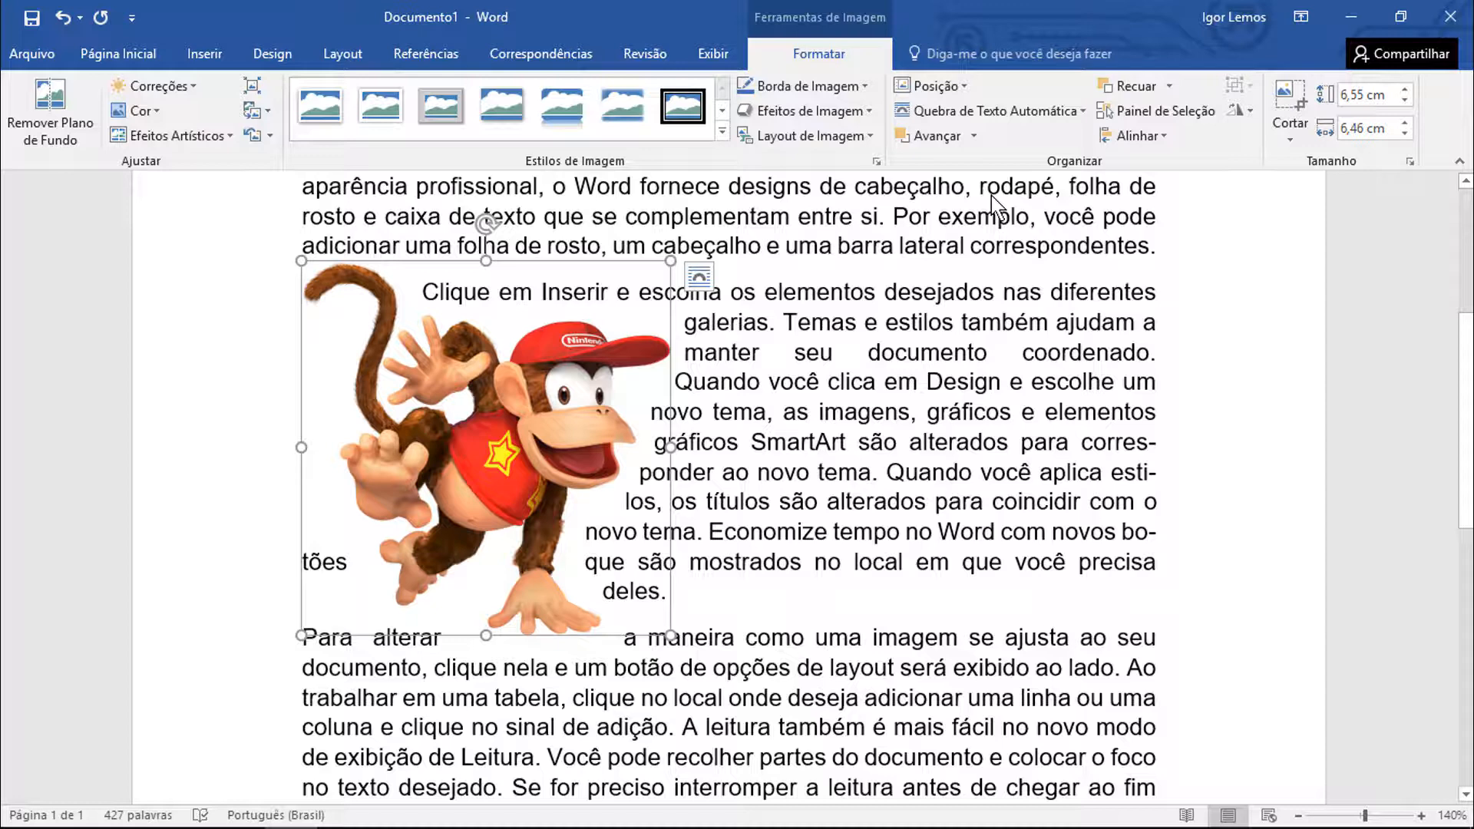
drag(536, 412, 777, 414)
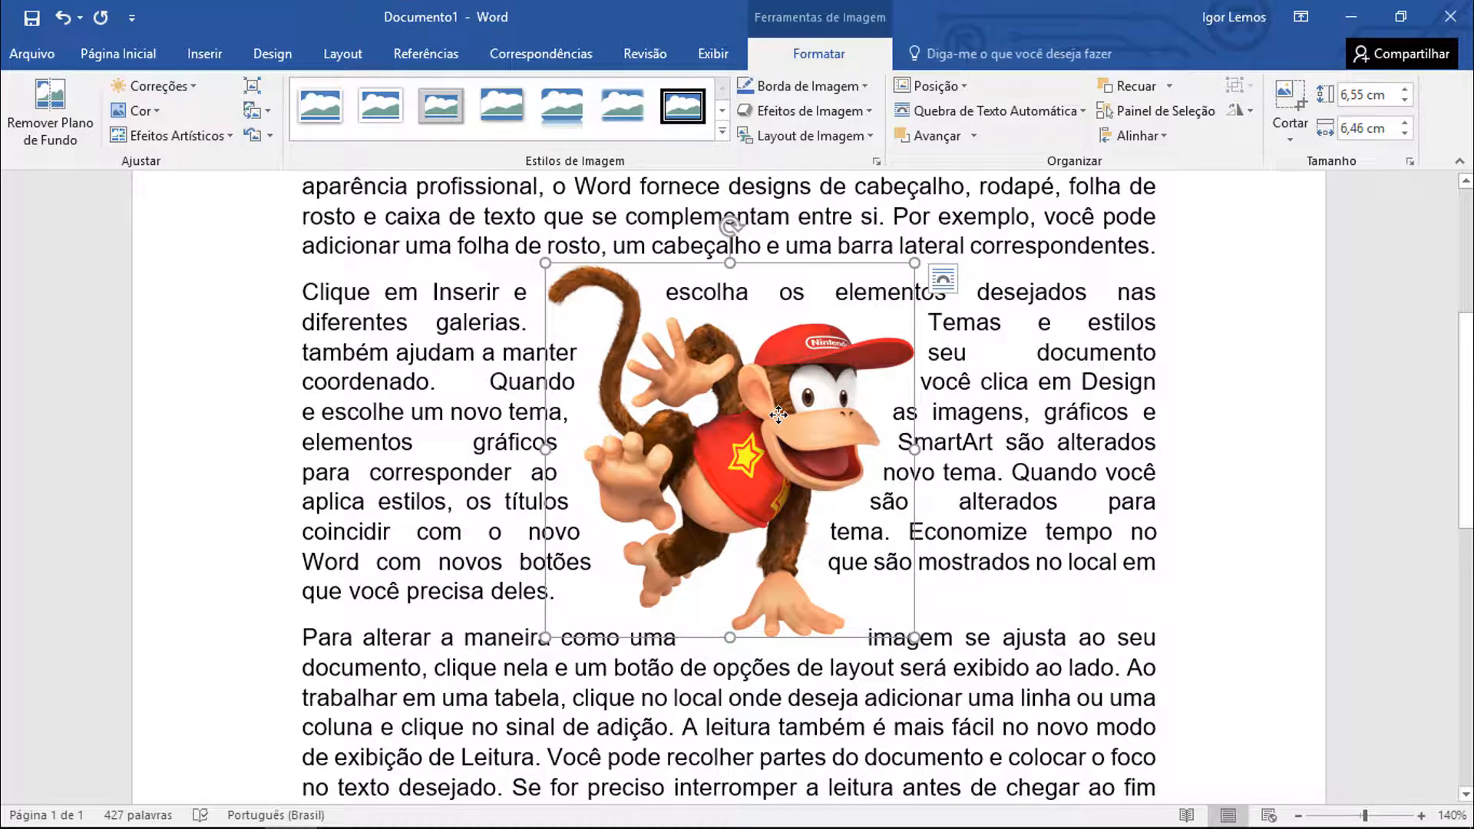
drag(777, 414, 939, 425)
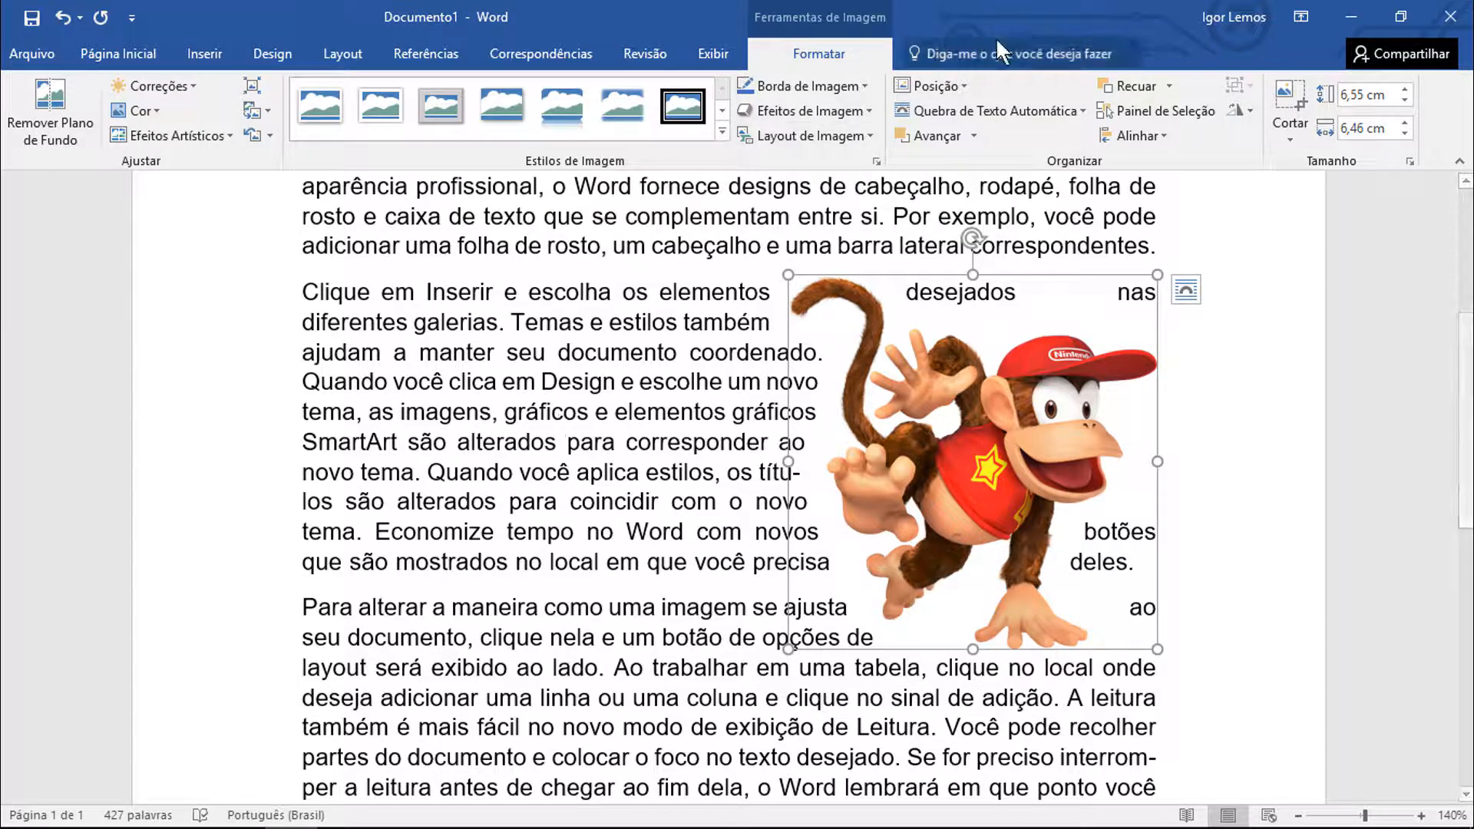
Change the picture's text wrapping to Superior e Inferior and center it between the first two paragraphs
click(1031, 113)
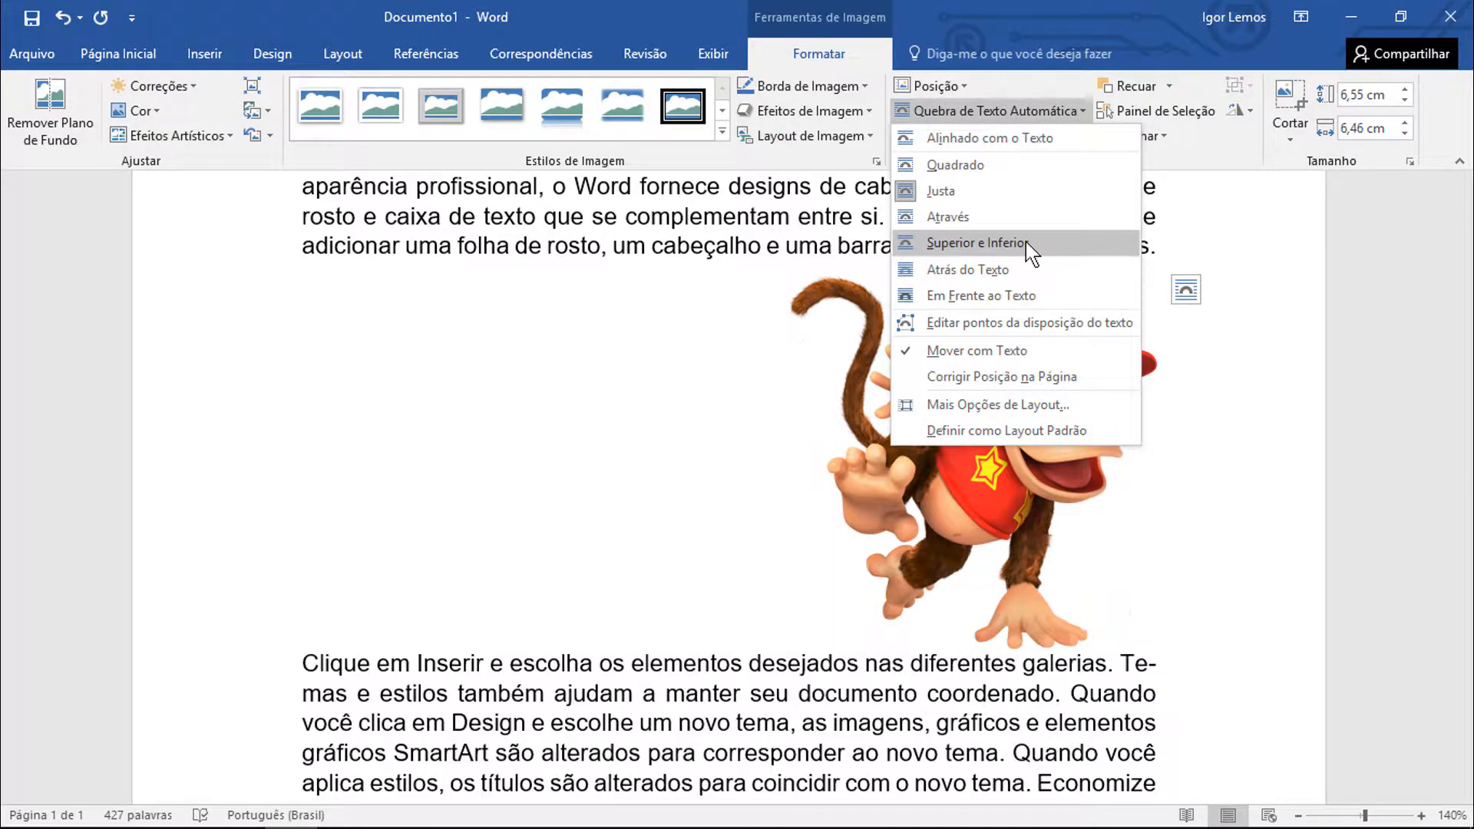
click(973, 243)
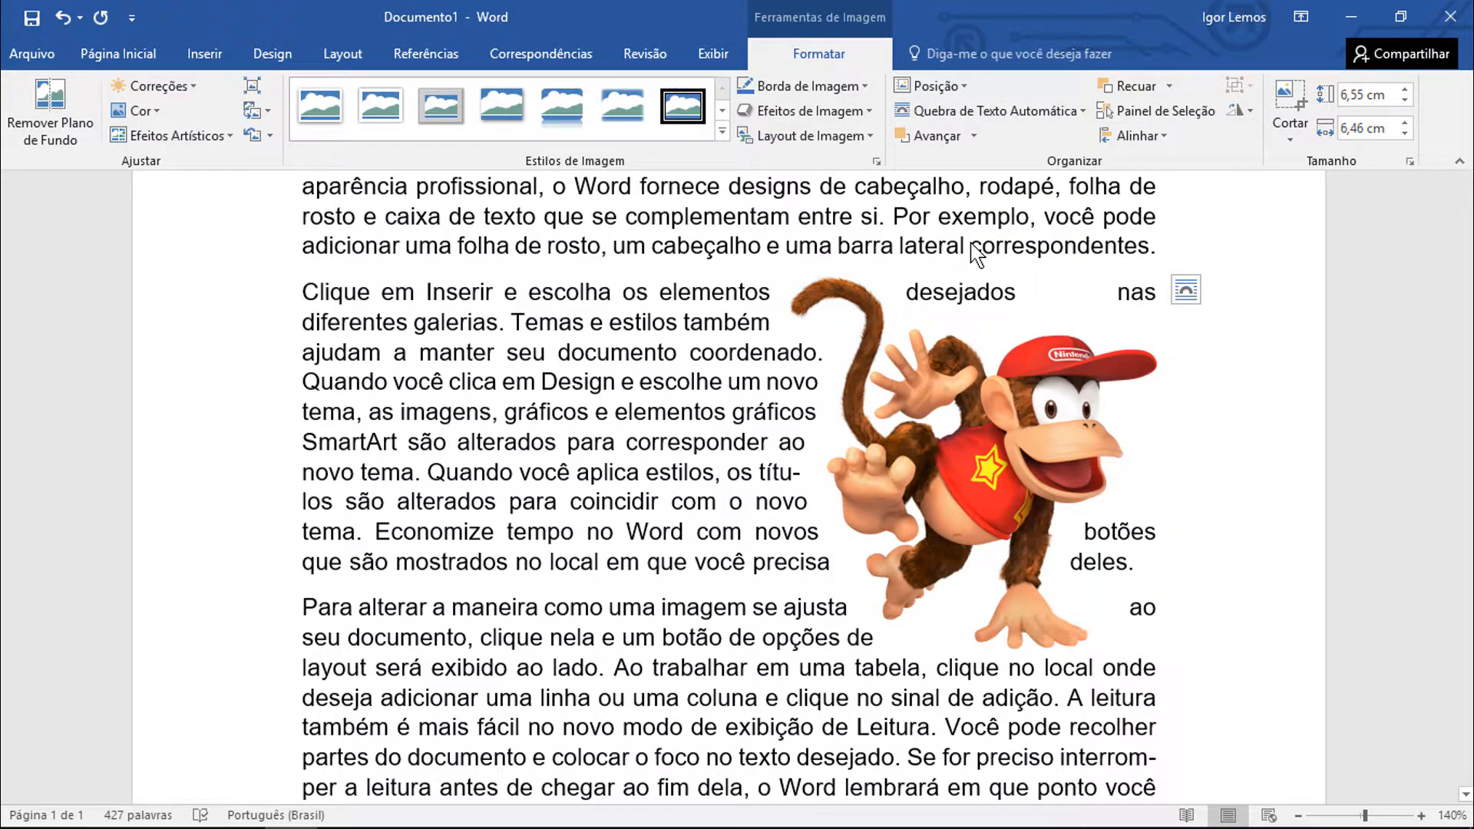
drag(1032, 380, 777, 375)
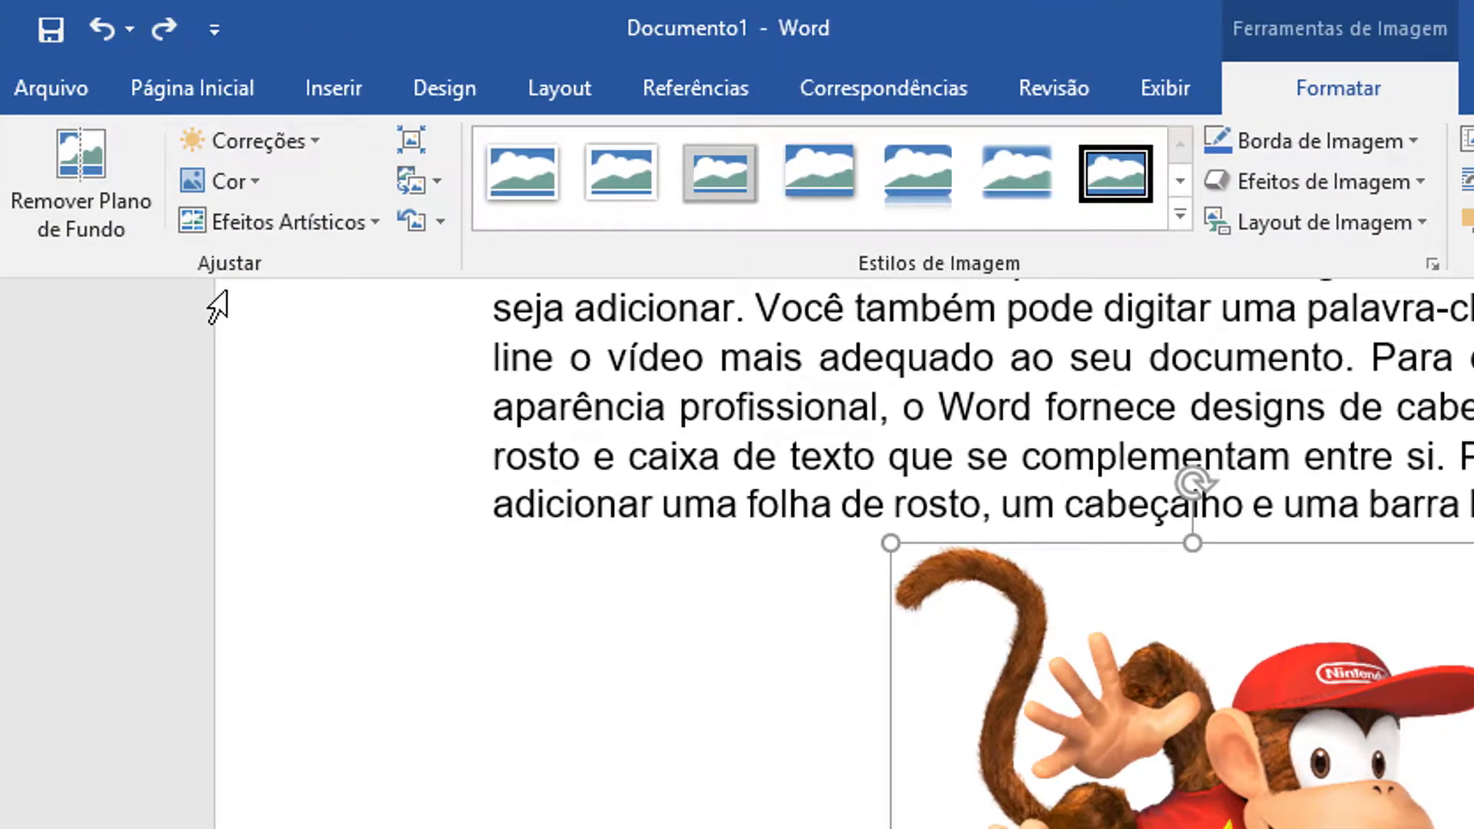
Preview the Brilho/Contraste corrections without applying any, and recolor the picture with the first light gray tone under Recolorir
click(297, 145)
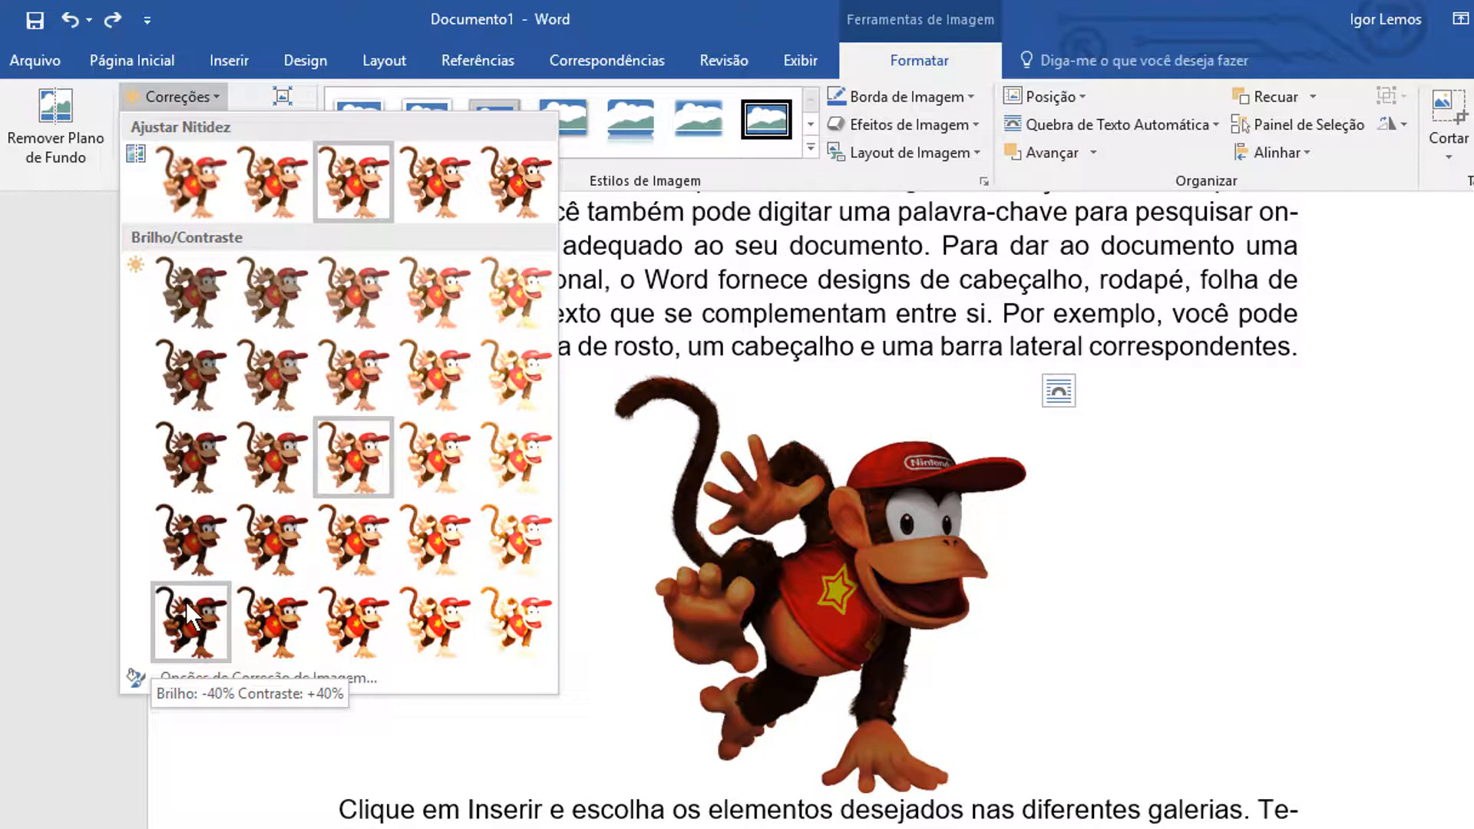
key(Escape)
click(163, 123)
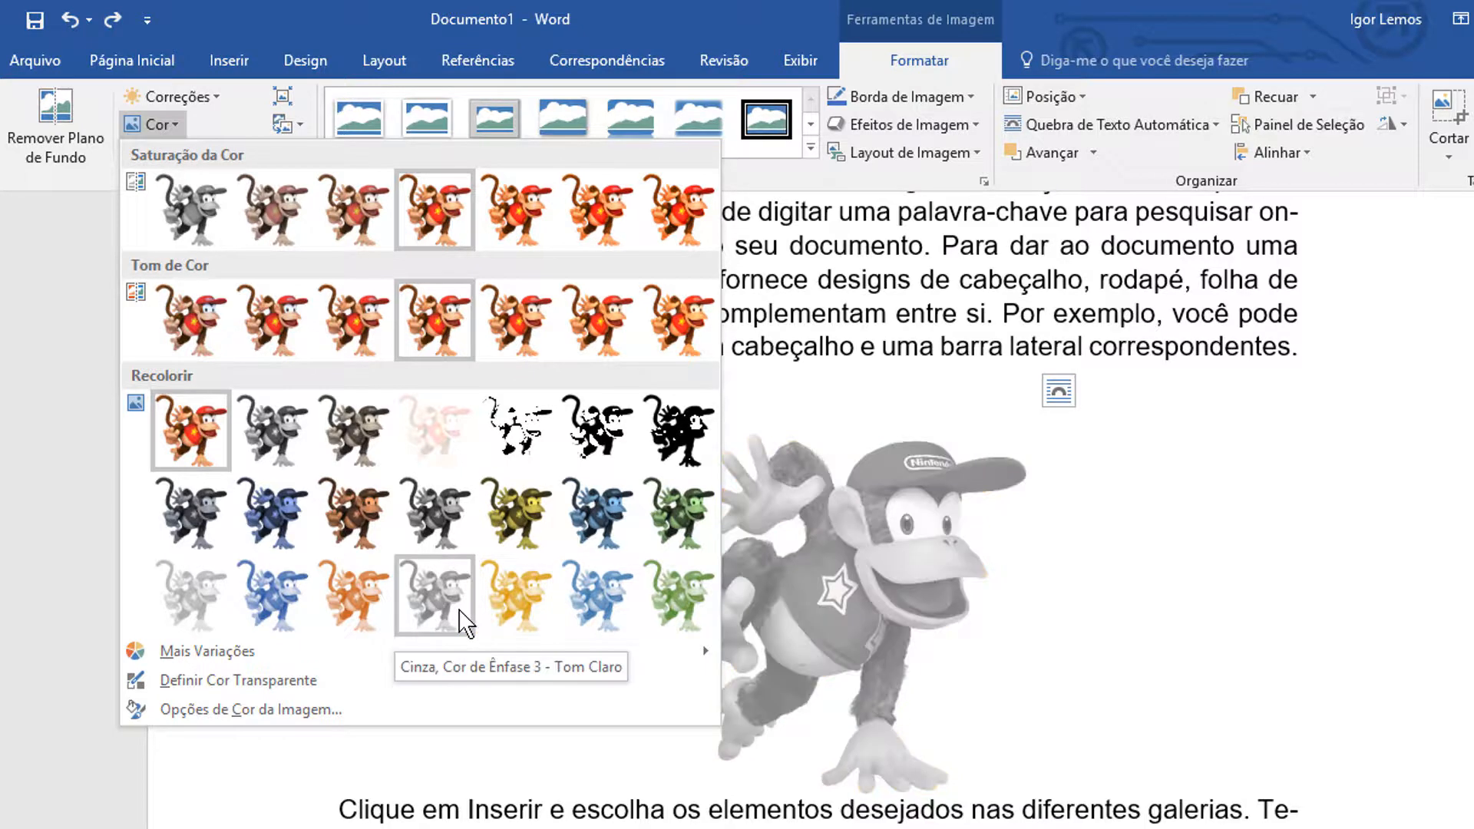
click(198, 598)
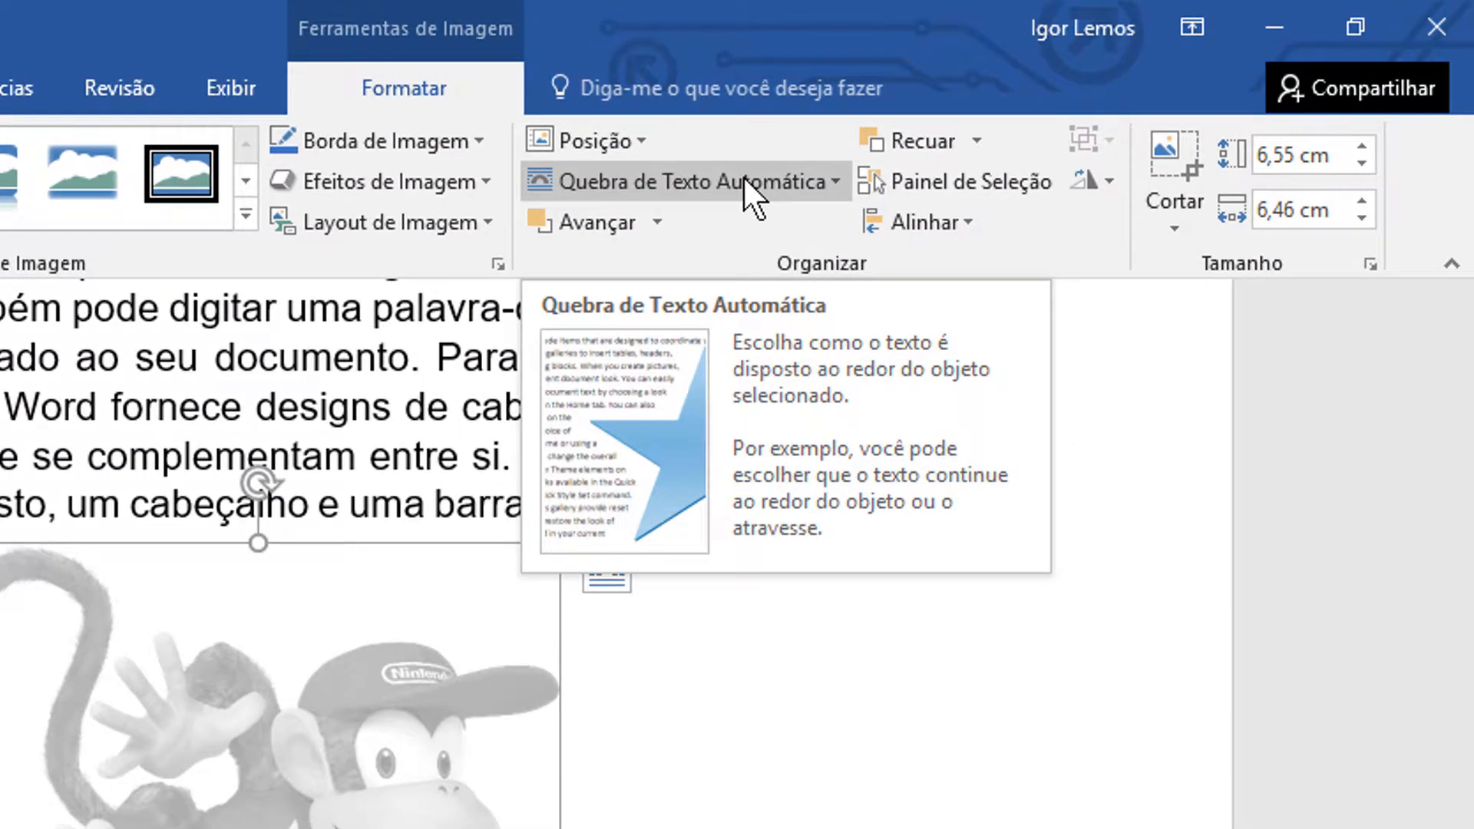
Set the gray picture's text wrapping to Atrás do Texto
click(1005, 141)
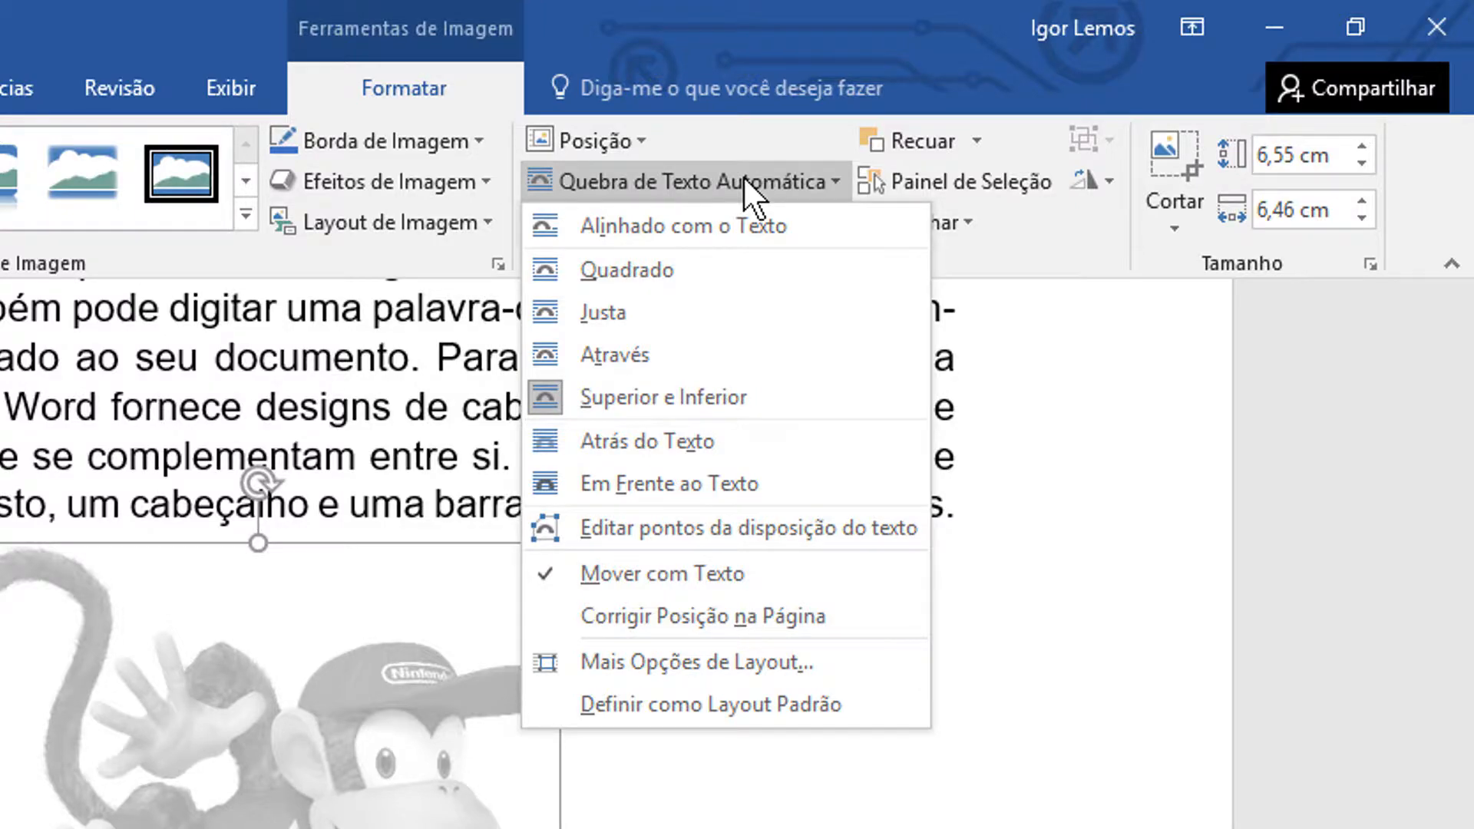
click(712, 445)
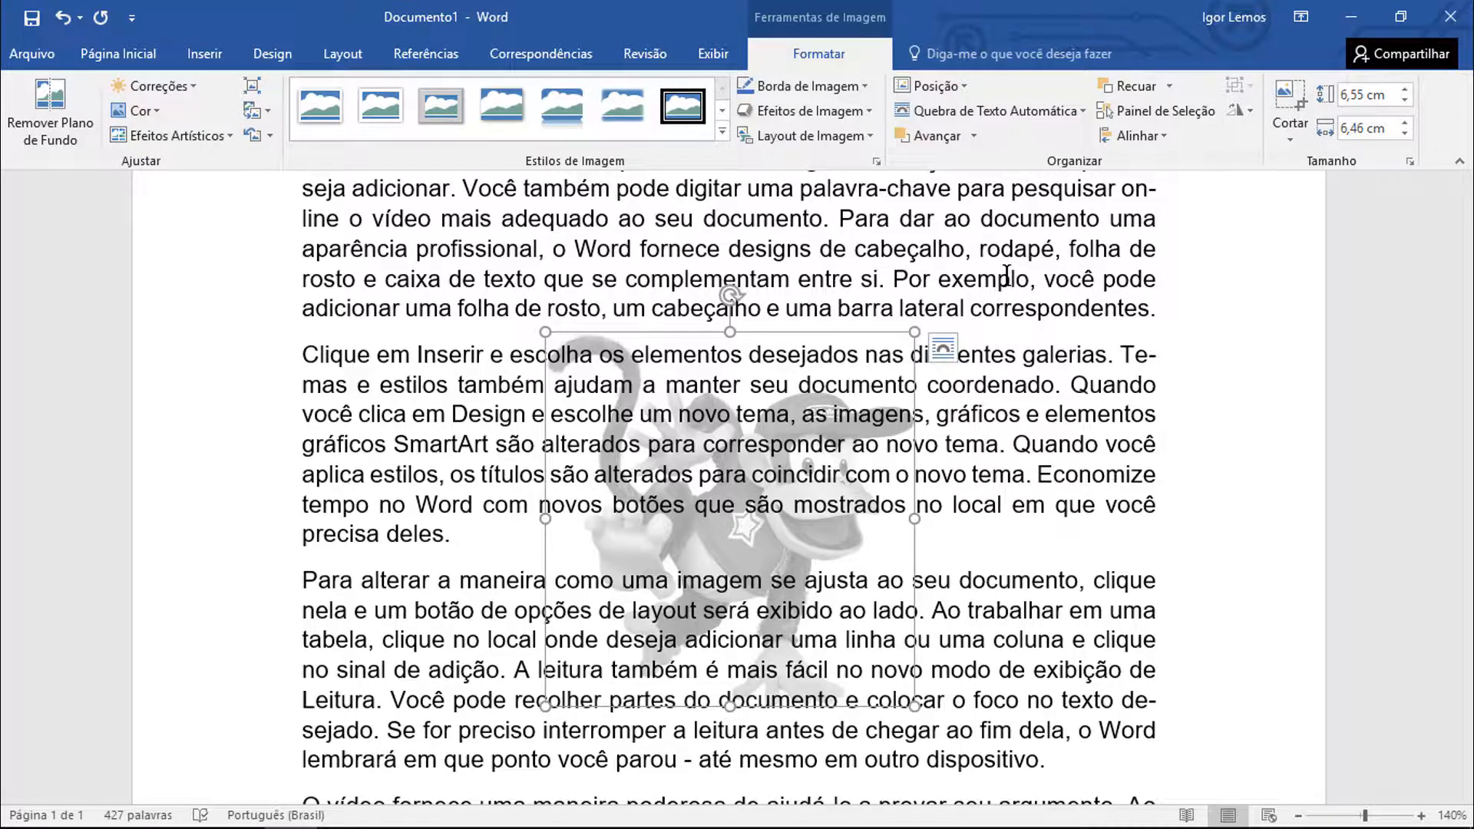
Undo the picture's Atrás do Texto wrapping and browse the Efeitos Artísticos gallery without applying an effect
key(ctrl+z)
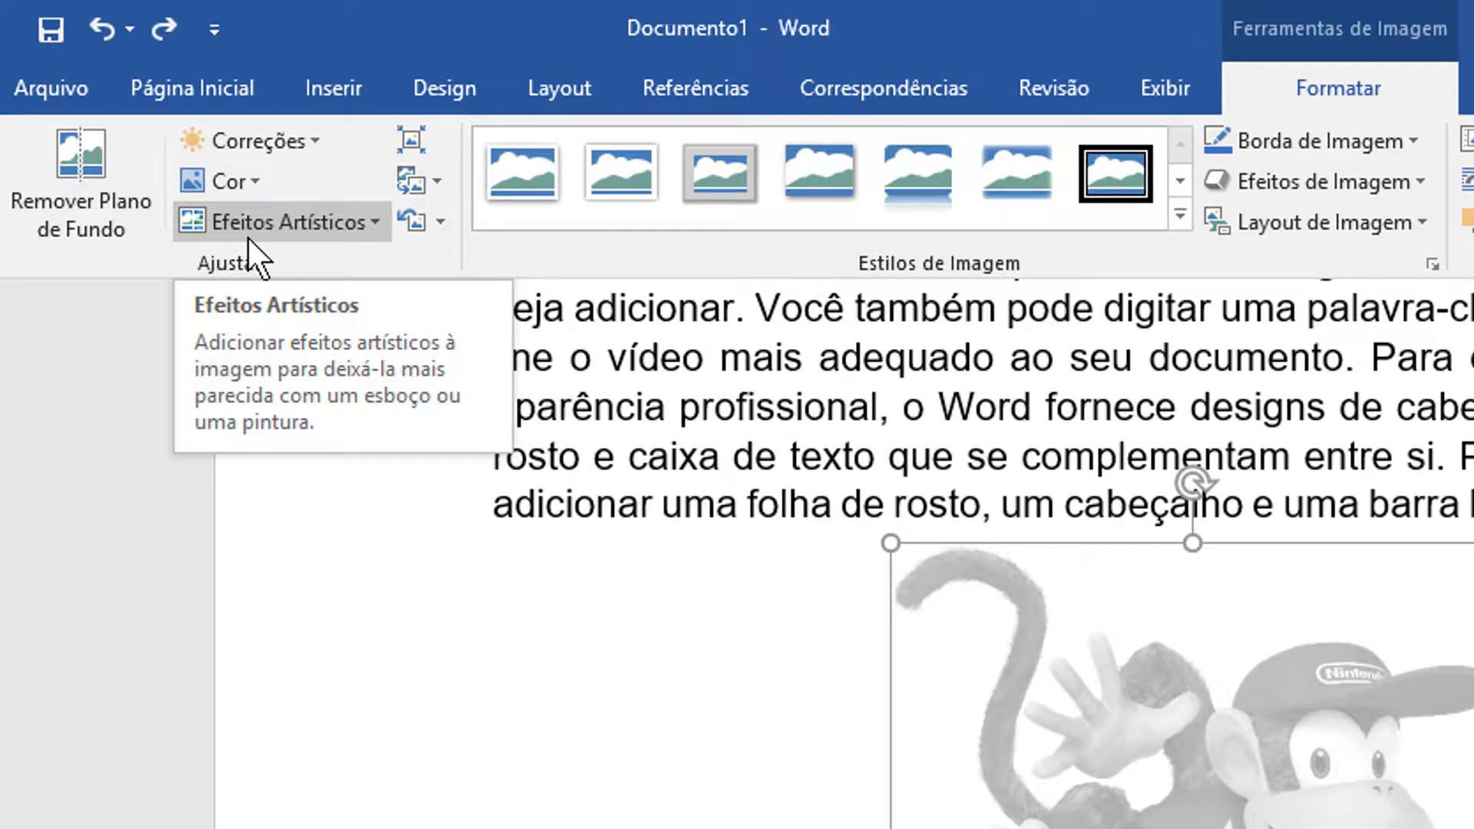
click(248, 234)
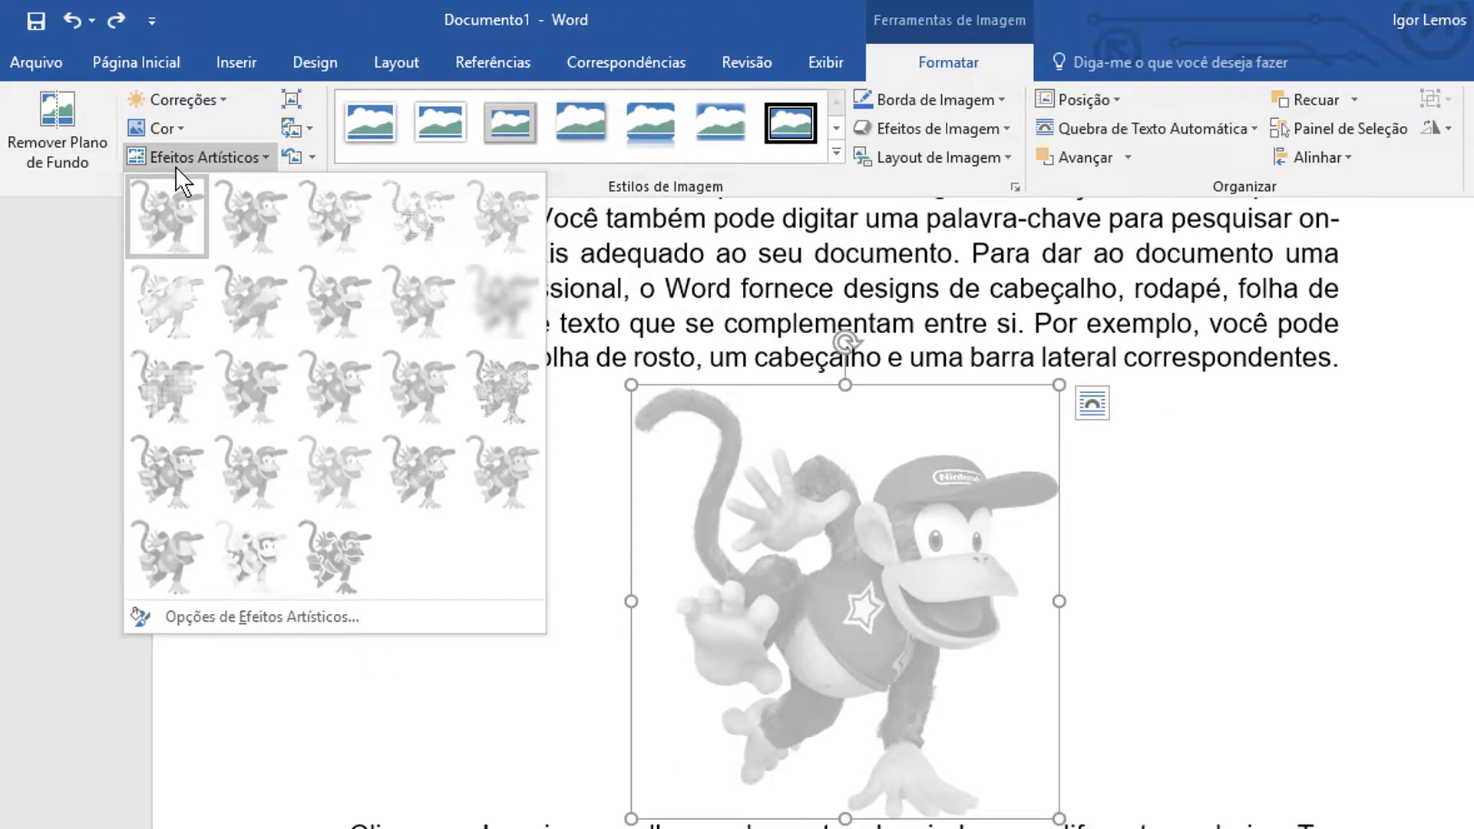
click(70, 282)
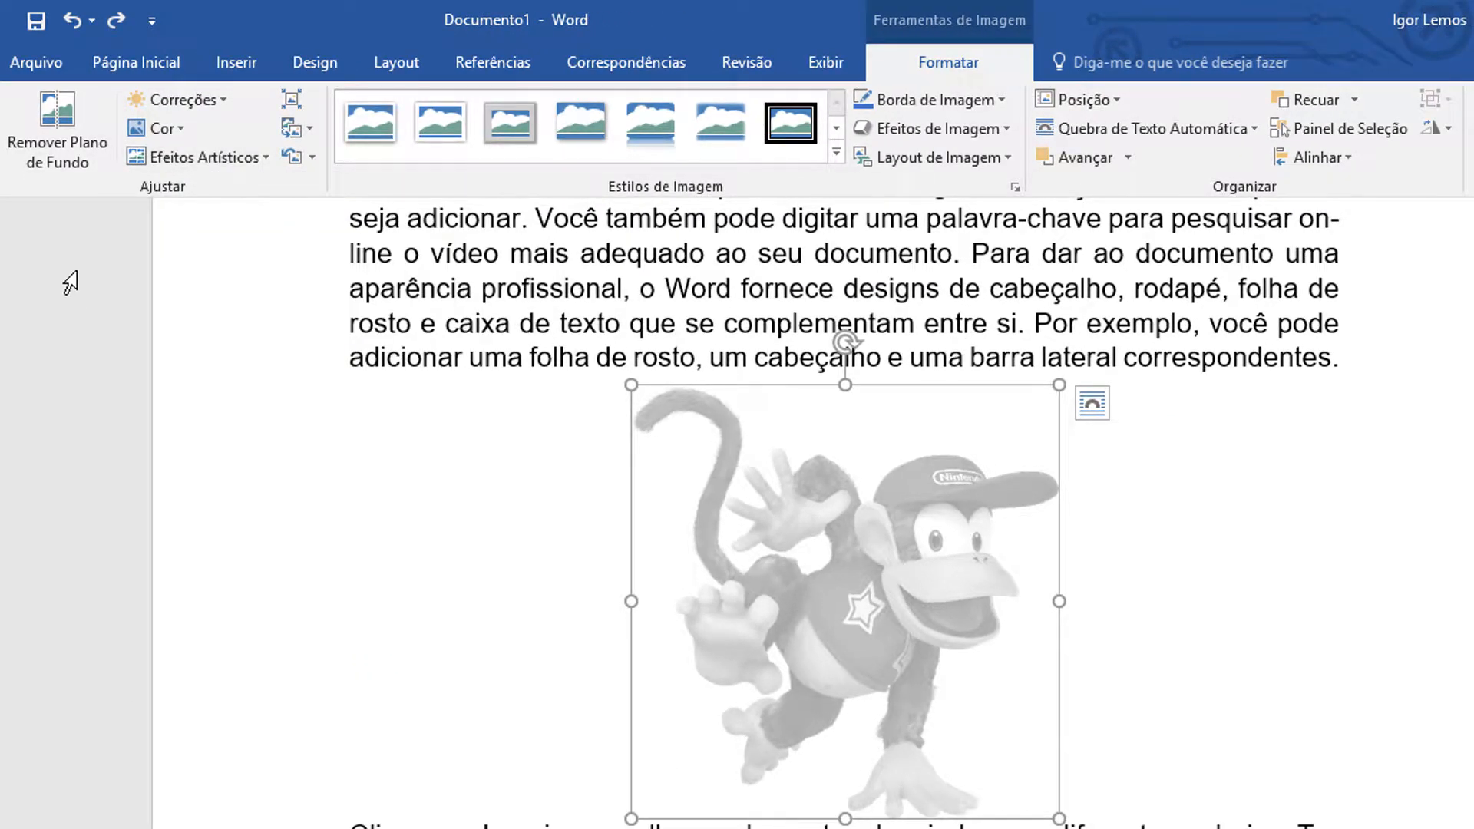
click(206, 155)
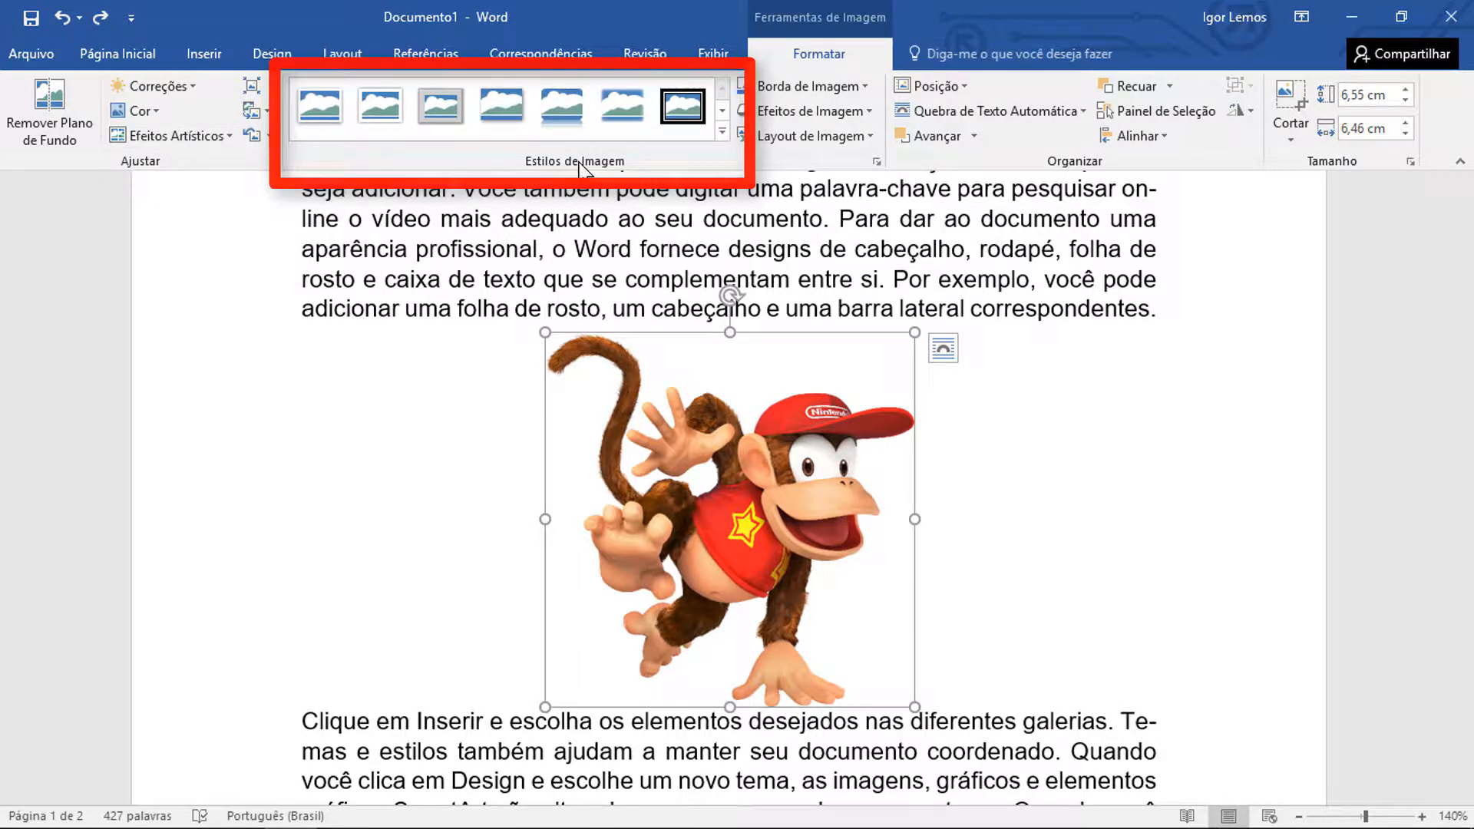
Preview picture styles such as Elipse de Borda Suave on the Diddy Kong picture without applying any
click(723, 129)
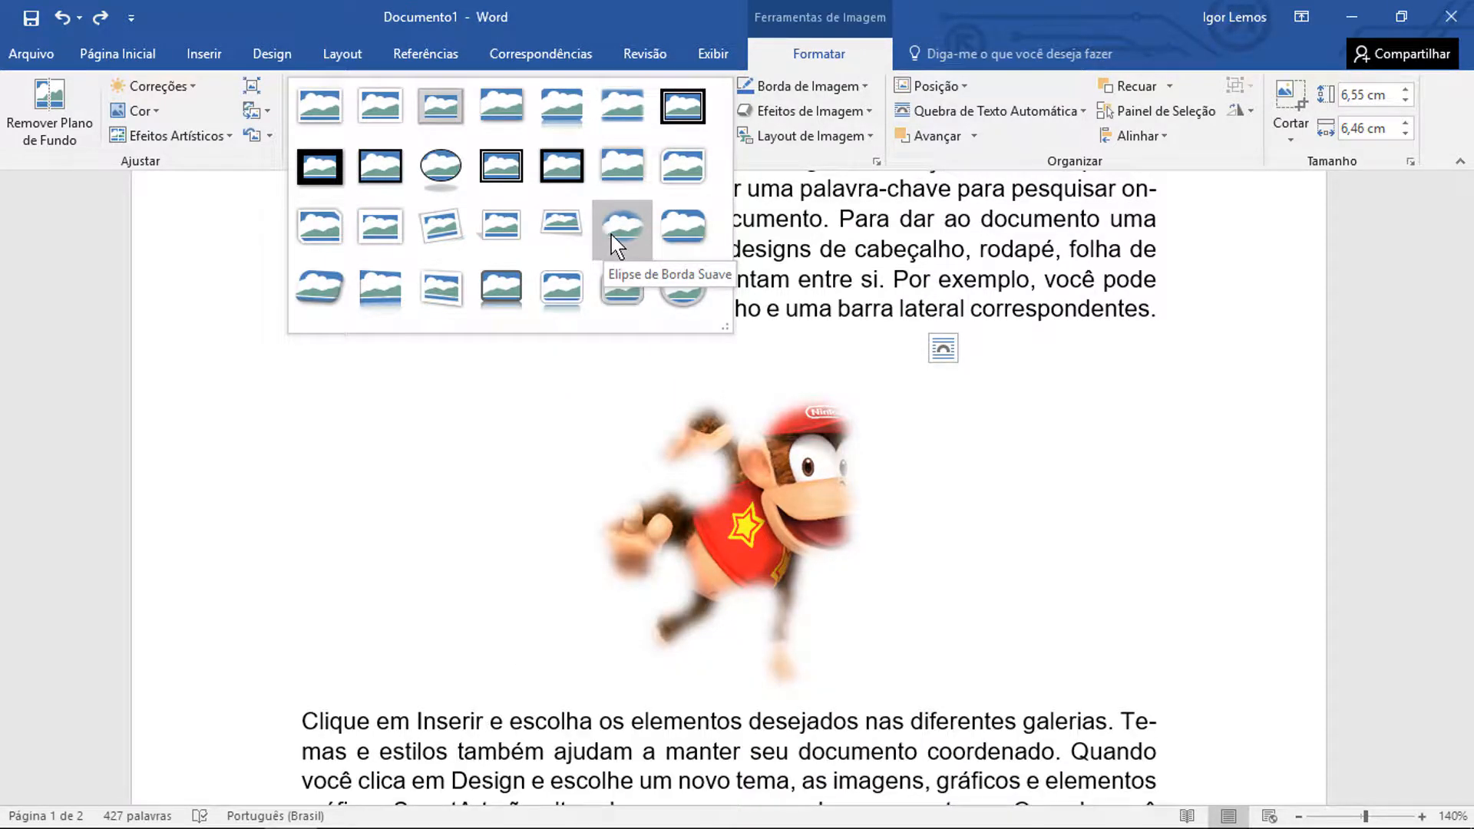
click(1056, 656)
Insert the blue Word logo illustration into the text below the paragraph ending "precisa deles."
scroll(1028, 620, down, 3)
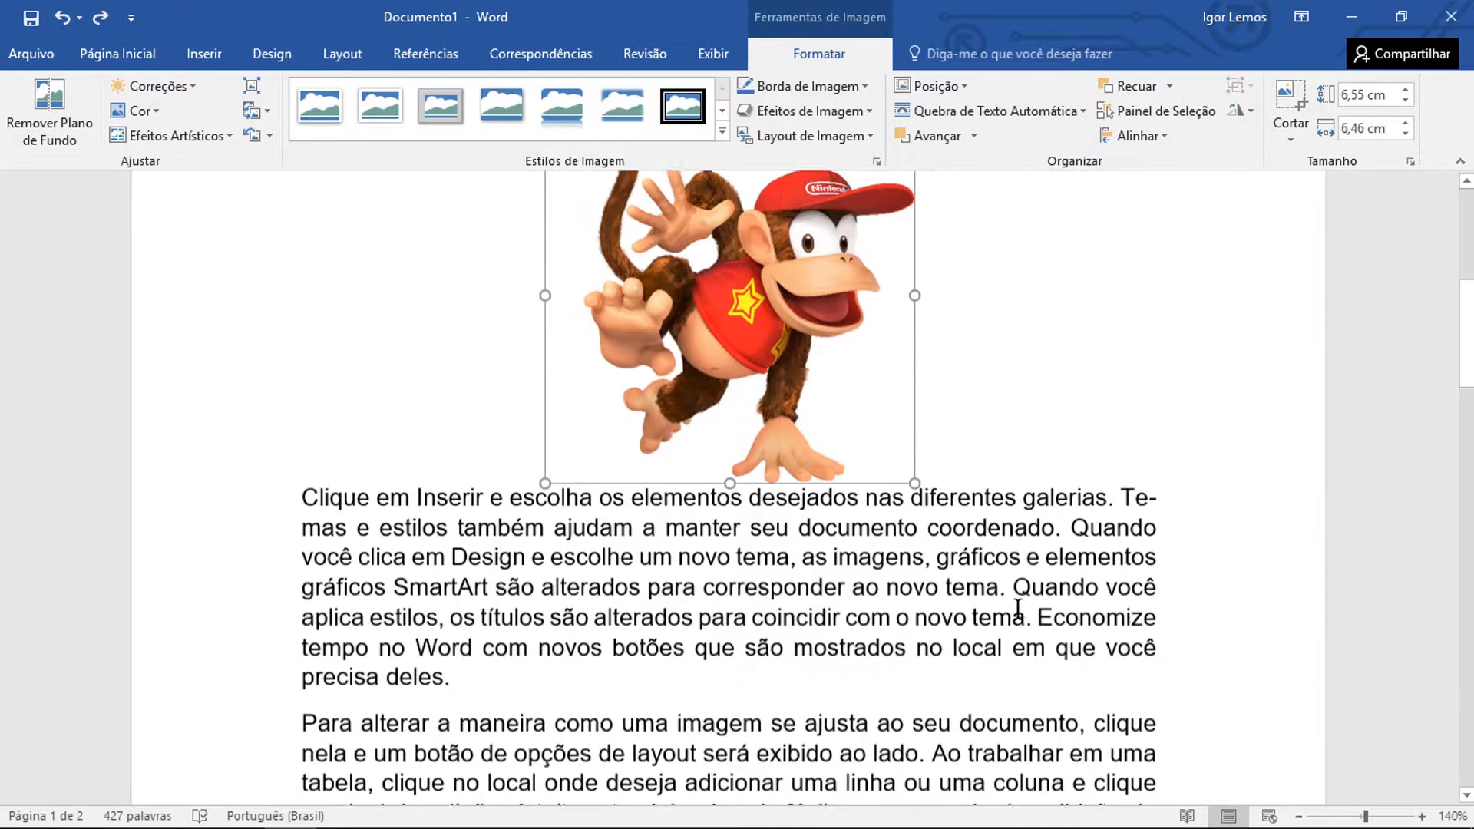
scroll(1017, 609, down, 5)
click(522, 332)
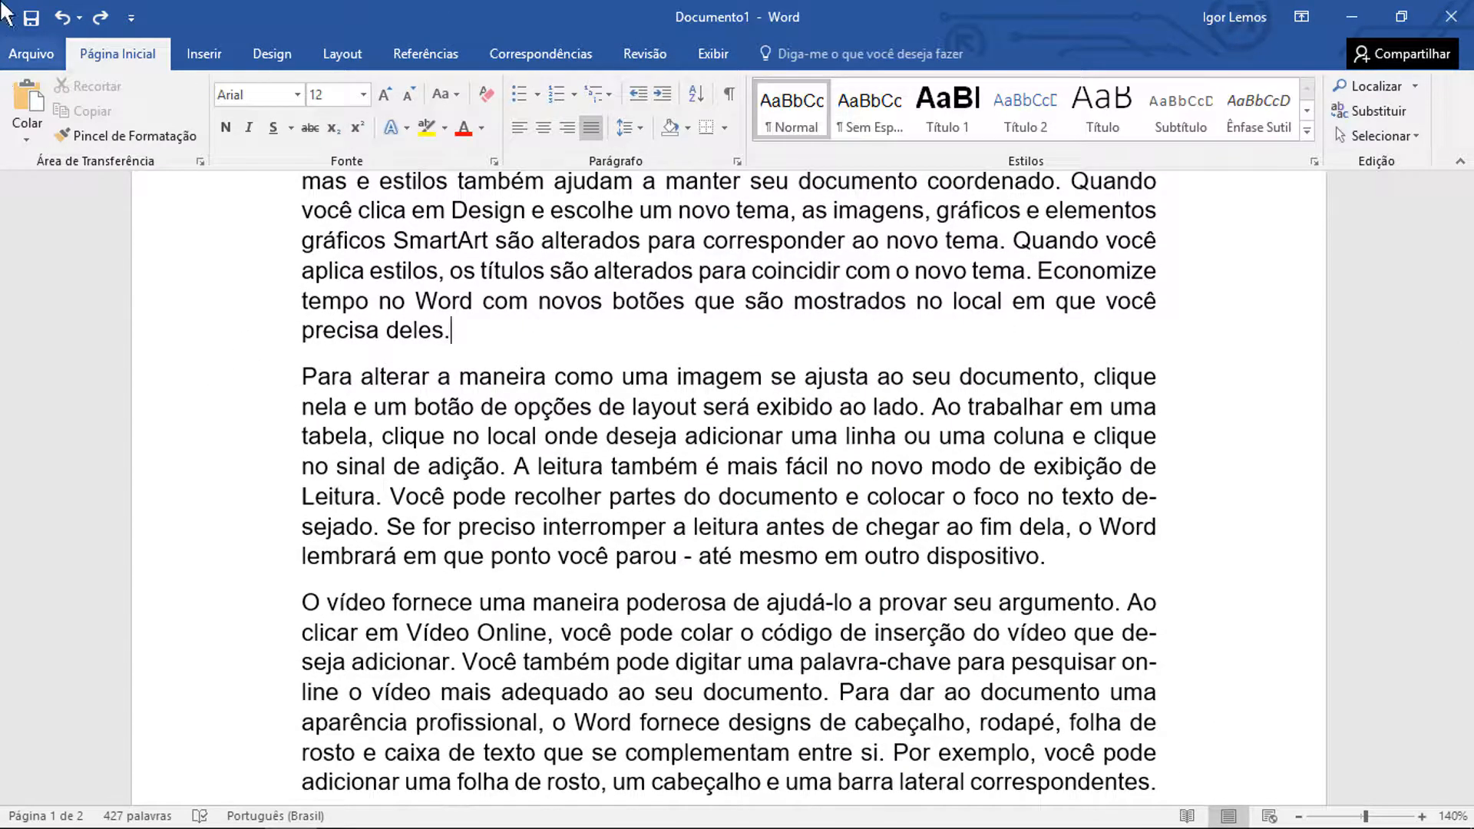
click(222, 53)
click(236, 107)
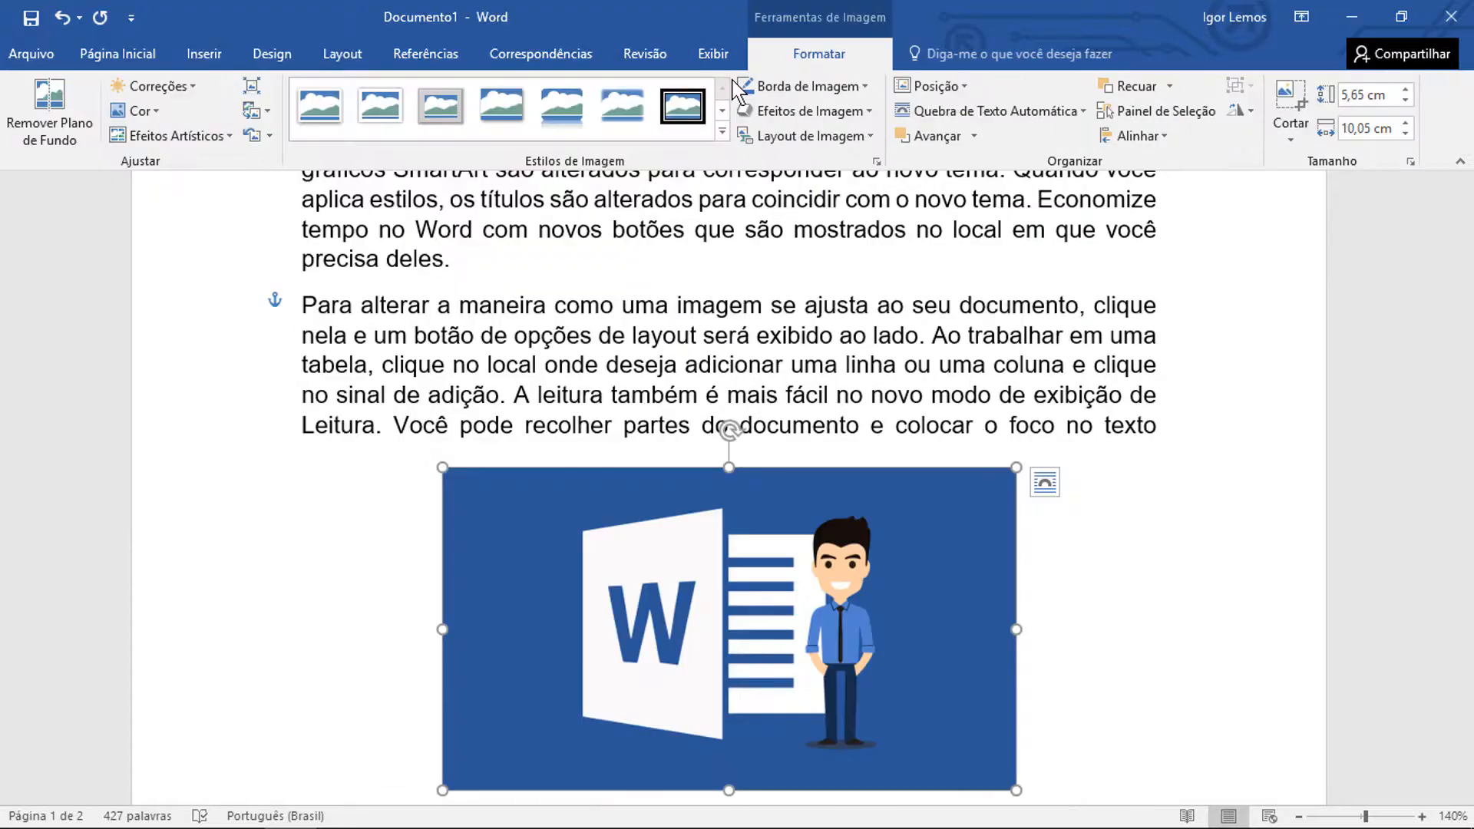
Apply the Sombra Perspectiva, Branco picture style to the Word logo illustration
click(721, 134)
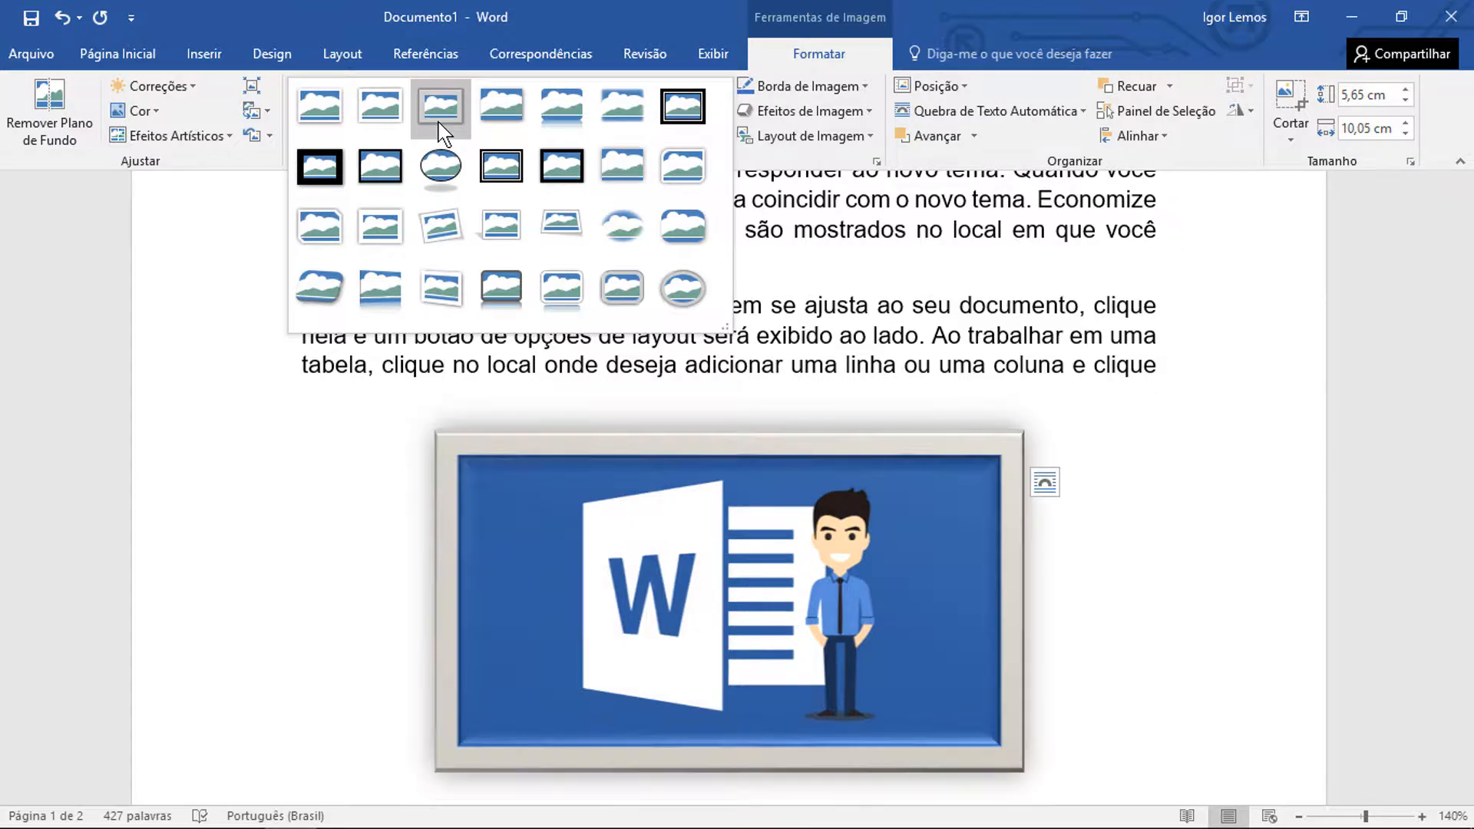
click(489, 236)
scroll(503, 237, down, 2)
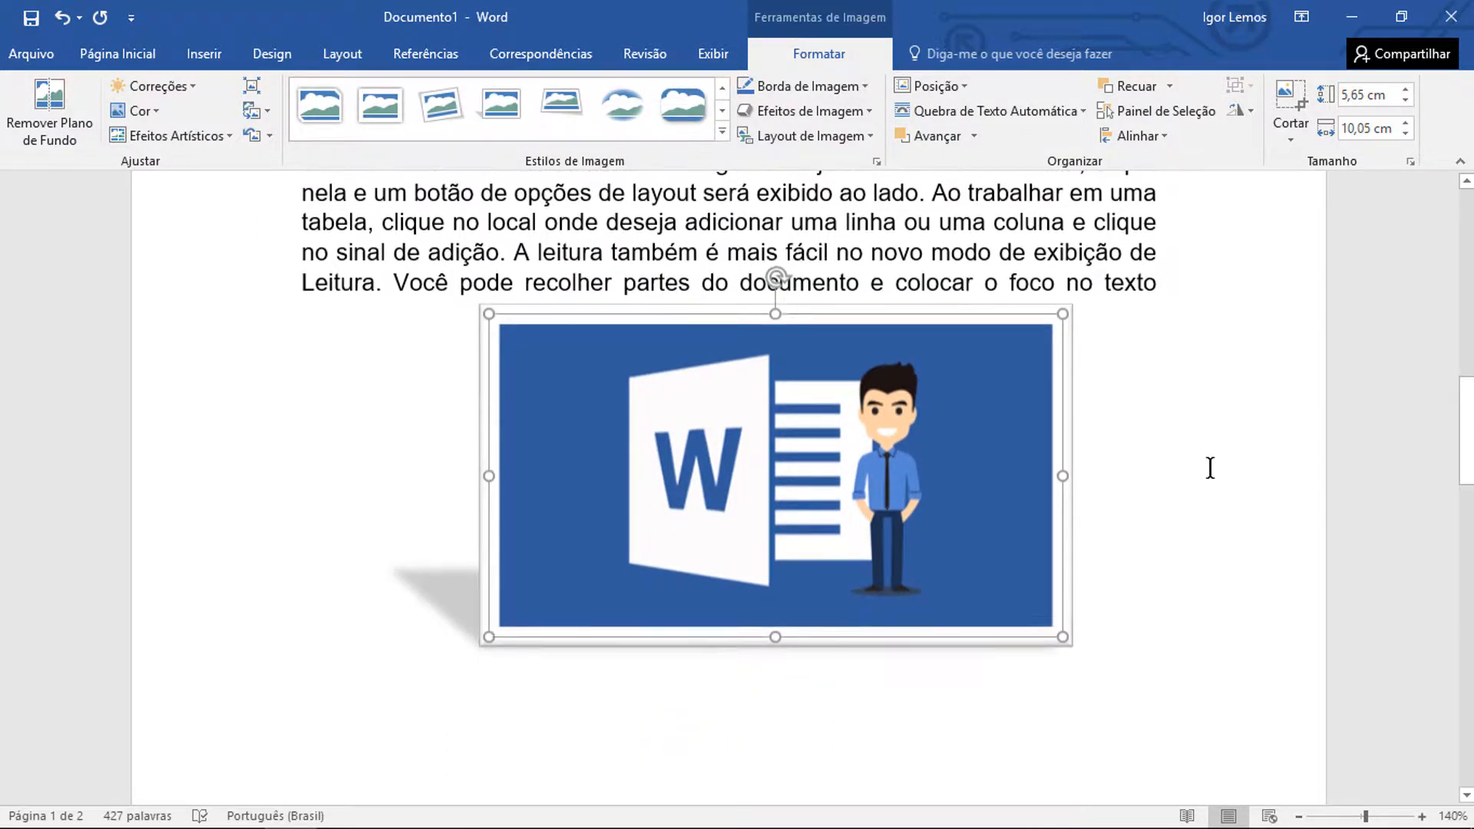
click(1210, 466)
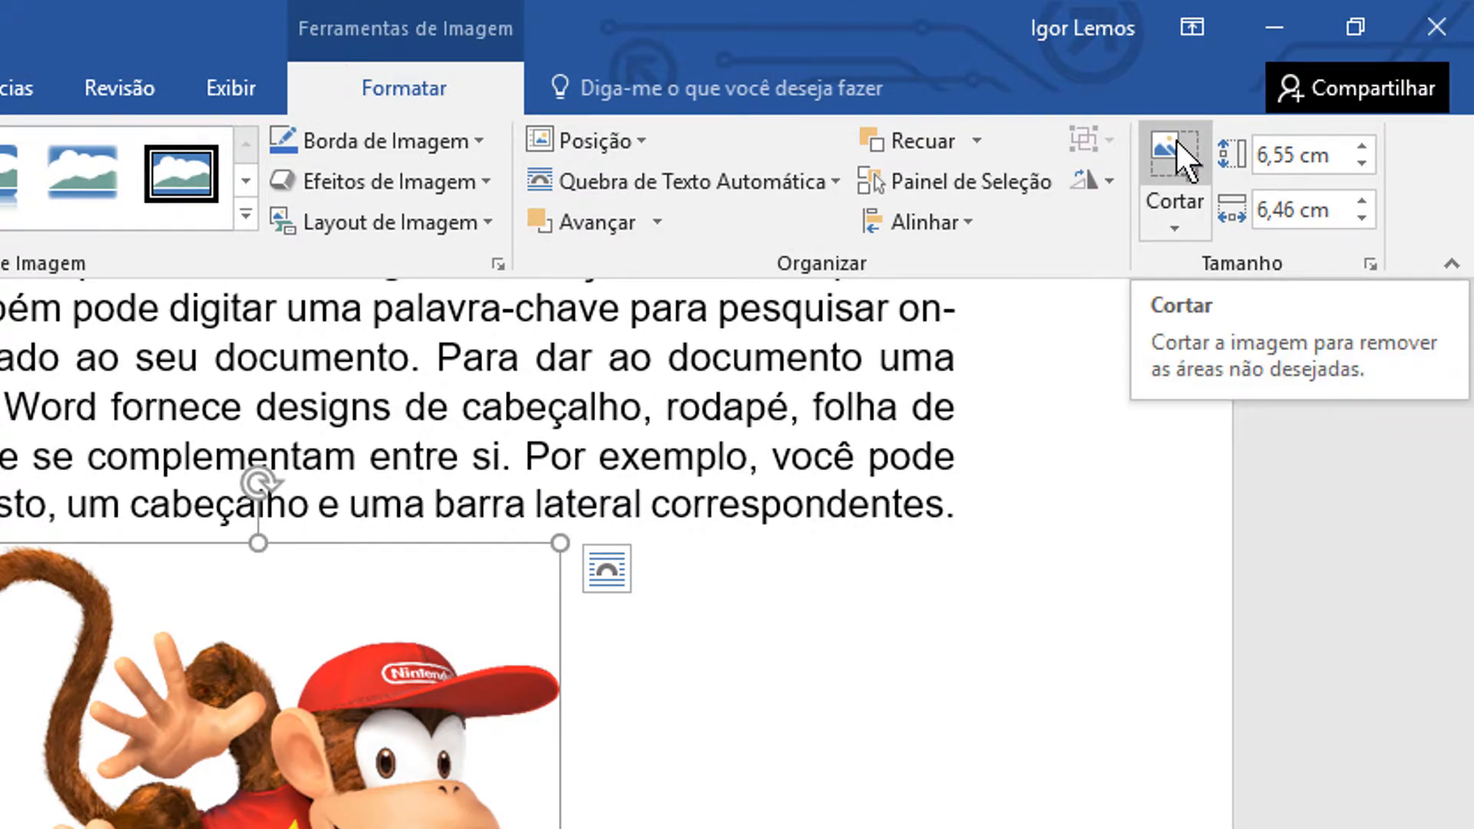
Crop the Diddy Kong picture from below and from its left side to about 4,59 cm high by 4,88 cm wide
click(1176, 140)
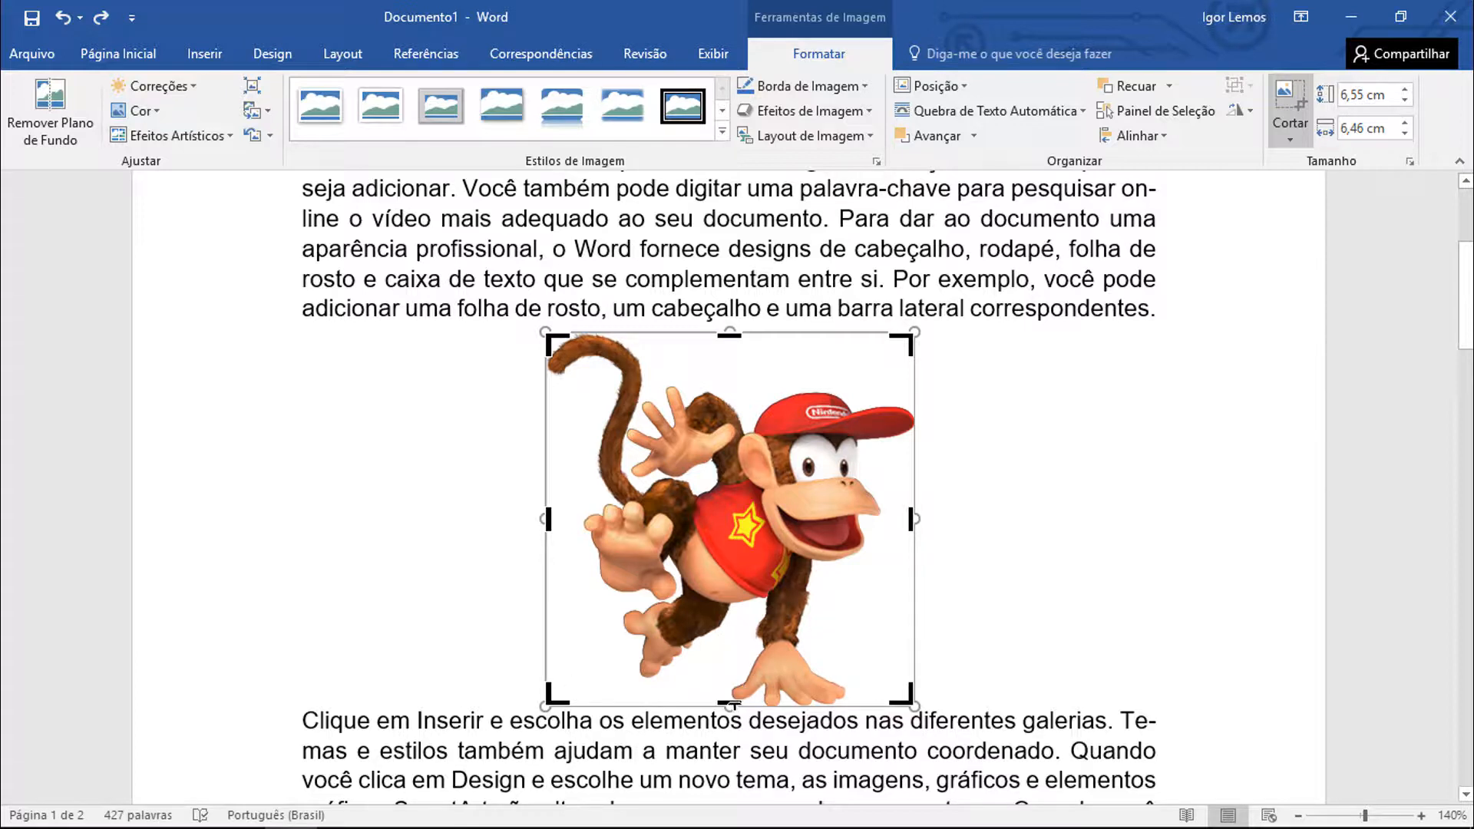
drag(728, 703, 726, 591)
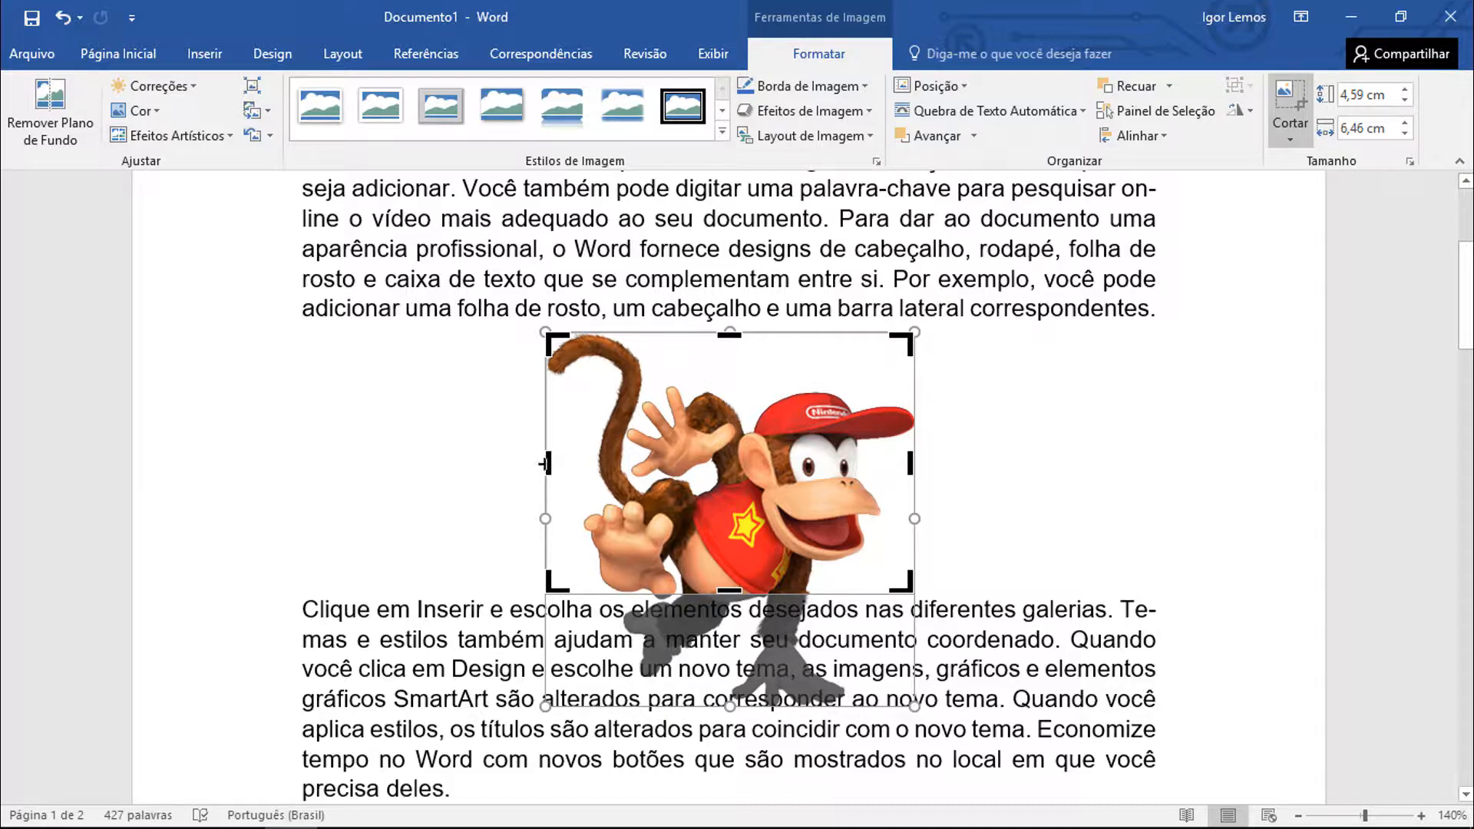
drag(545, 466, 636, 470)
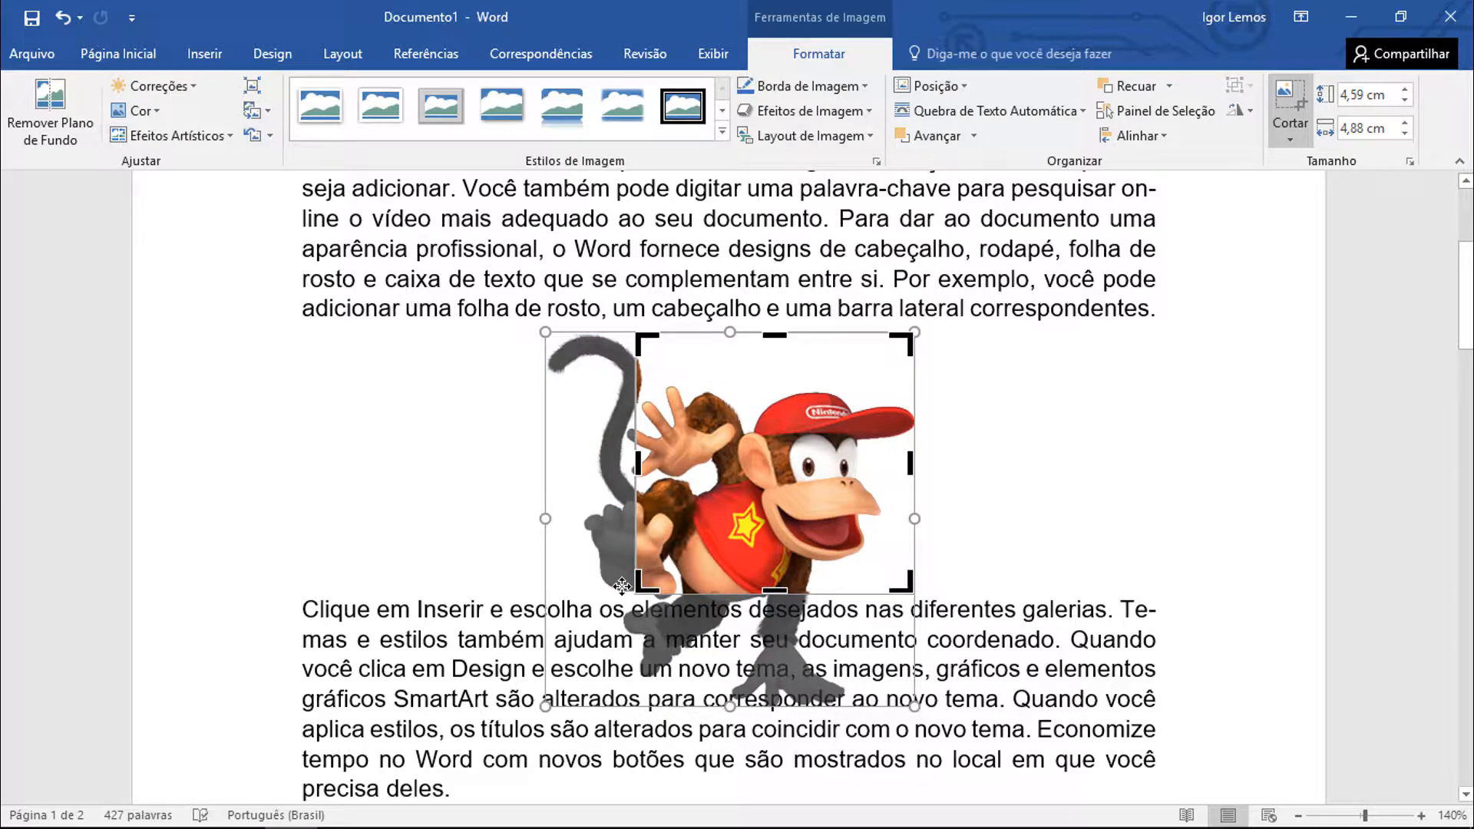
click(988, 435)
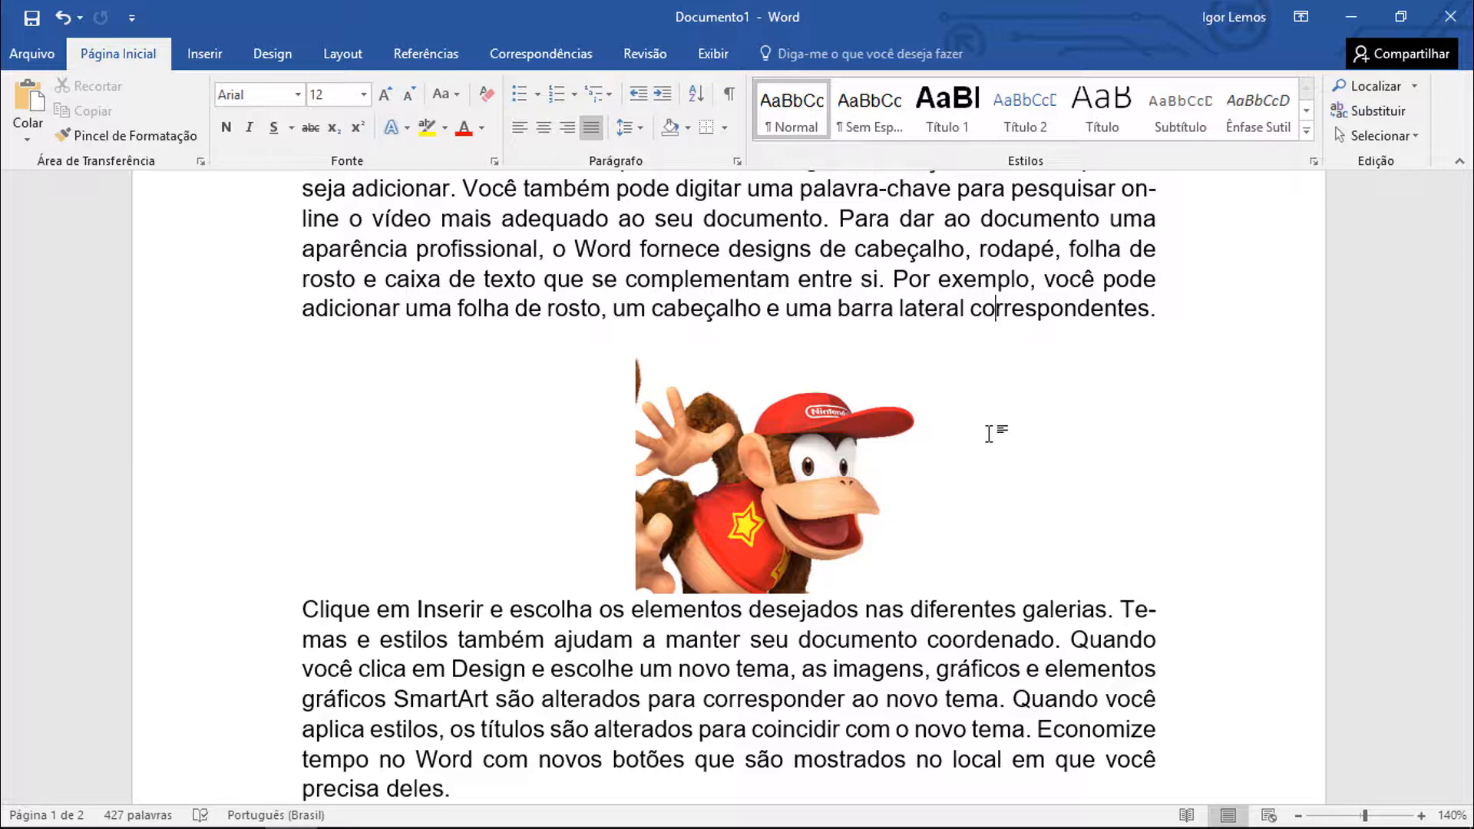
Undo both crops of the Diddy Kong picture and leave crop mode
key(ctrl+z)
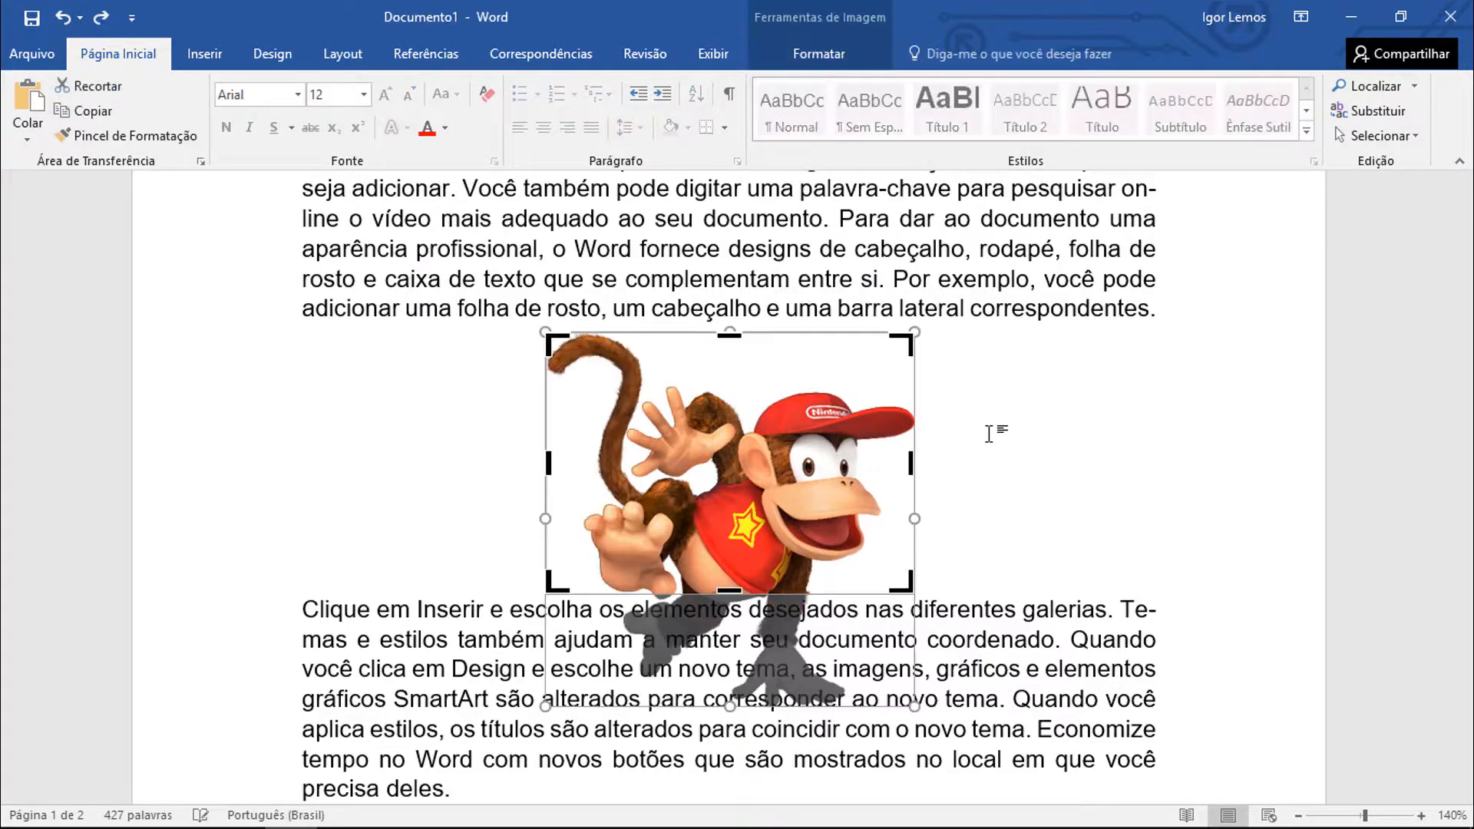
key(ctrl+z)
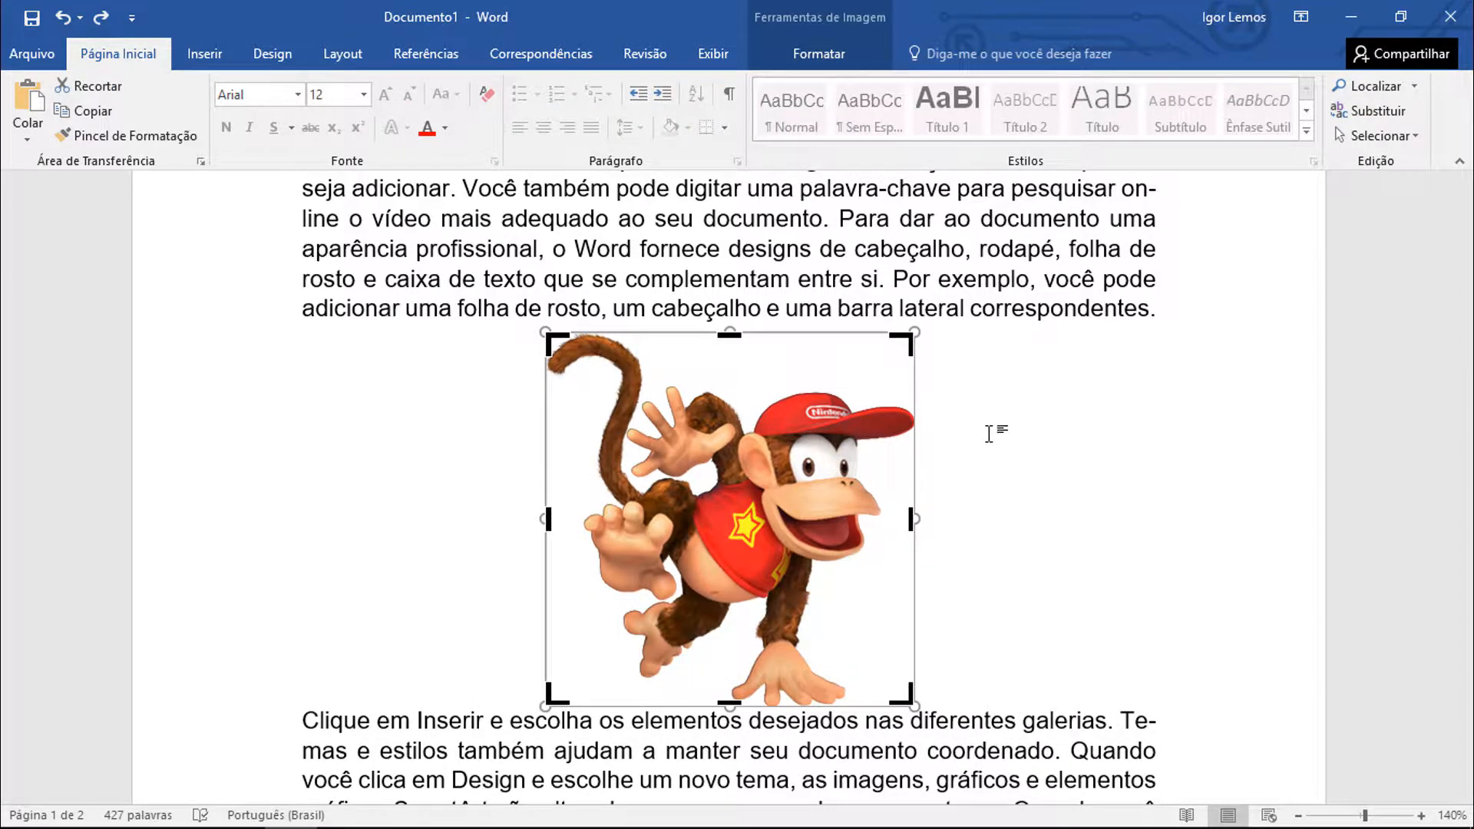
click(806, 55)
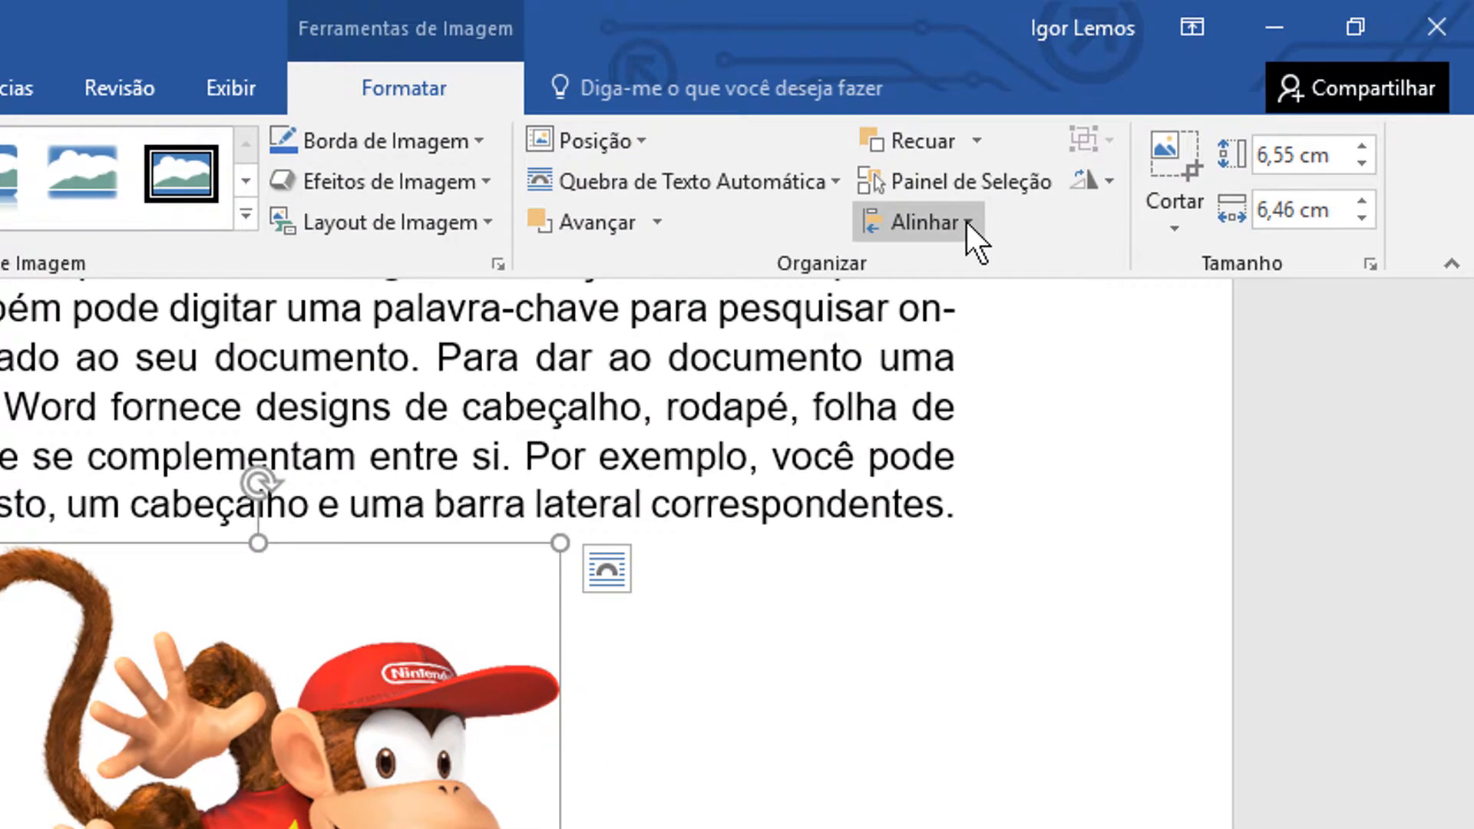
click(1162, 135)
Try the Alinhar à Esquerda, Centralizar and Alinhar à Direita alignments on the Diddy Kong picture in turn
click(965, 224)
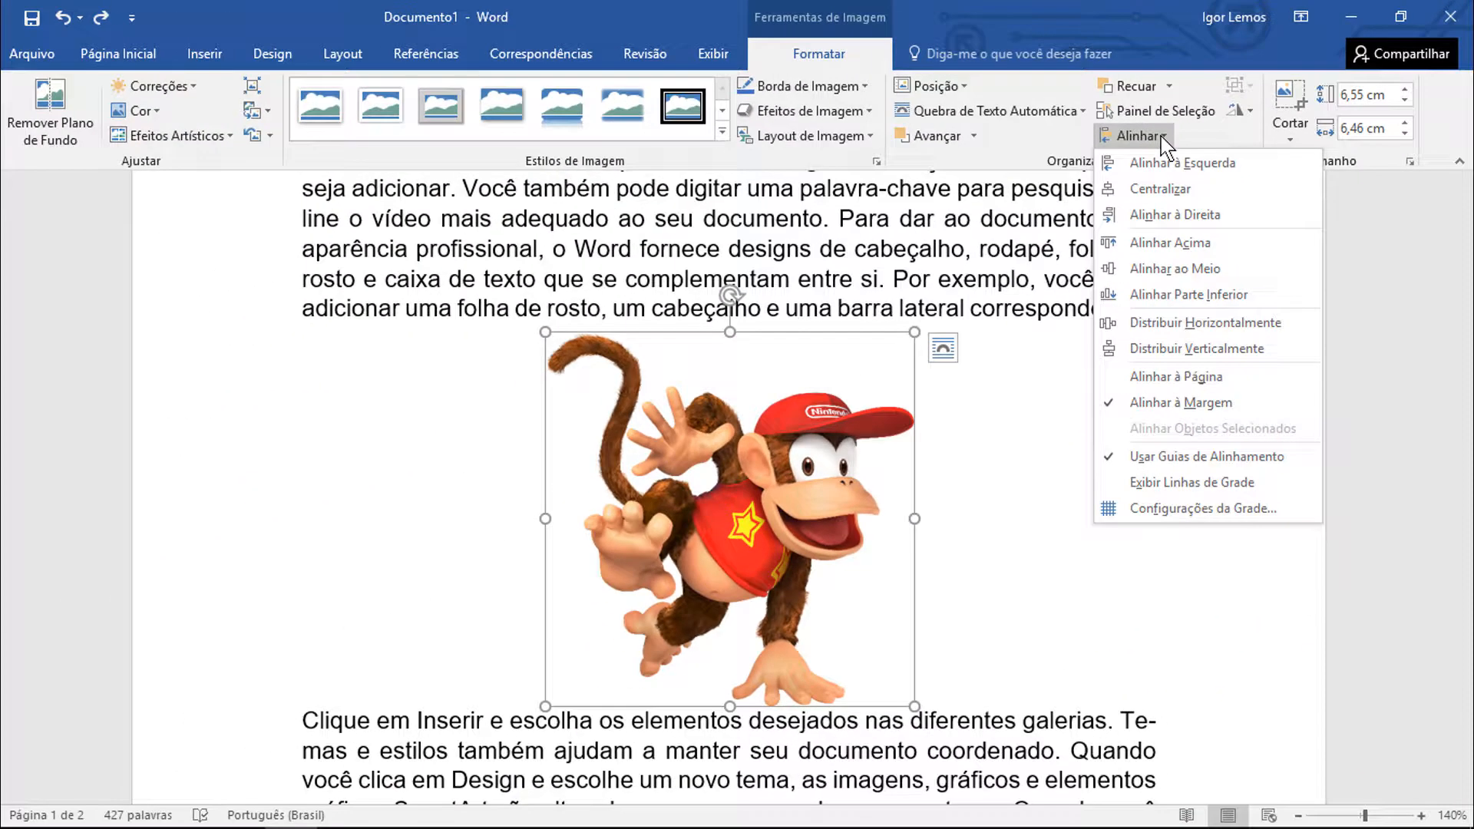
click(1160, 158)
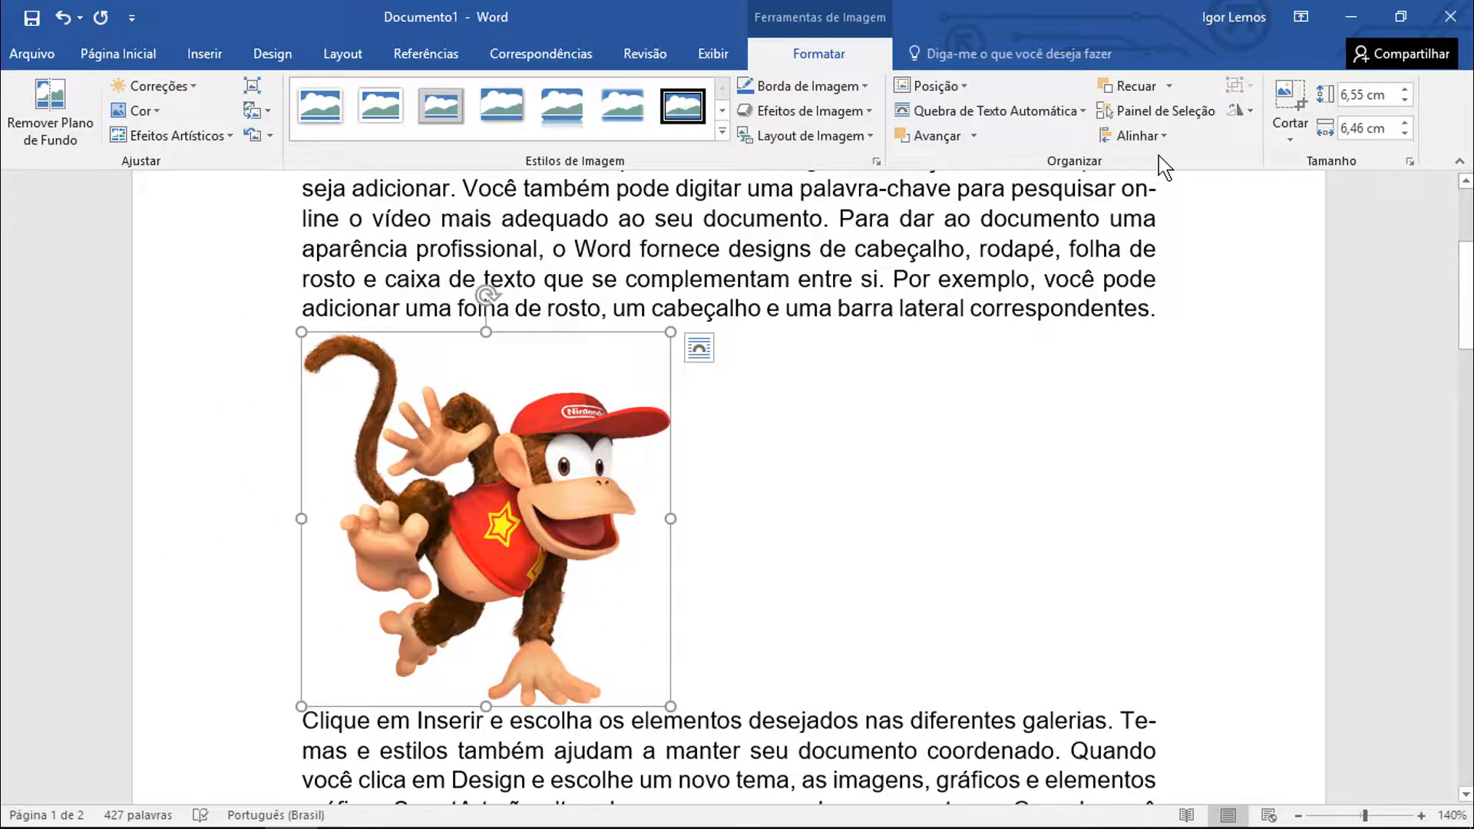
click(1156, 140)
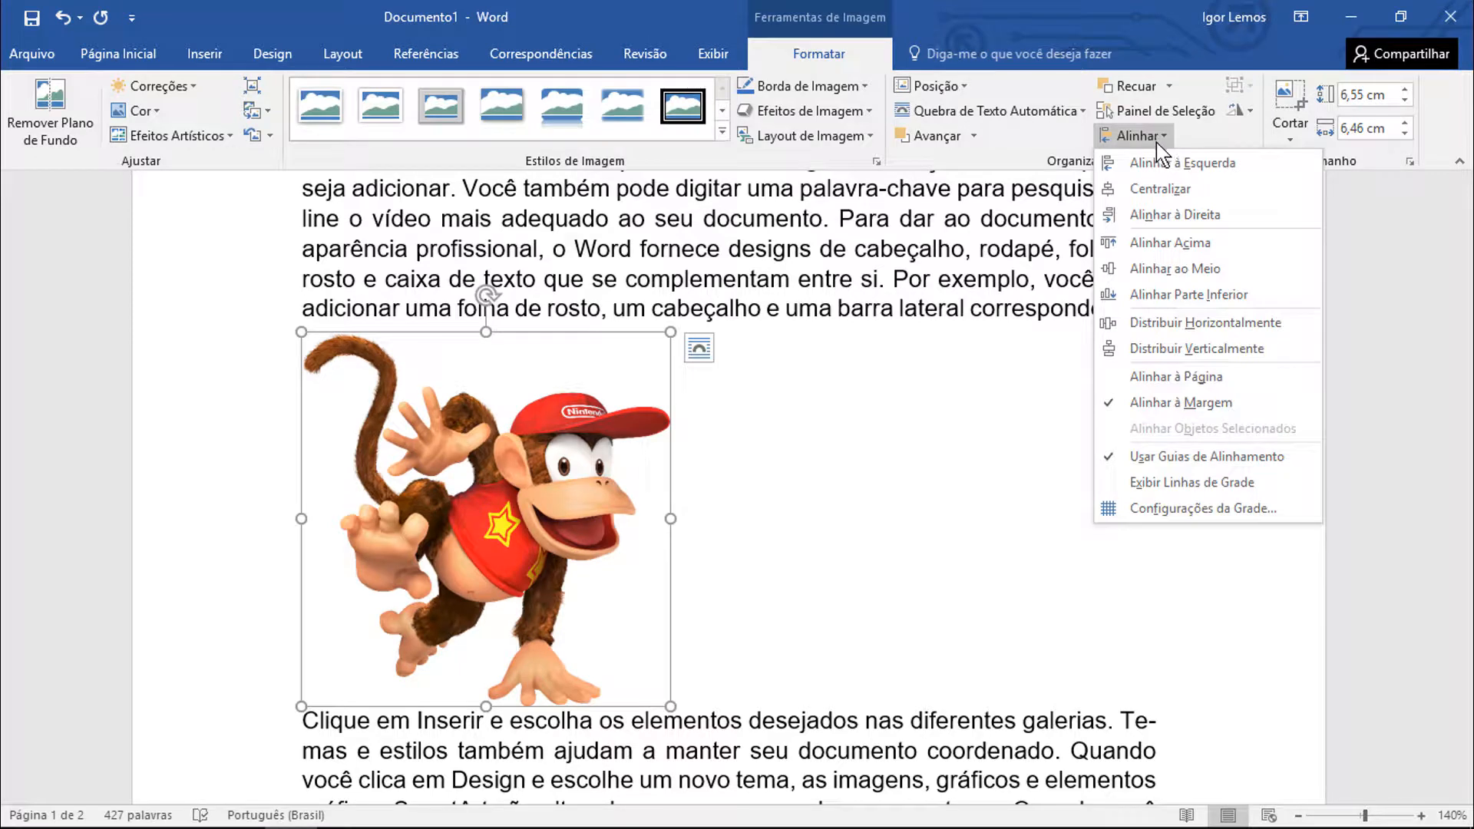
click(1159, 192)
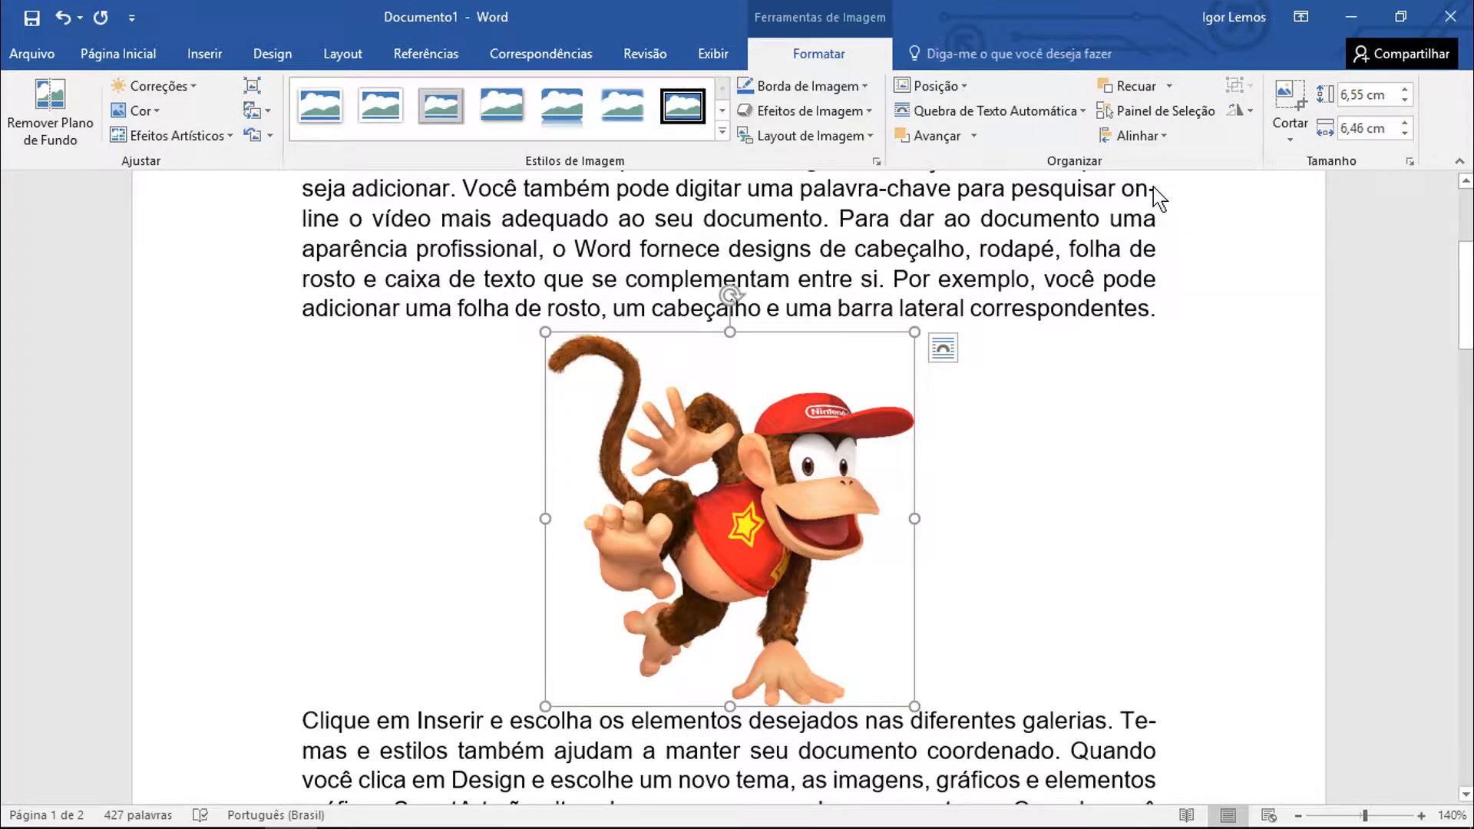
click(1145, 136)
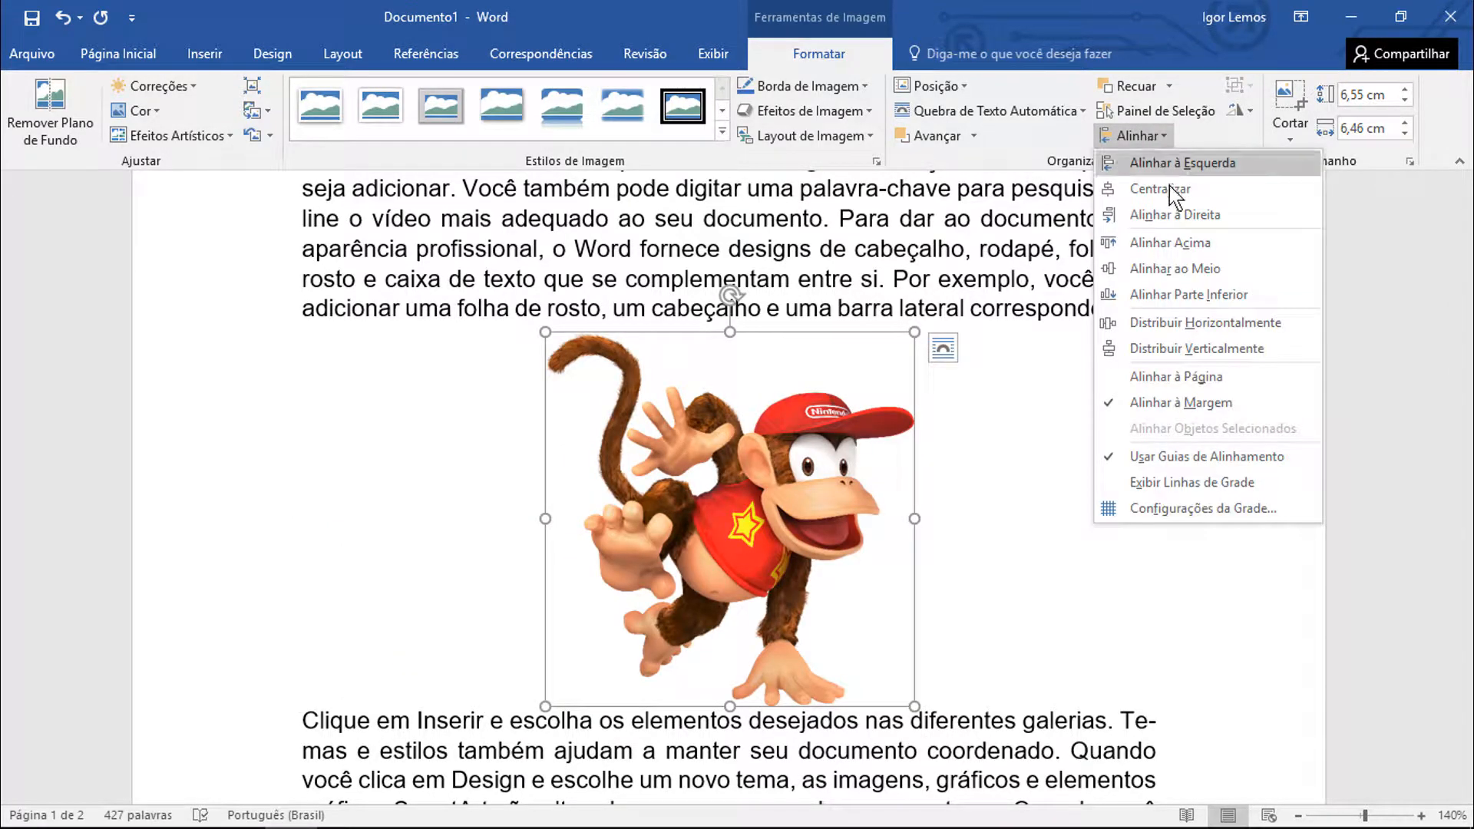
click(1174, 215)
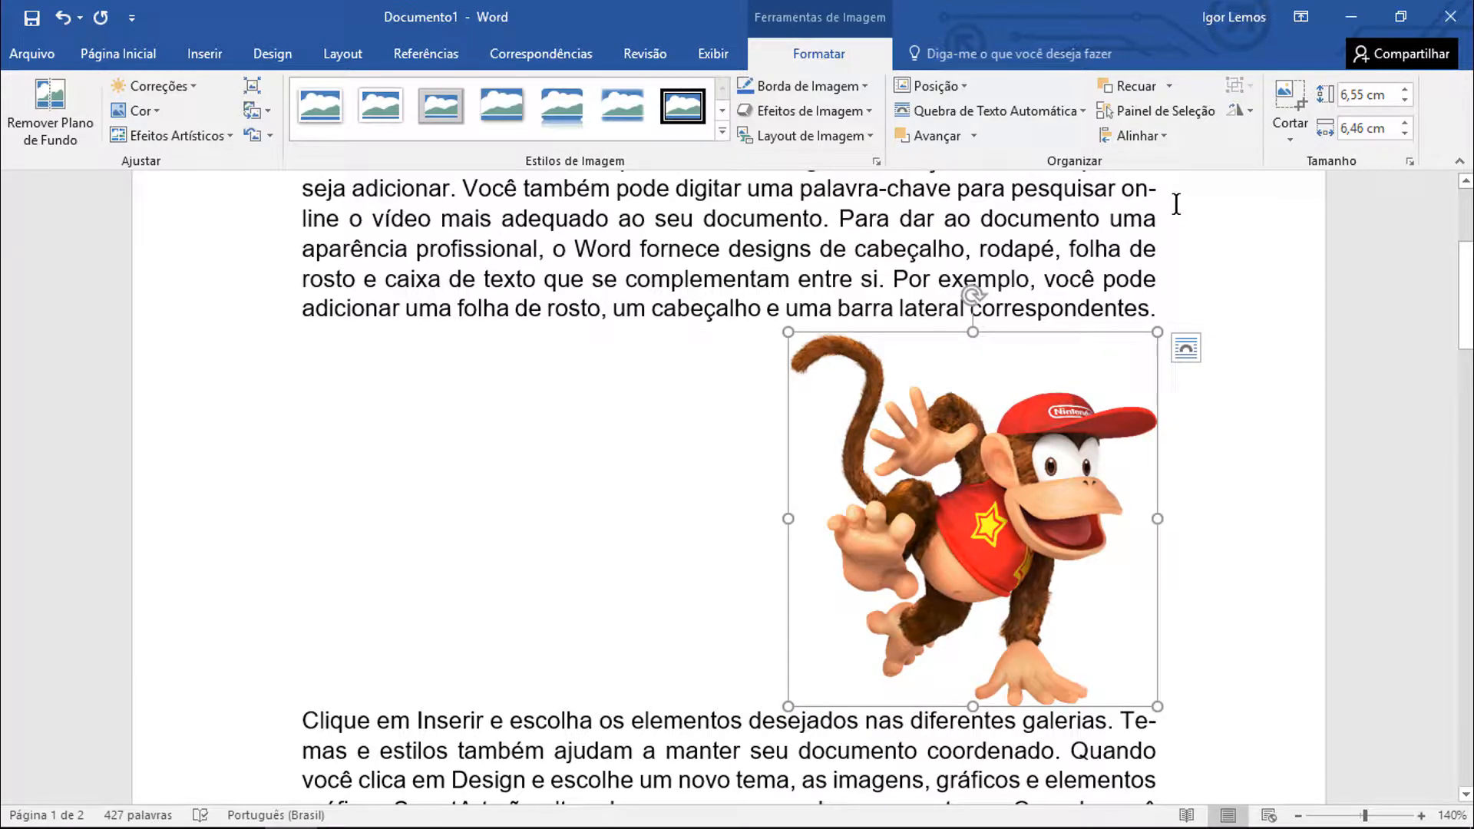
click(1139, 137)
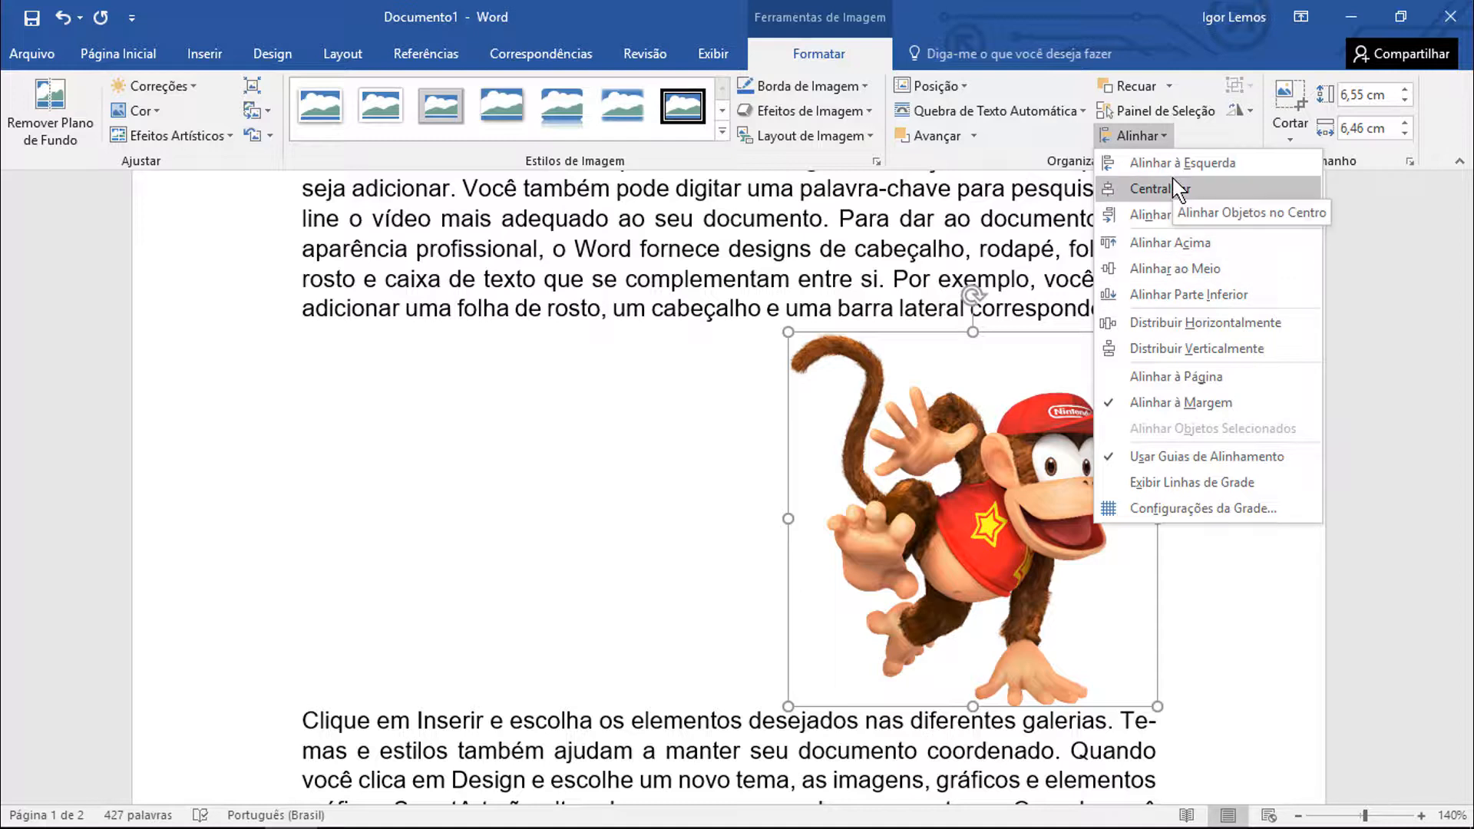
click(1161, 138)
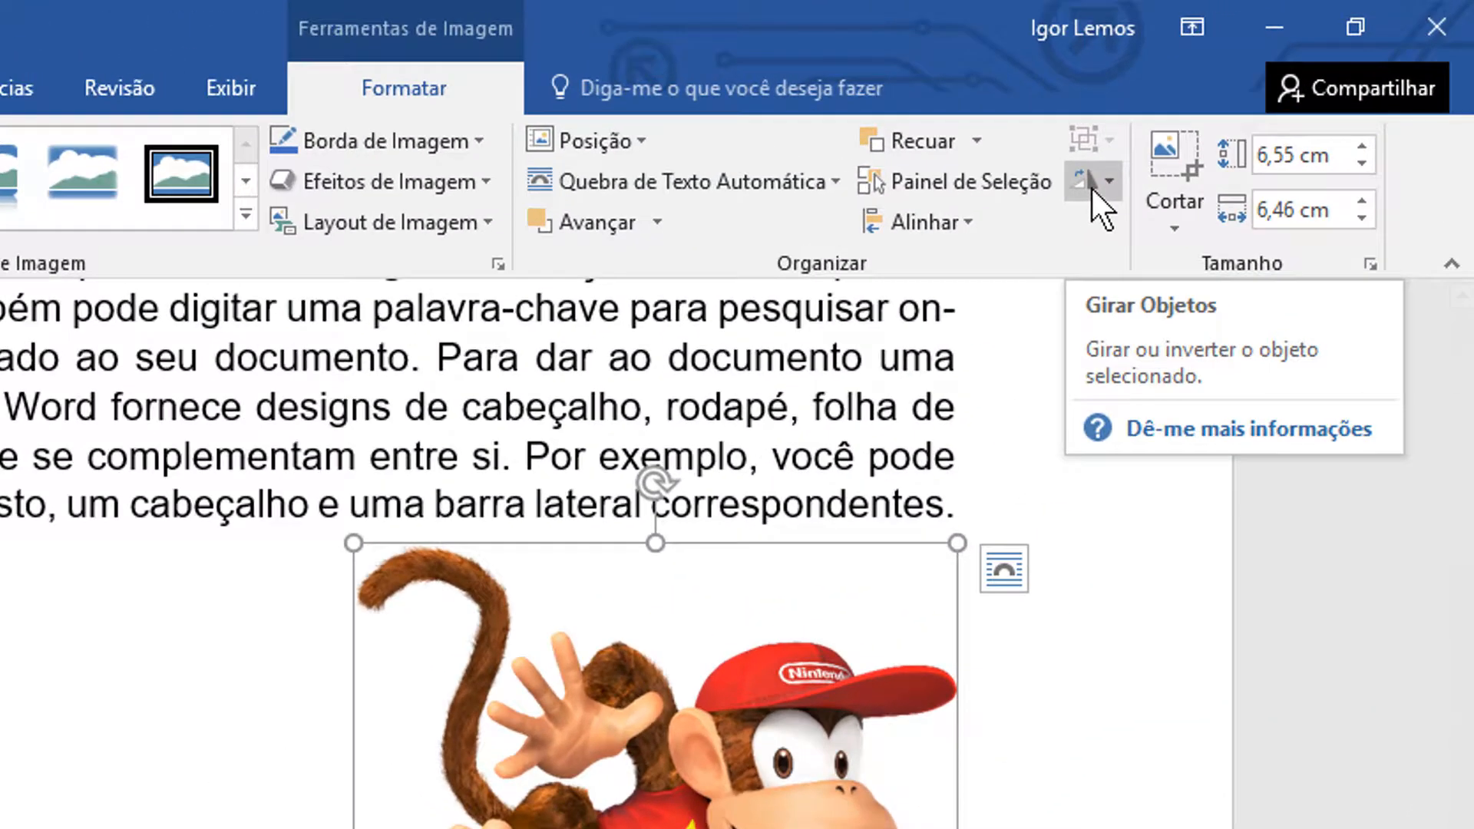
click(1092, 189)
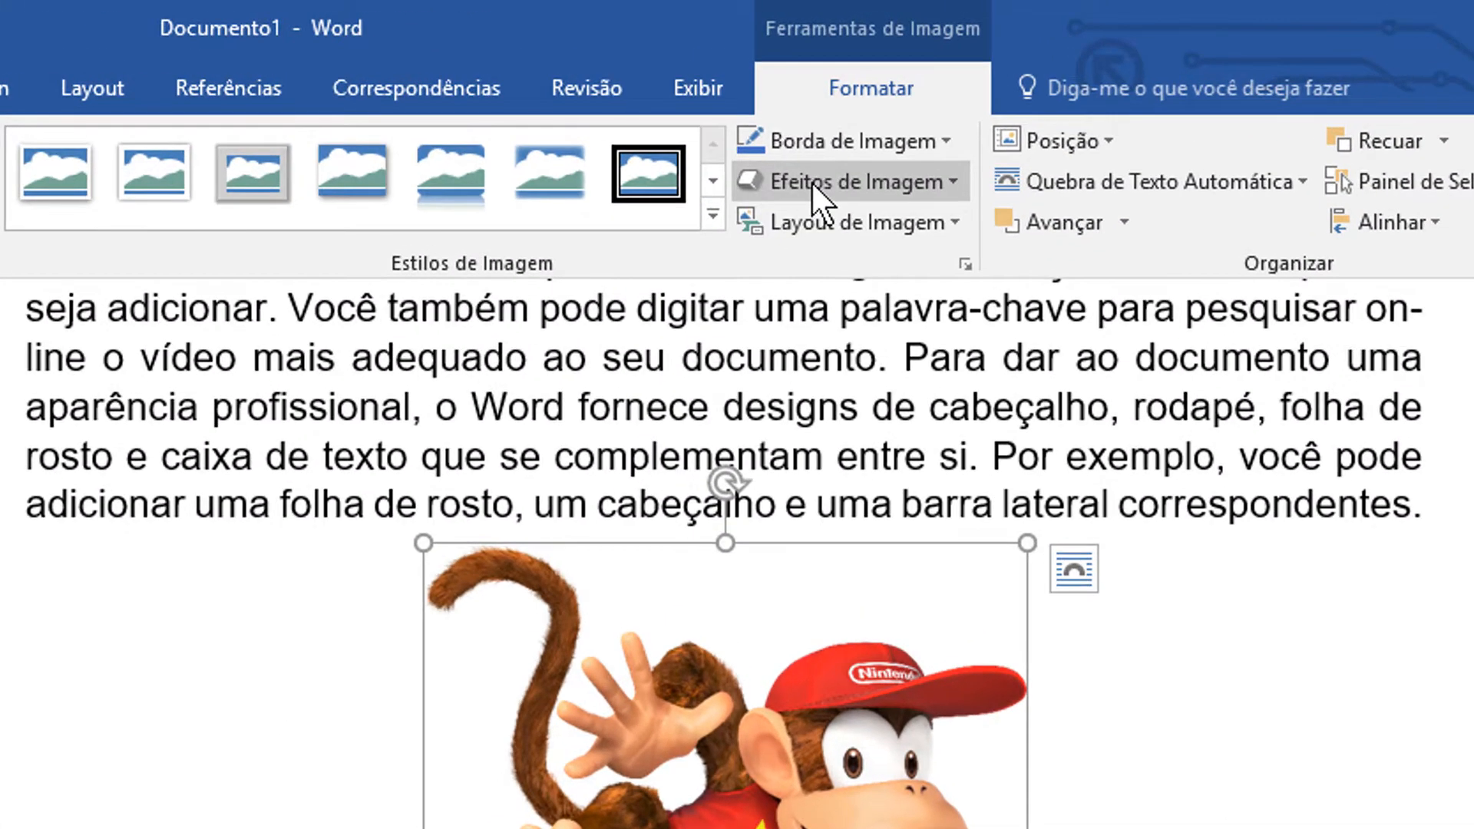
Preview the Predefinição, Sombra, Reflexo, Brilho, Bordas Suaves and Bisel picture effects on the Diddy Kong picture without applying any
click(812, 185)
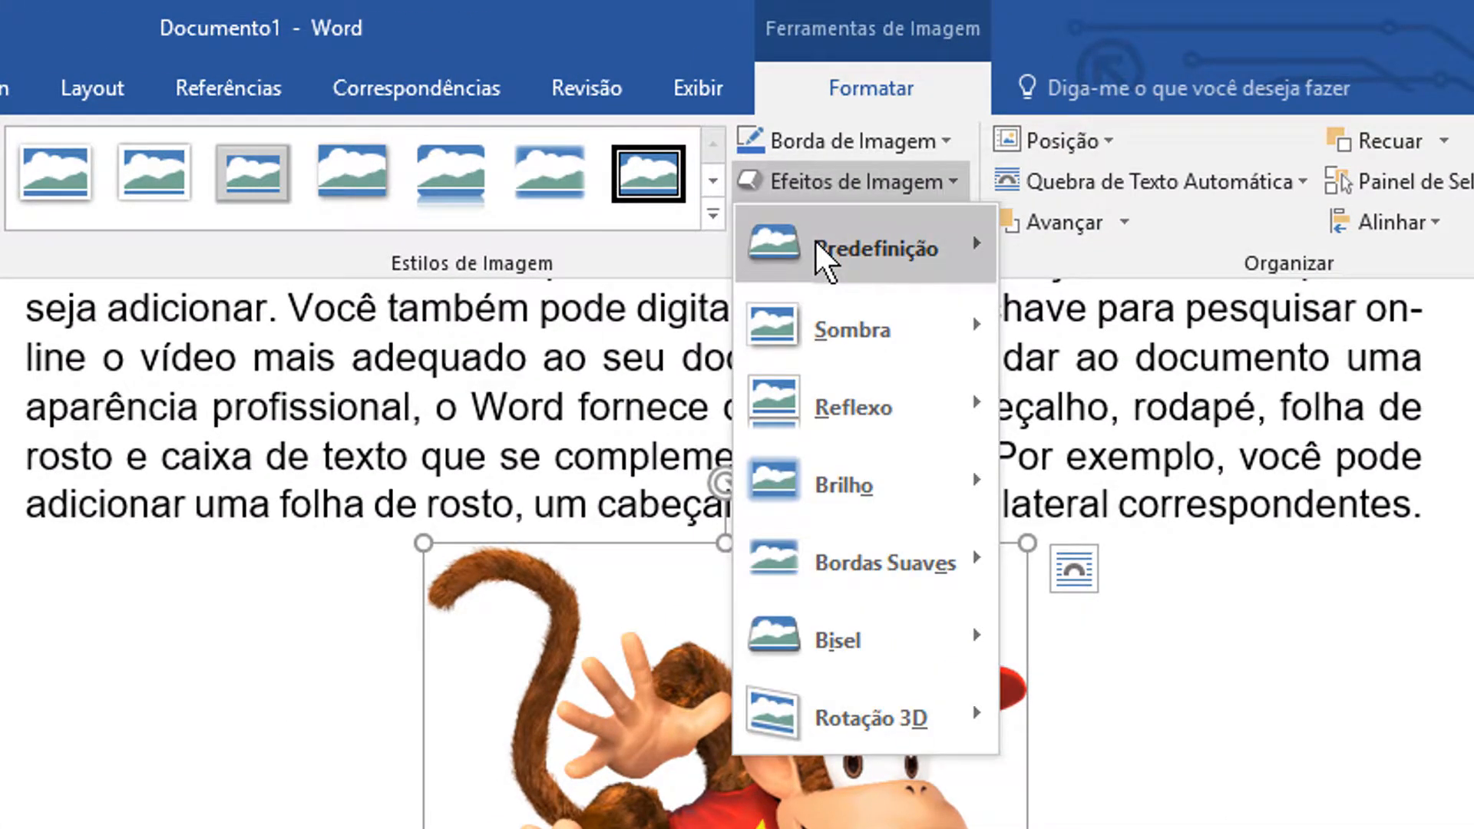
mouse_move(818, 246)
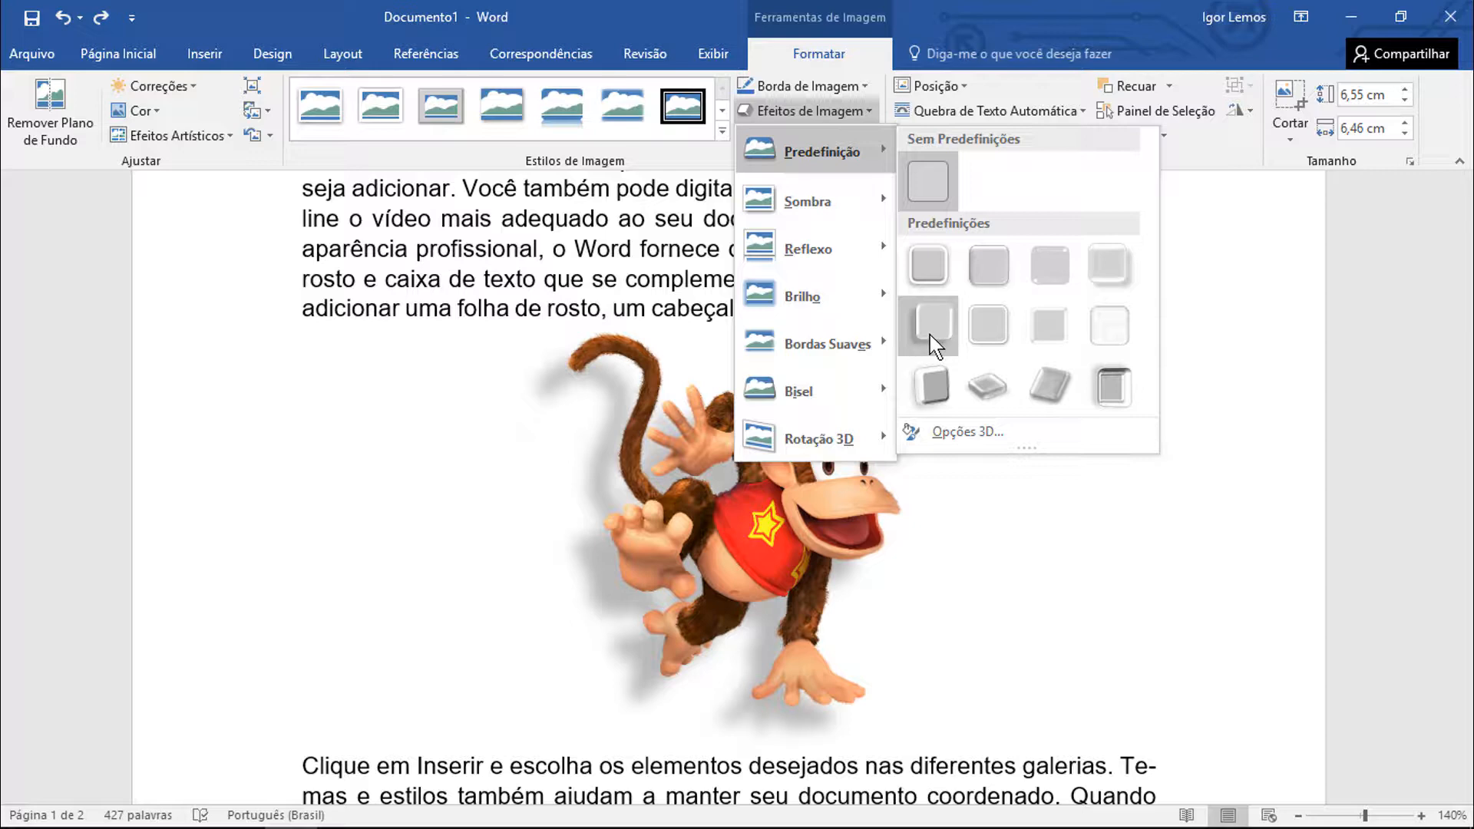
mouse_move(869, 201)
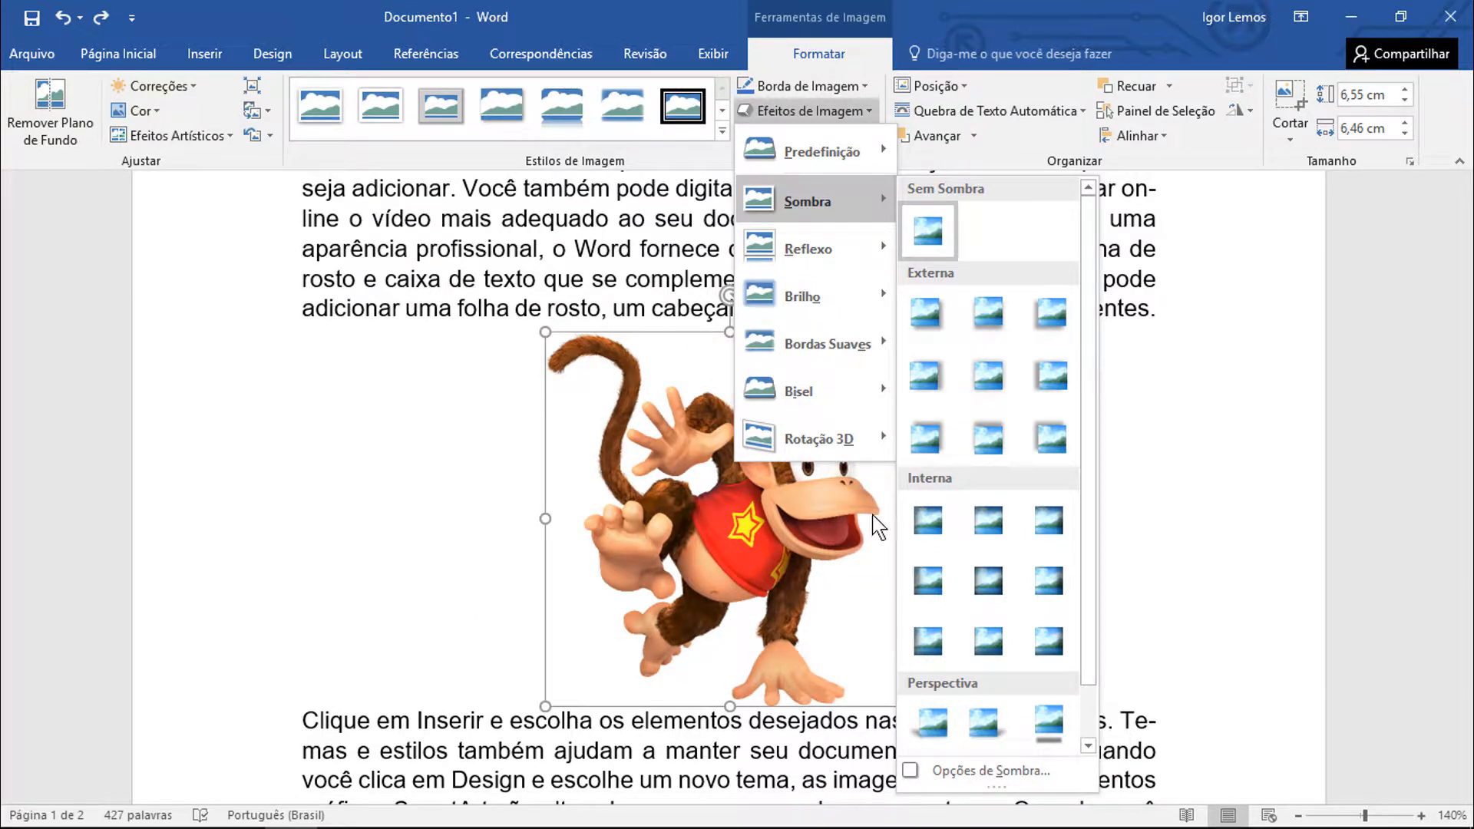
mouse_move(856, 249)
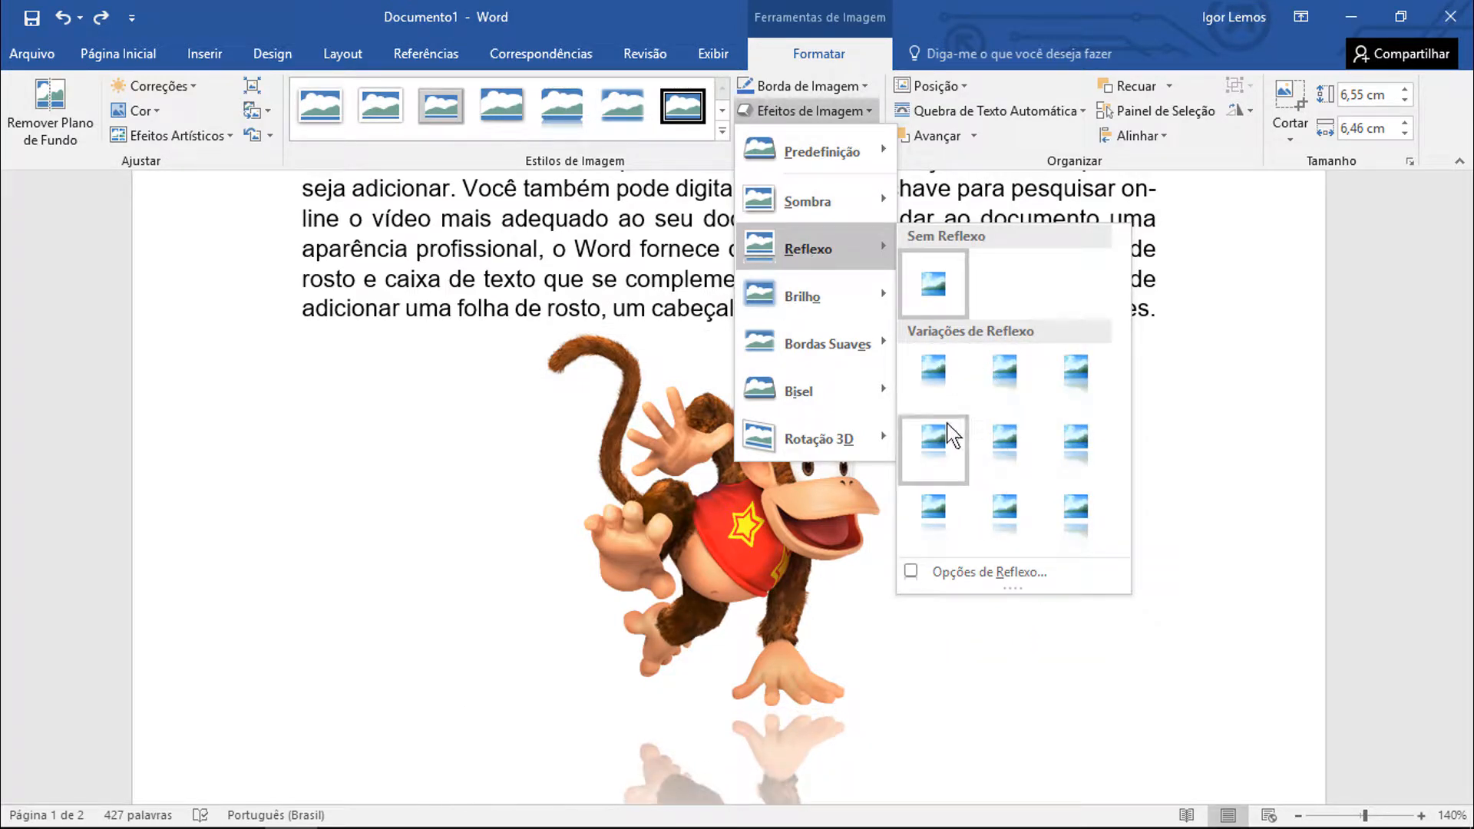
mouse_move(823, 305)
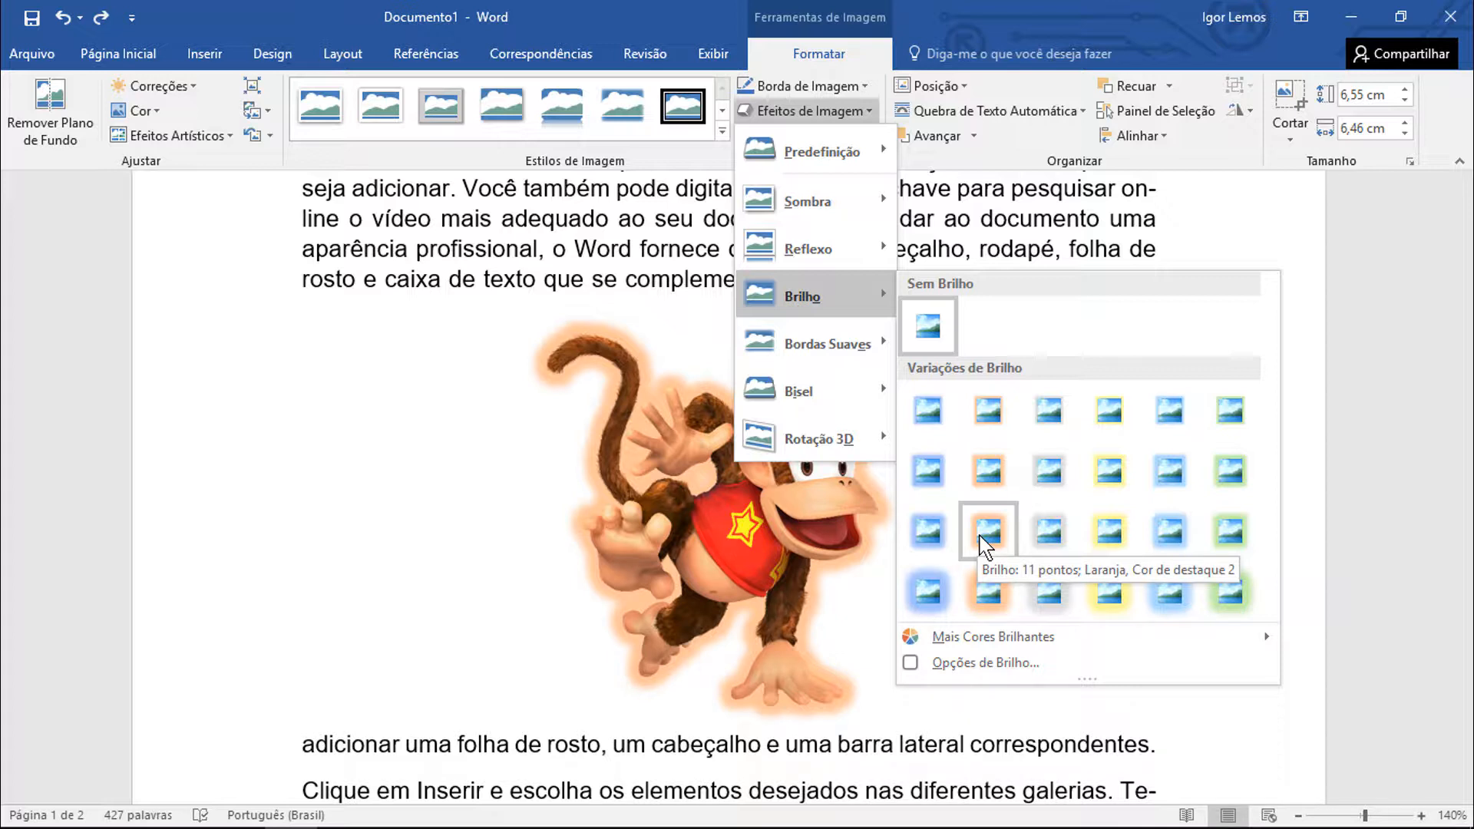
mouse_move(868, 363)
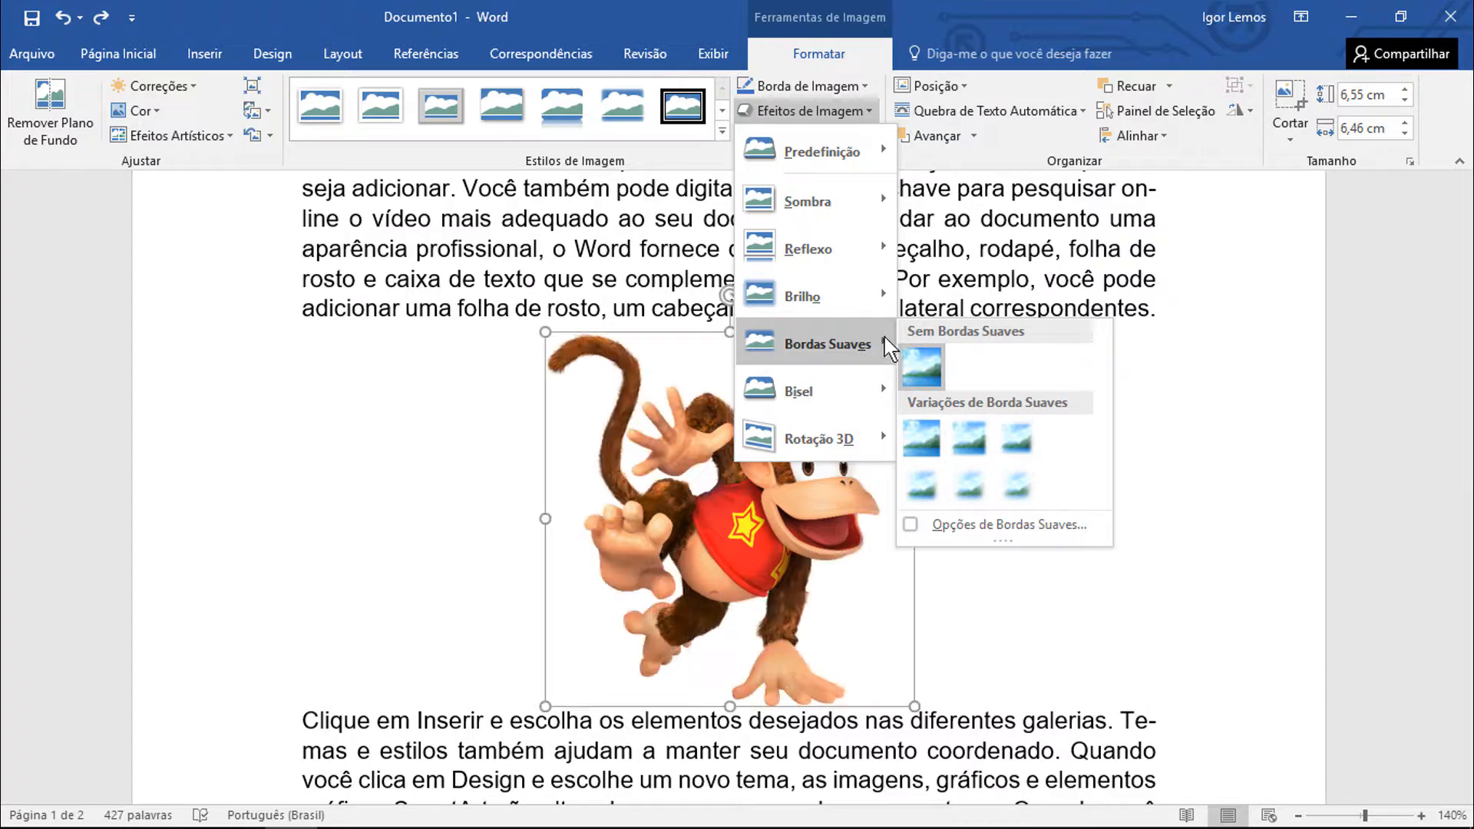
mouse_move(879, 391)
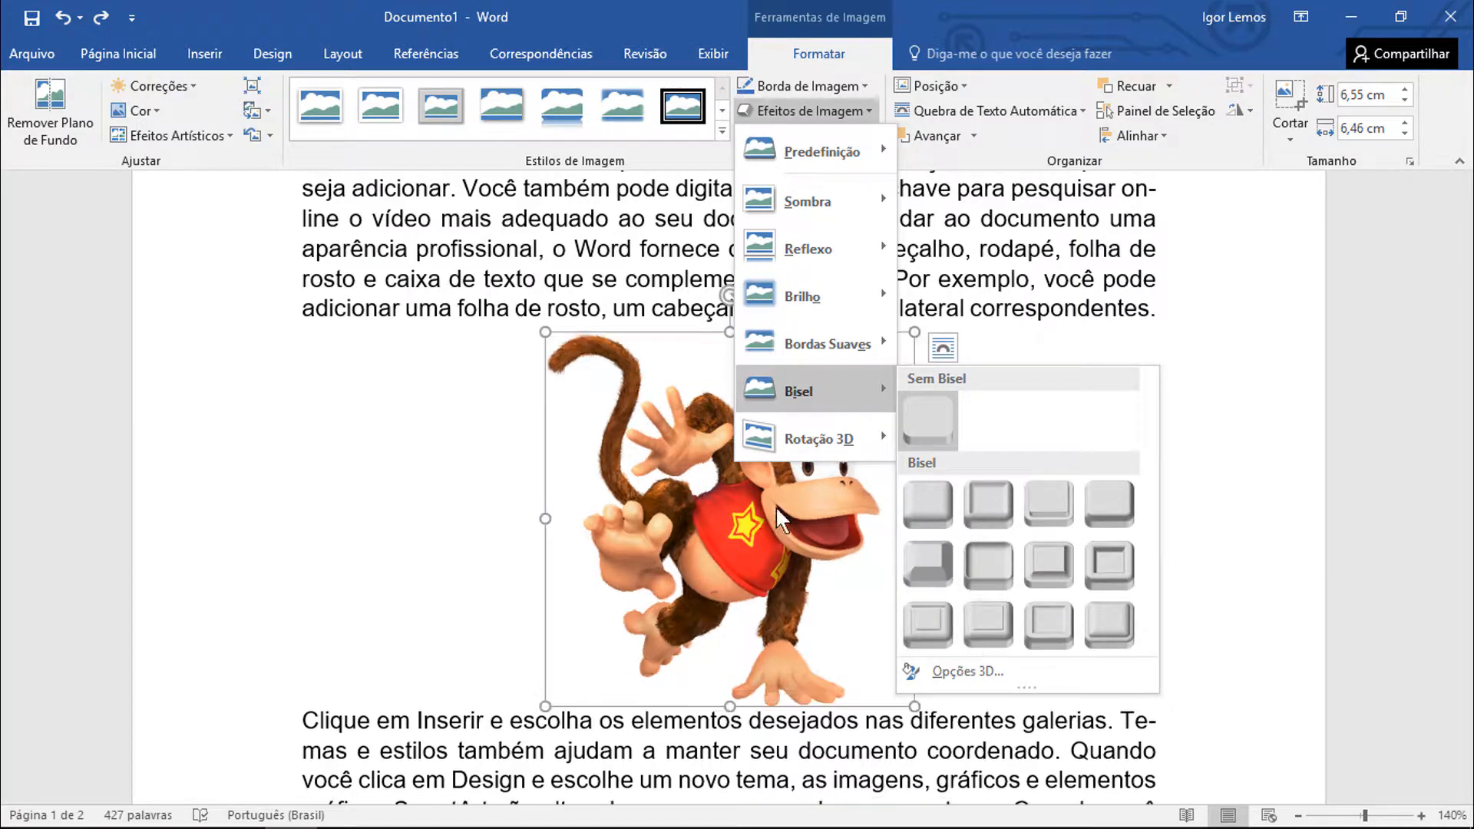
click(859, 718)
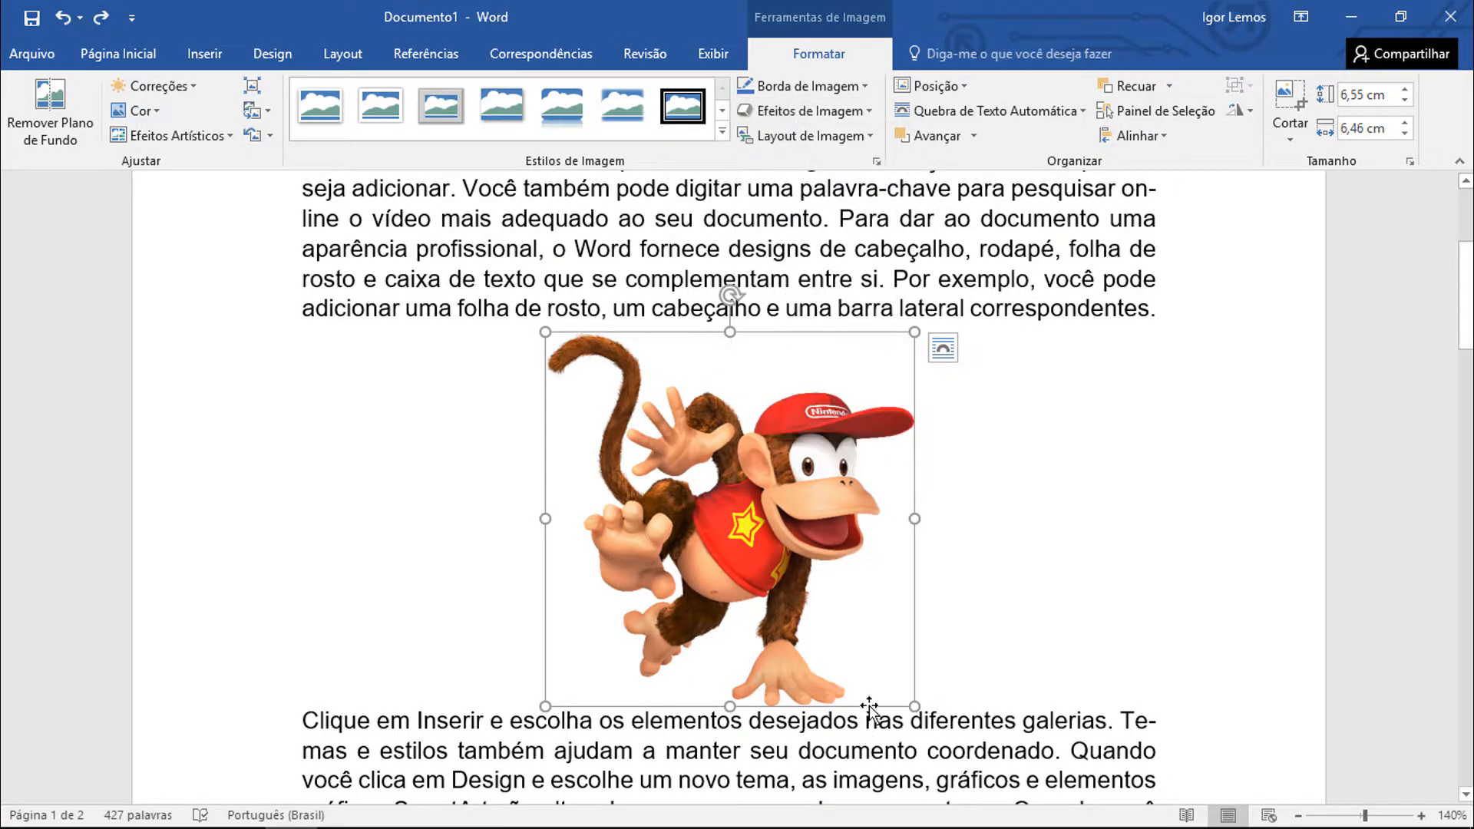
Select the blue Word picture and preview the Bisel and Rotação 3D picture effects on it without applying any
scroll(895, 638, down, 2)
click(774, 691)
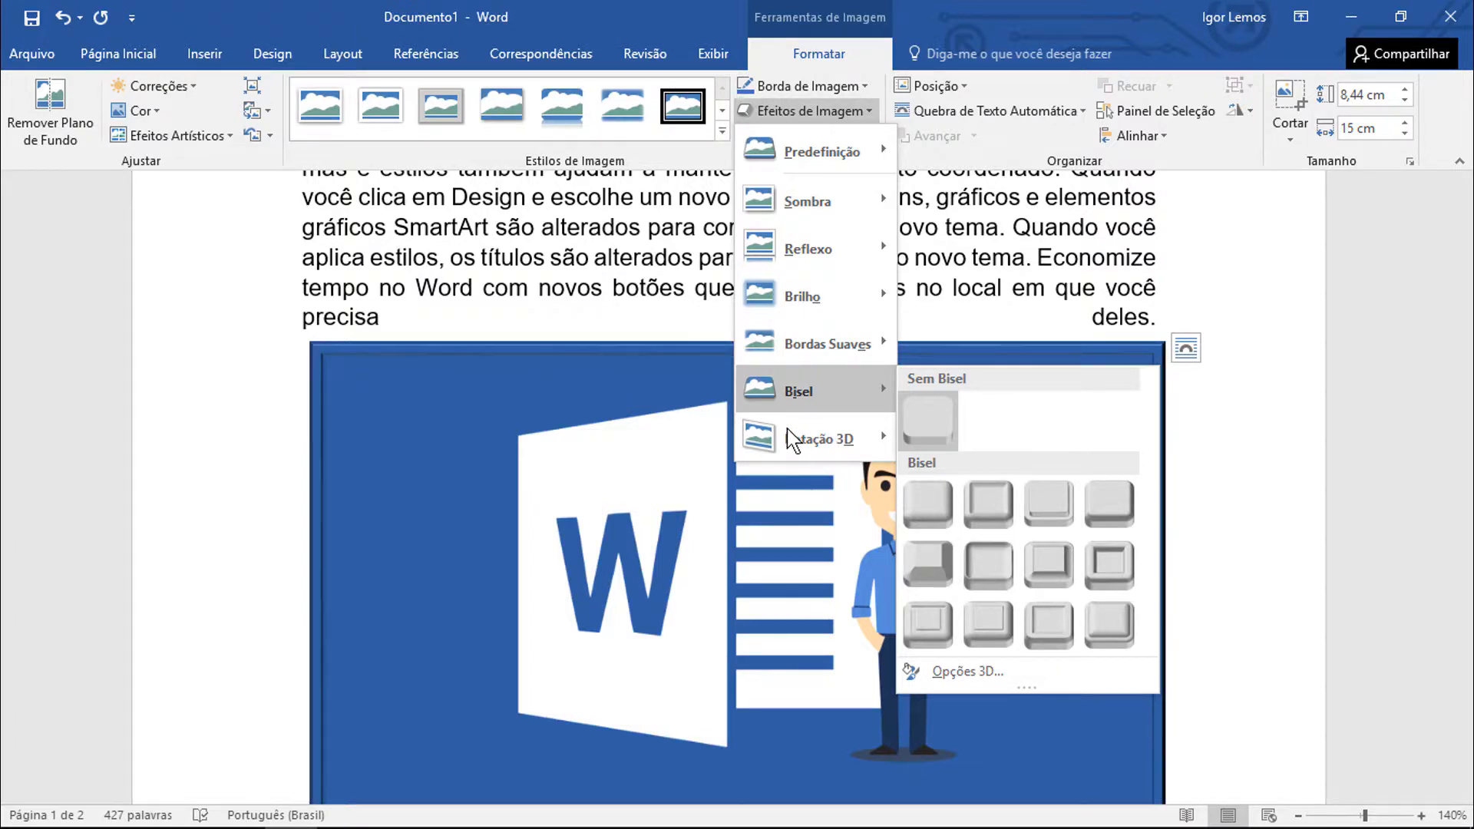
mouse_move(794, 438)
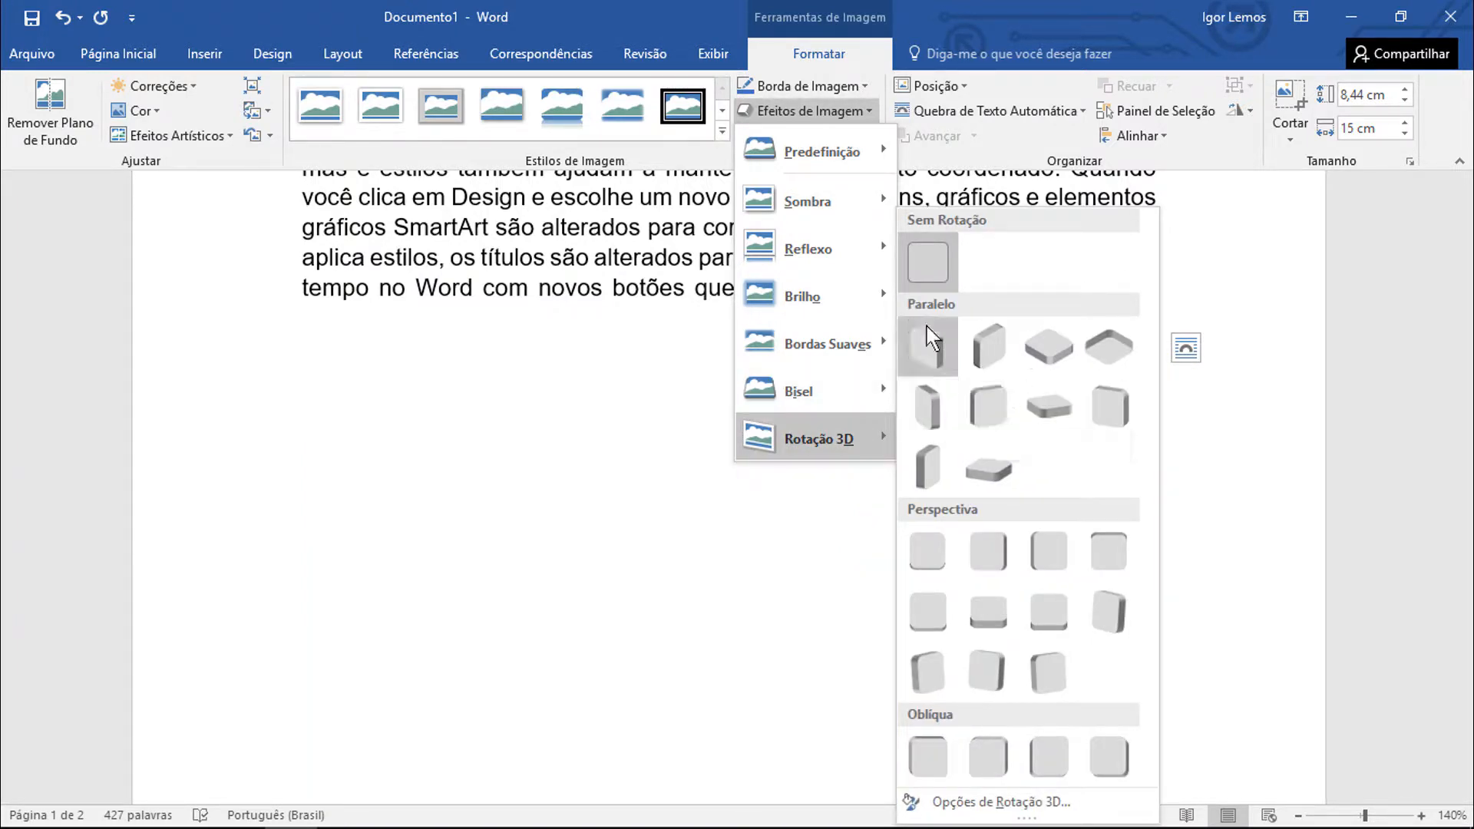
click(862, 516)
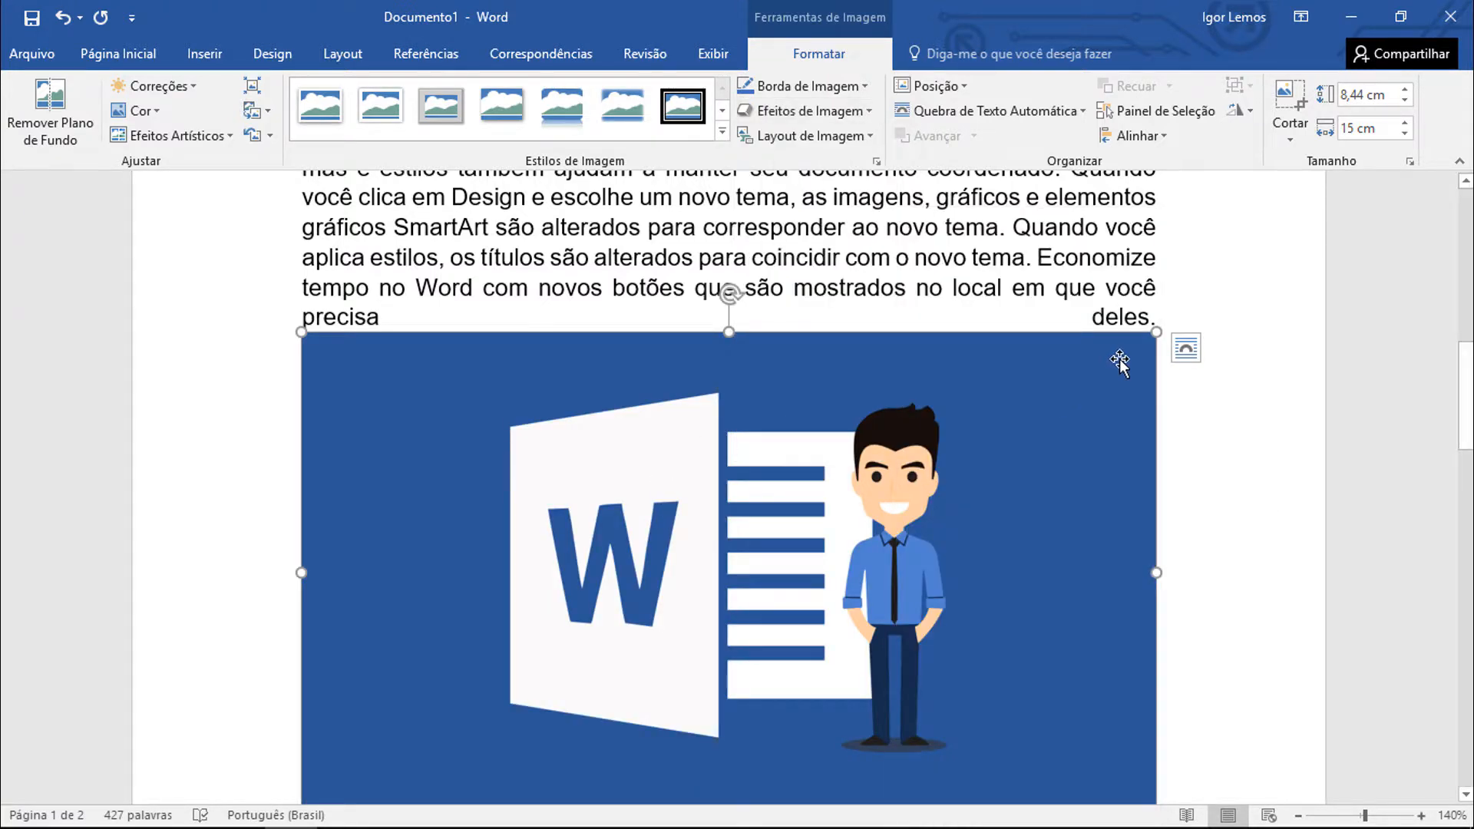
Shrink the blue Word picture to about 5,56 cm high by 9,88 cm wide and place it at the left text margin with Superior e Inferior wrapping
drag(1154, 336, 1014, 301)
click(955, 114)
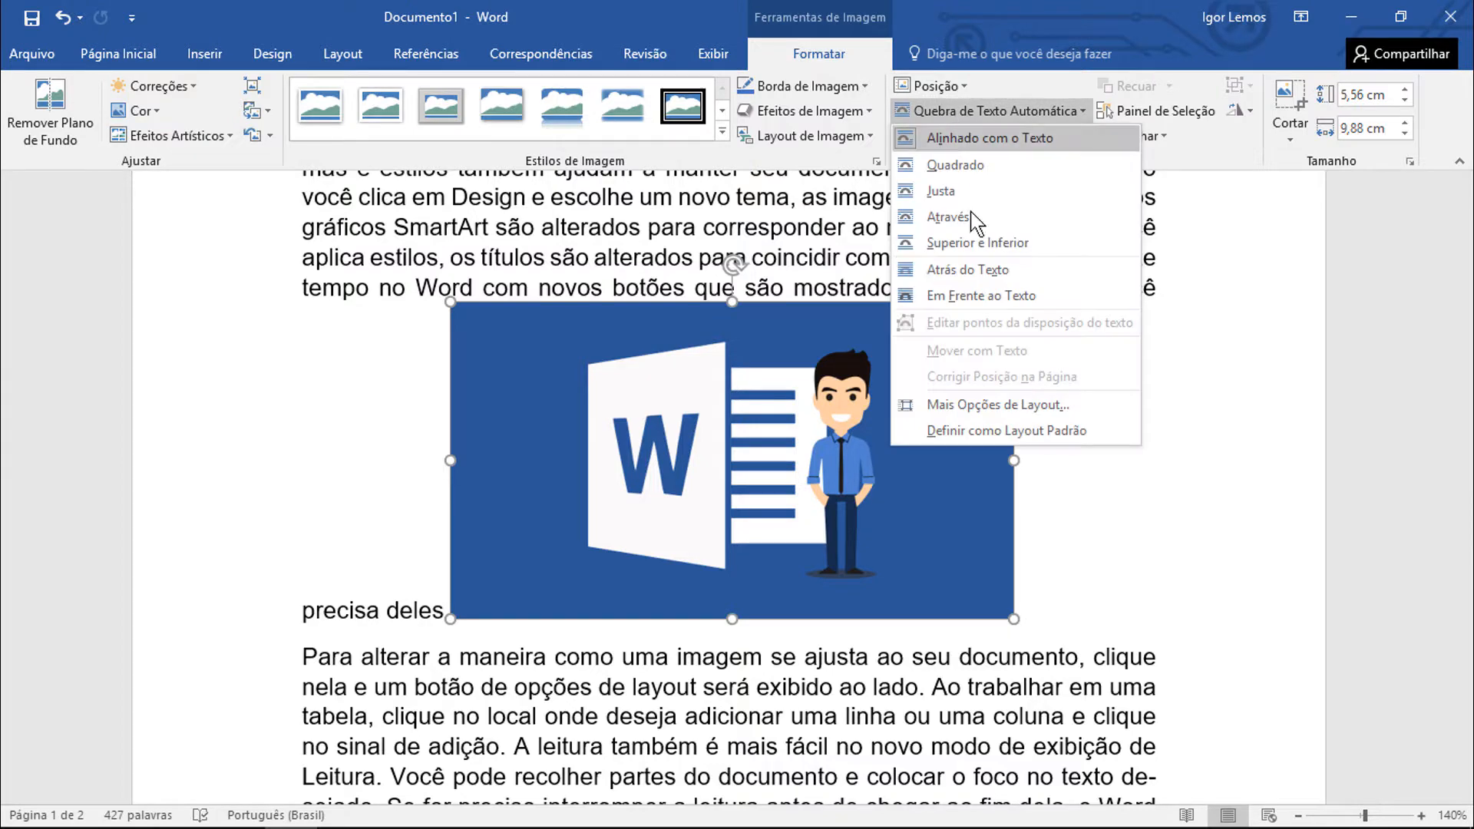
click(973, 241)
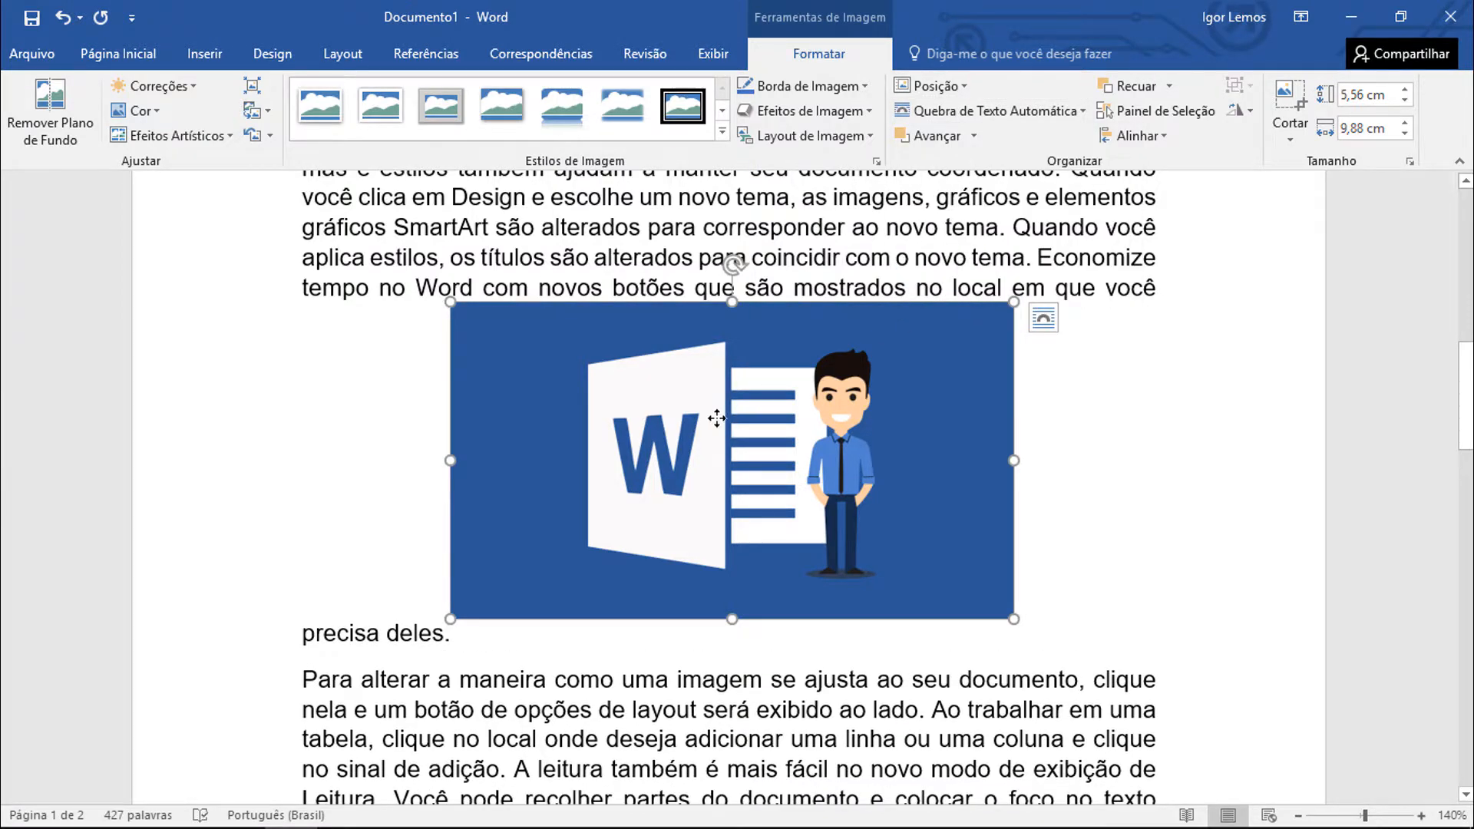
drag(716, 419, 565, 443)
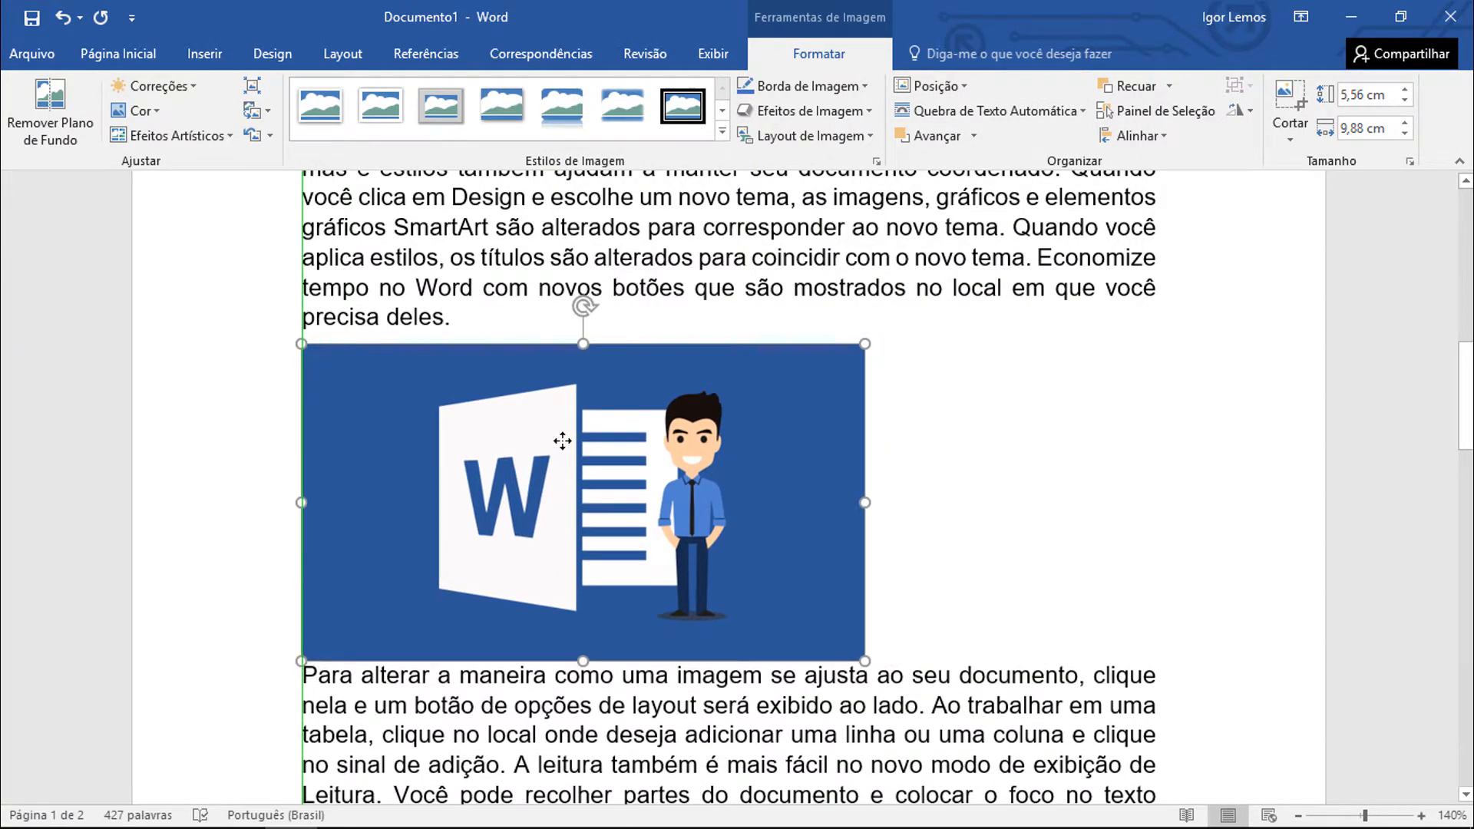
View the Rotação 3D presets for the resized Word picture and close the gallery without applying one
click(810, 114)
mouse_move(791, 434)
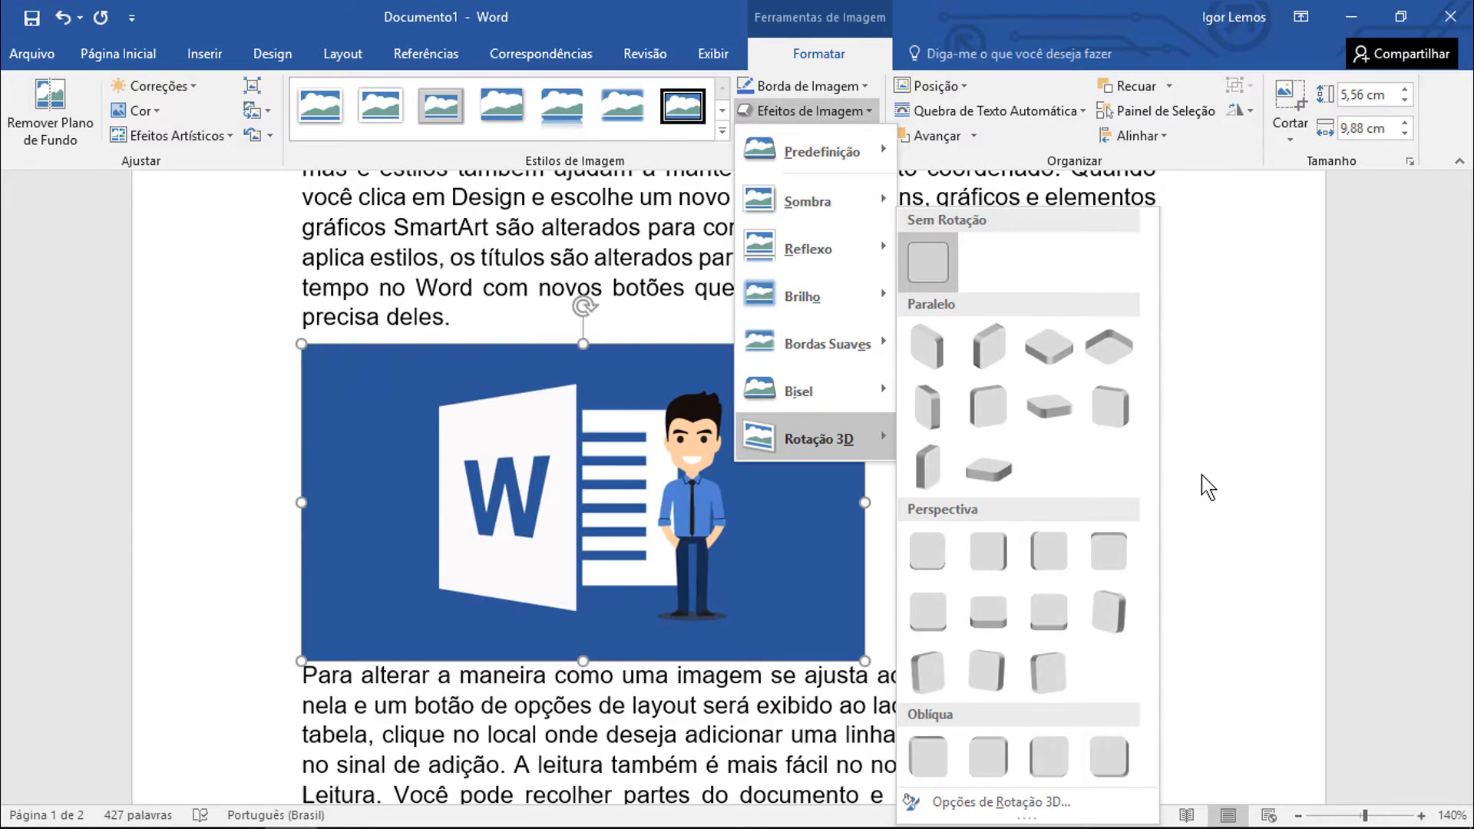
click(1201, 474)
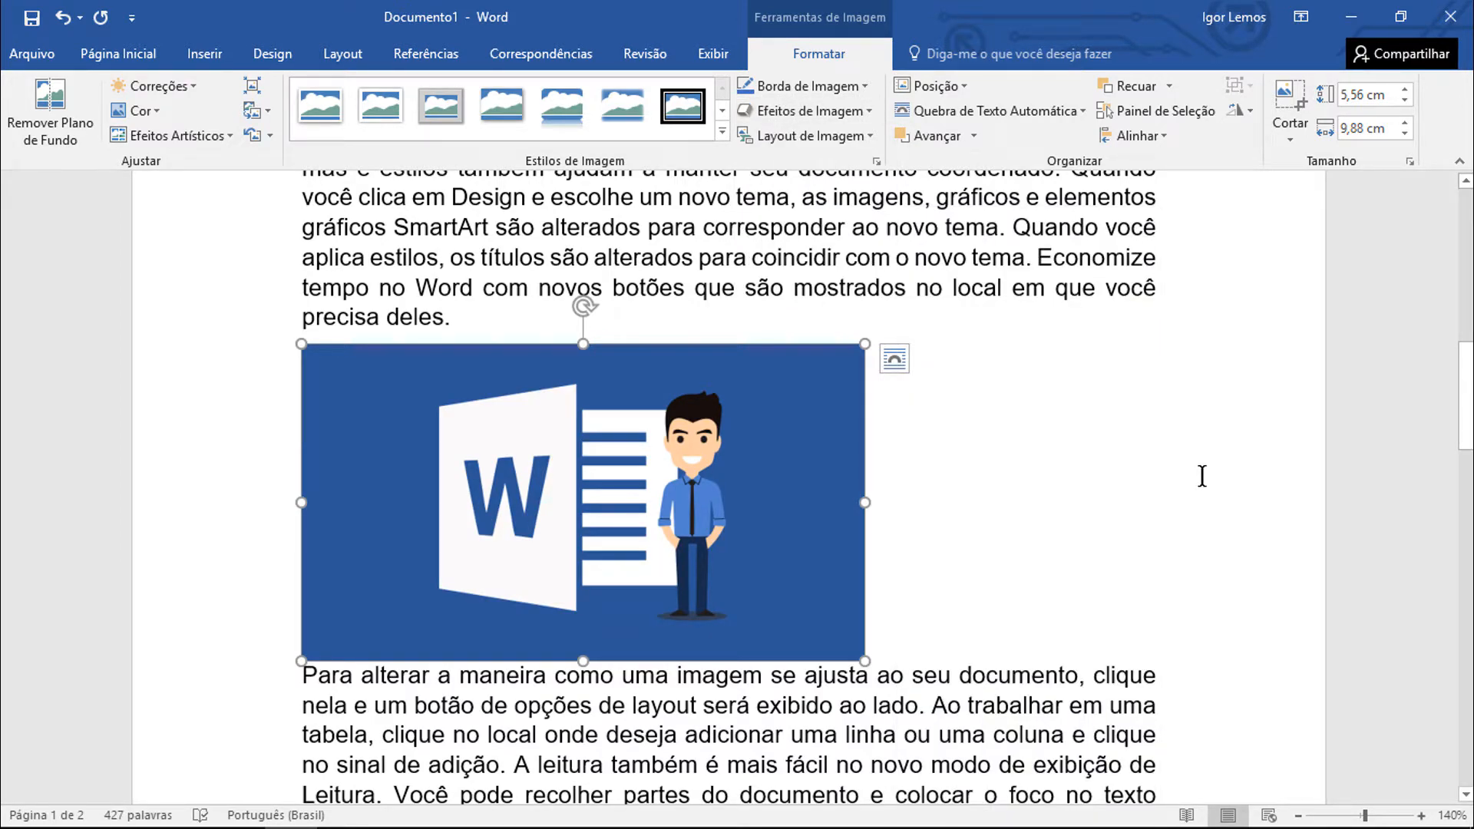